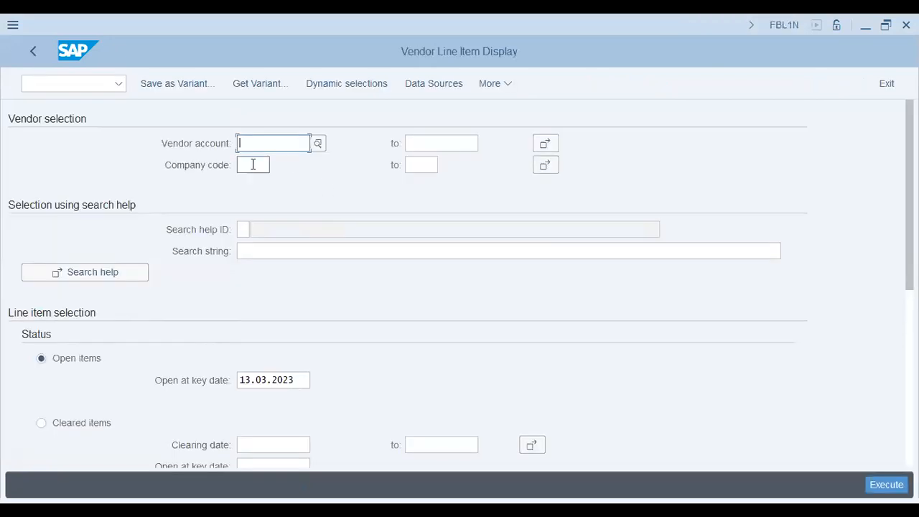
- Enter company code SA40 as both ends of the range, then set its lower limit to CA41
{"action": "left_click", "coordinate": [253, 164]}
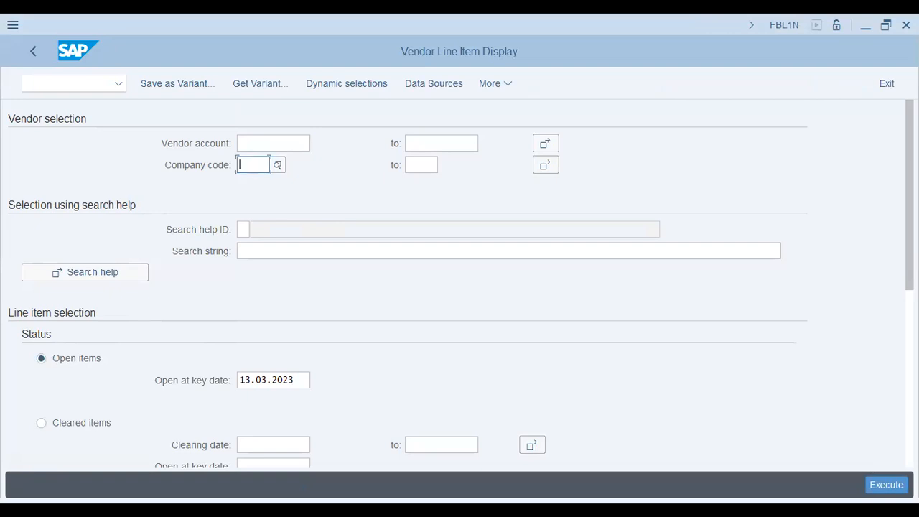
{"action": "type", "text": "sa10"}
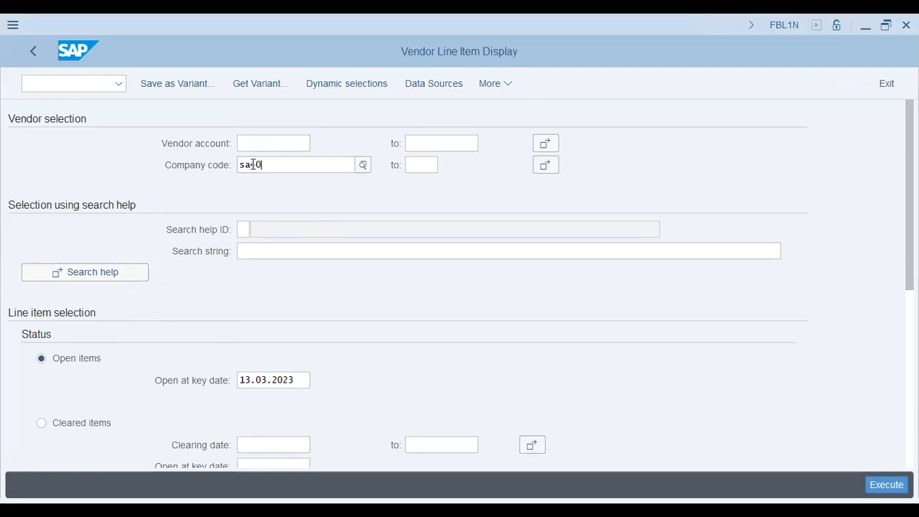
{"action": "key", "text": "Return"}
{"action": "key", "text": "Tab"}
{"action": "type", "text": "SA40"}
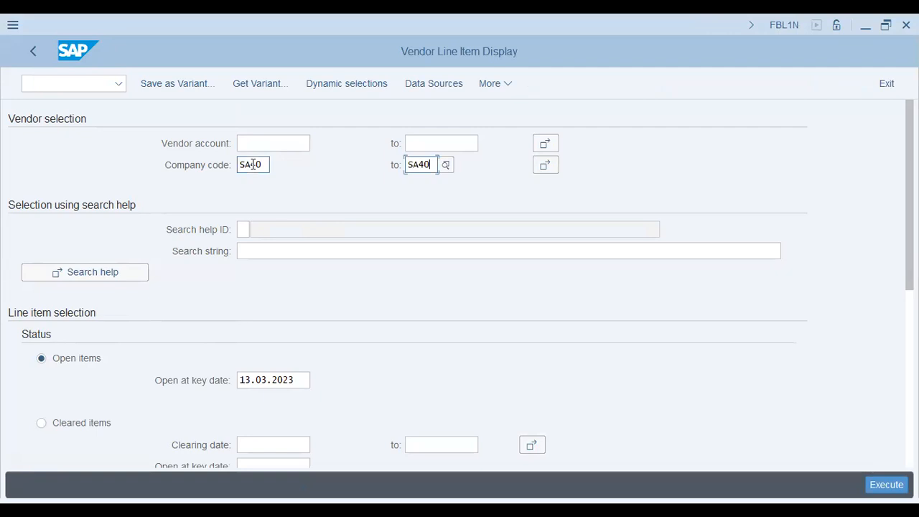
{"action": "double_click", "coordinate": [253, 164]}
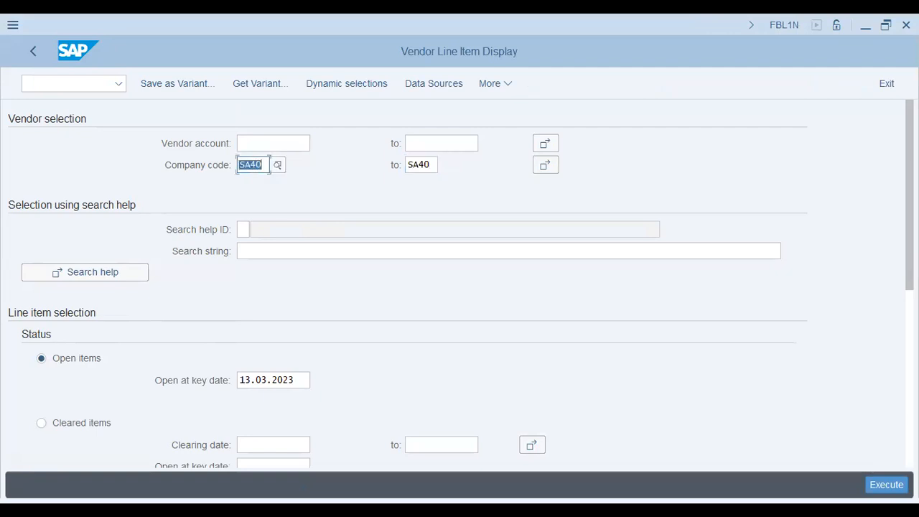
{"action": "type", "text": "ca"}
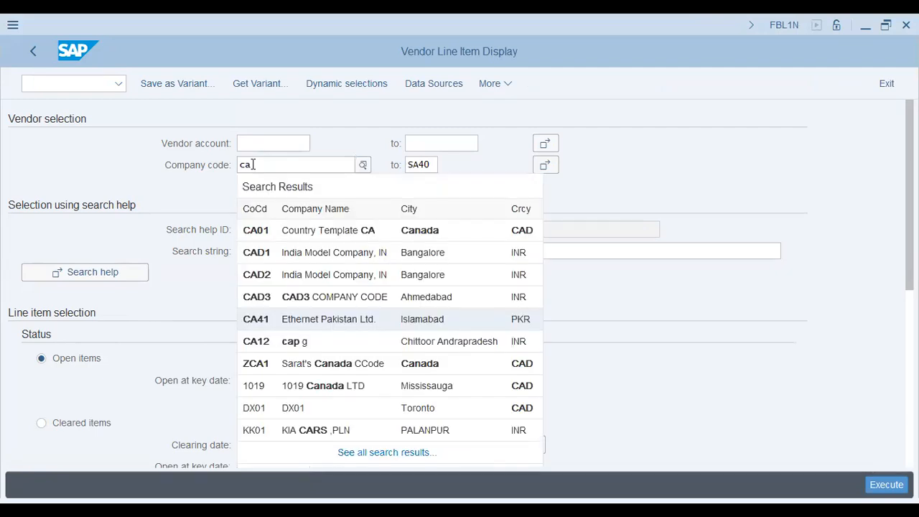
{"action": "key", "text": "Return"}
- Add CA41 and SA40 as single values in the multiple selection for company code and apply it
{"action": "key", "text": "shift+Tab"}
{"action": "key", "text": "Return"}
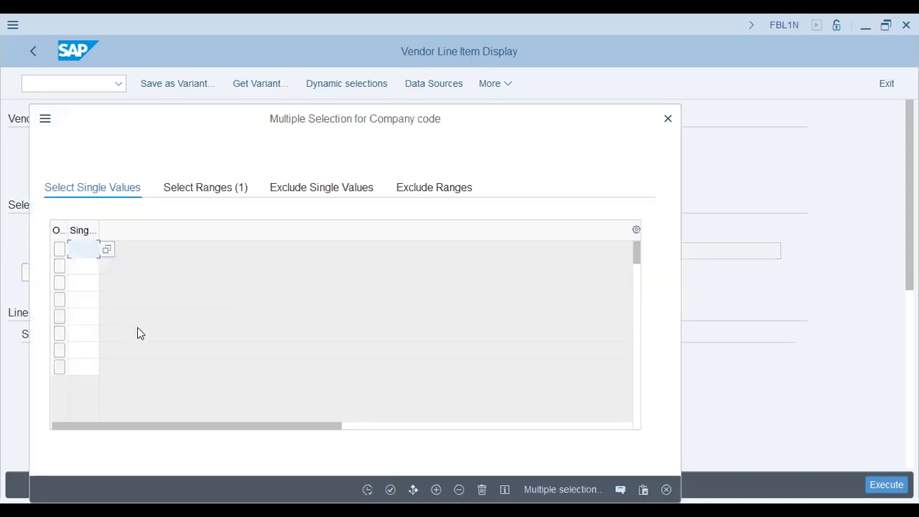
{"action": "type", "text": "ca41"}
{"action": "key", "text": "Down"}
{"action": "type", "text": "sa40"}
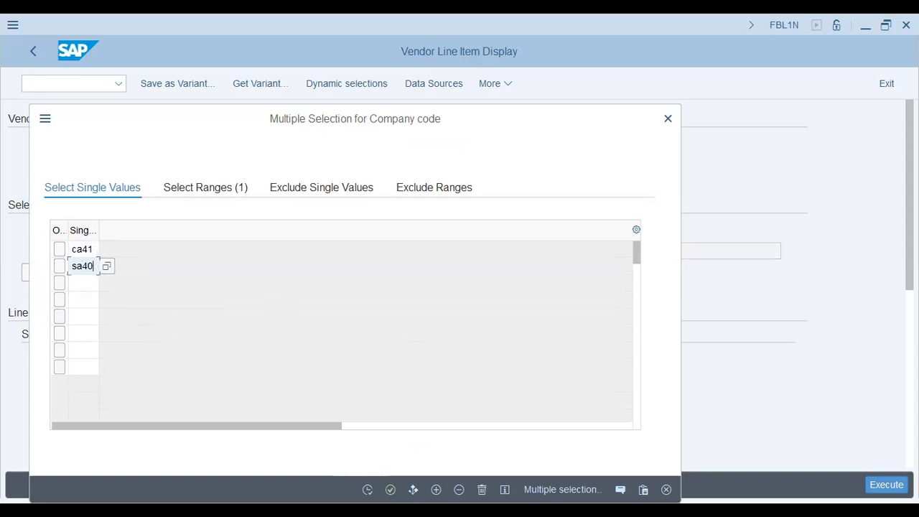
{"action": "key", "text": "Return"}
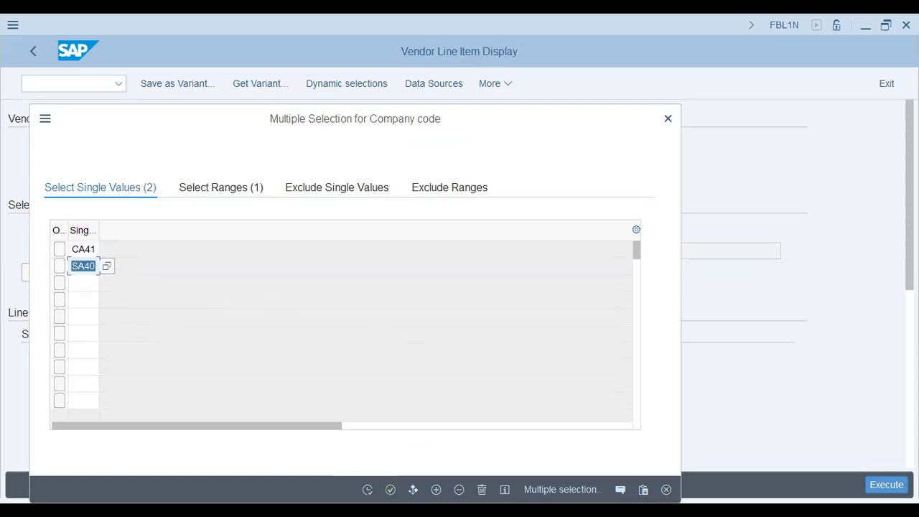
{"action": "left_click", "coordinate": [366, 489]}
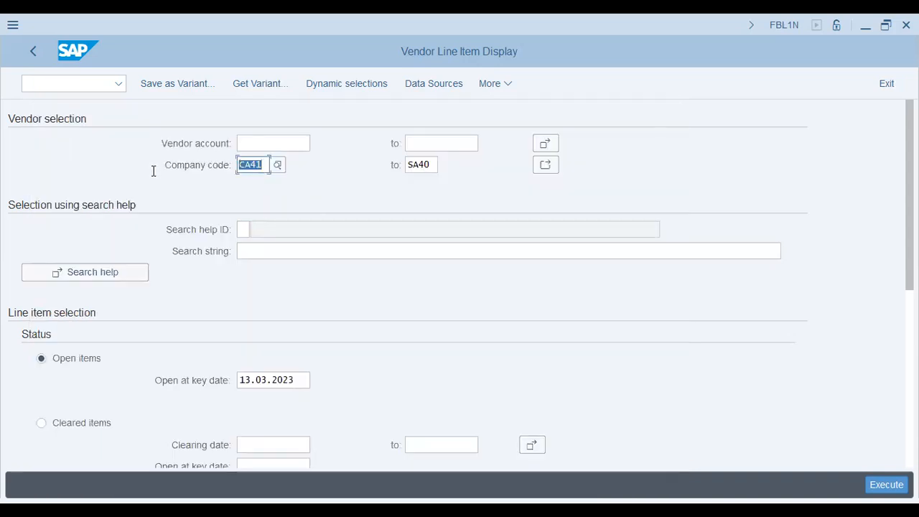
- Clear the company code range and view the attributes for saving a variant, leaving without saving
{"action": "key", "text": "Delete"}
{"action": "key", "text": "Tab"}
{"action": "key", "text": "Delete"}
{"action": "key", "text": "Tab"}
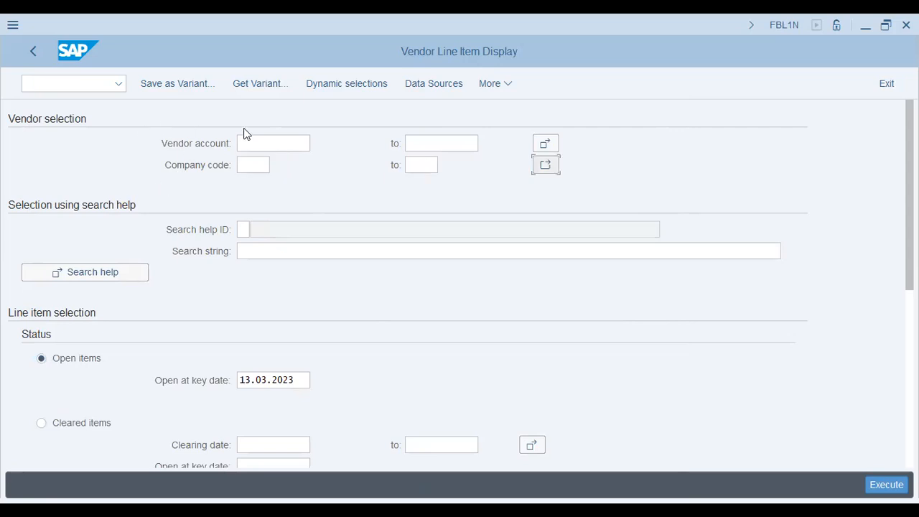
{"action": "left_click", "coordinate": [194, 84]}
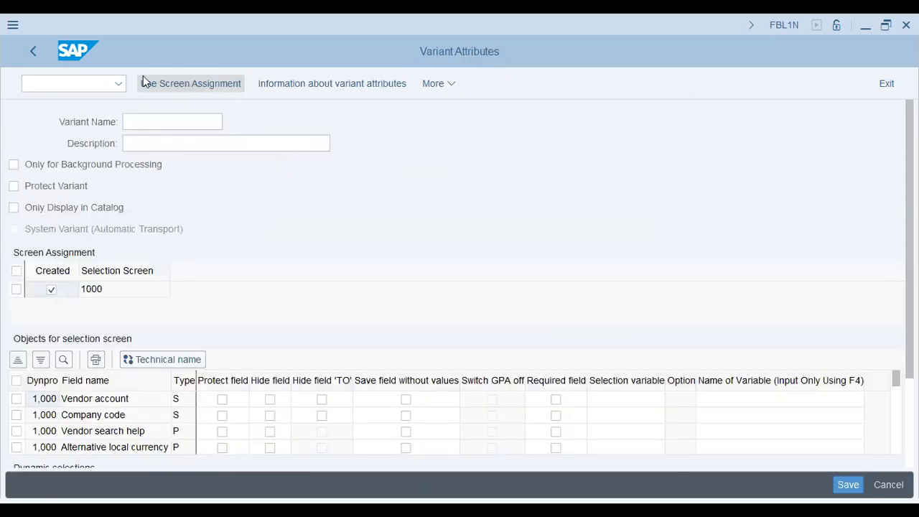
{"action": "left_click", "coordinate": [32, 50]}
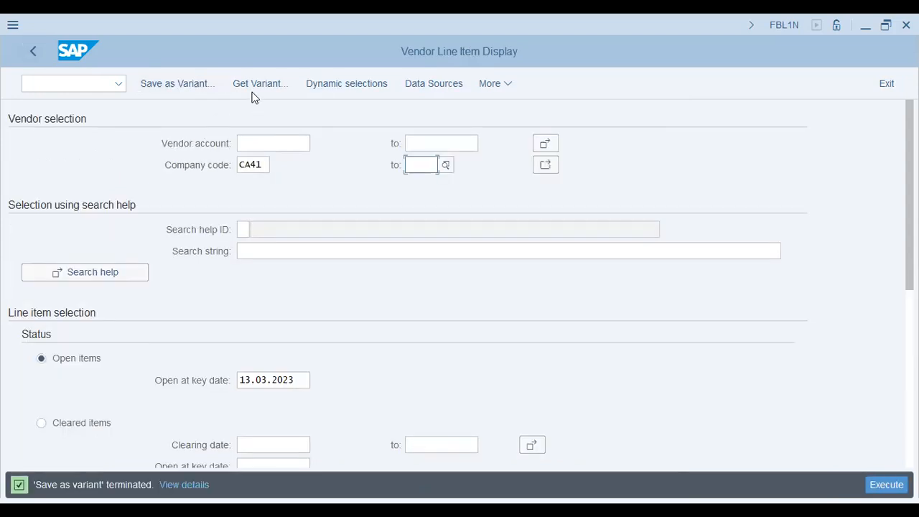
- Load the variant FBL1N:SA40CA41 and run the vendor list for all items, including special G/L transactions
{"action": "left_click", "coordinate": [272, 85]}
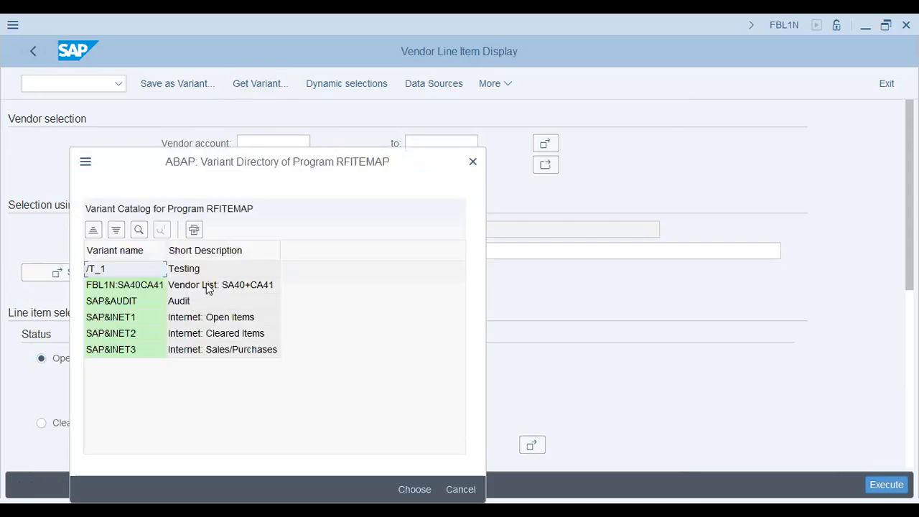
{"action": "double_click", "coordinate": [206, 285]}
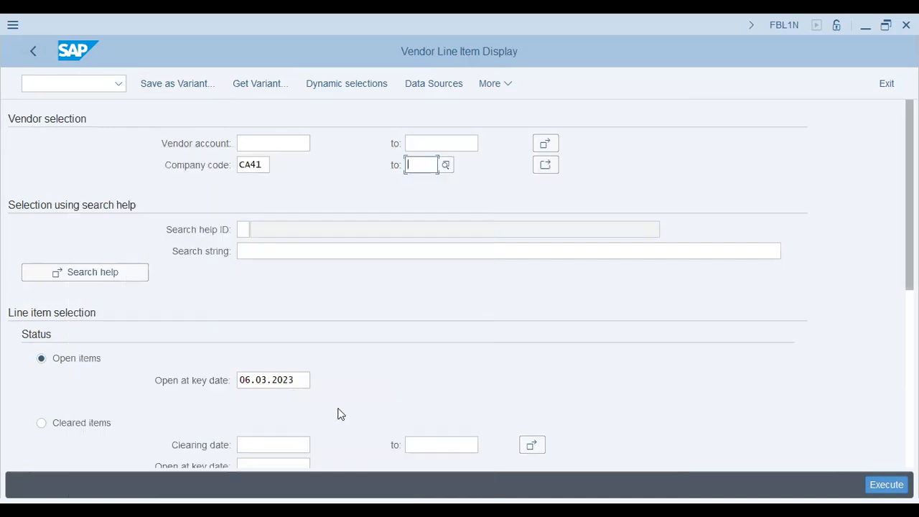
{"action": "scroll", "coordinate": [341, 414], "scroll_direction": "down", "scroll_amount": 5}
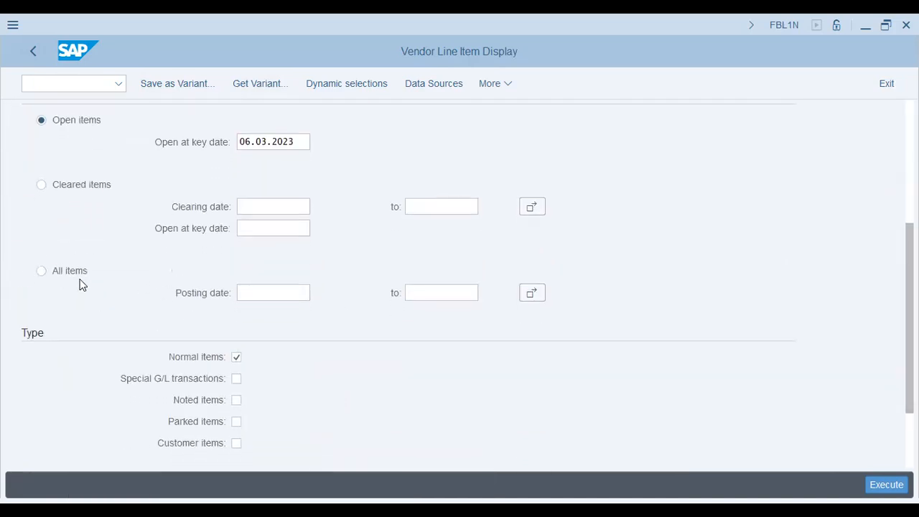
{"action": "left_click", "coordinate": [68, 270]}
{"action": "left_click", "coordinate": [237, 379]}
{"action": "key", "text": "F8"}
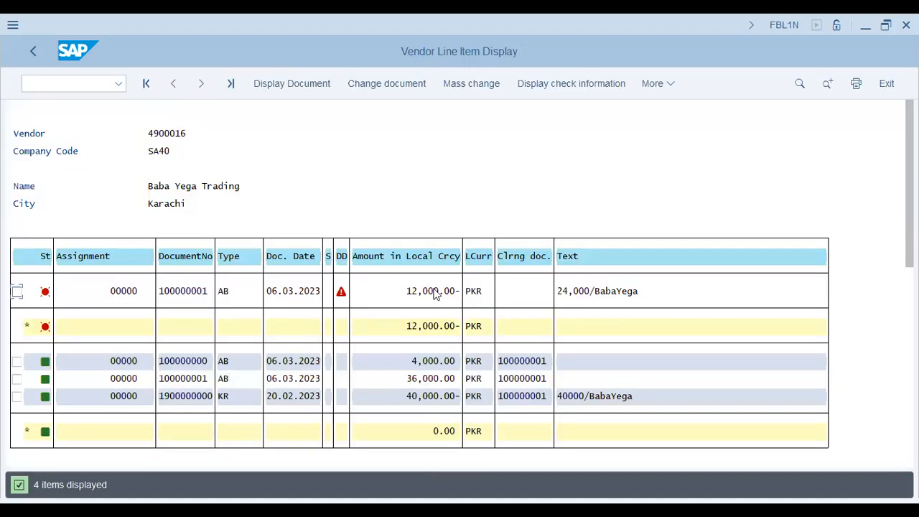
- Examine the amount of the vendor's open line item and the totals at the end of the list
{"action": "left_click", "coordinate": [436, 292]}
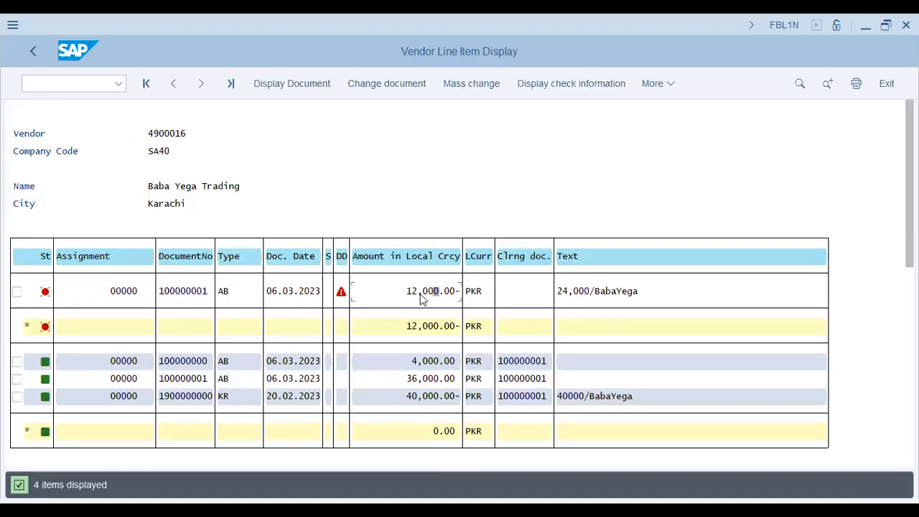
{"action": "left_click", "coordinate": [456, 292]}
{"action": "key", "text": "Tab"}
{"action": "scroll", "coordinate": [481, 389], "scroll_direction": "down", "scroll_amount": 5}
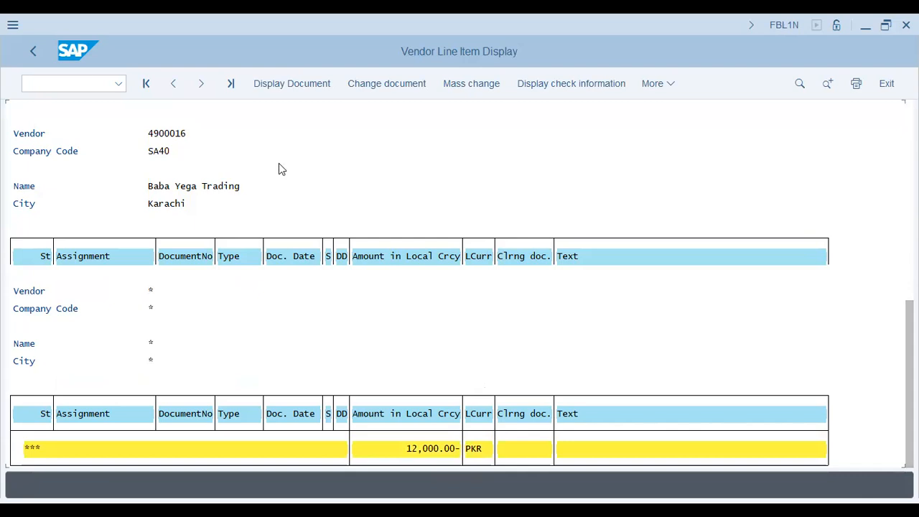
- Return to SAP Easy Access and start F-53 - Post from Outgoing Payment under Accounts Payable document entry
{"action": "left_click", "coordinate": [33, 51]}
{"action": "left_click", "coordinate": [32, 51]}
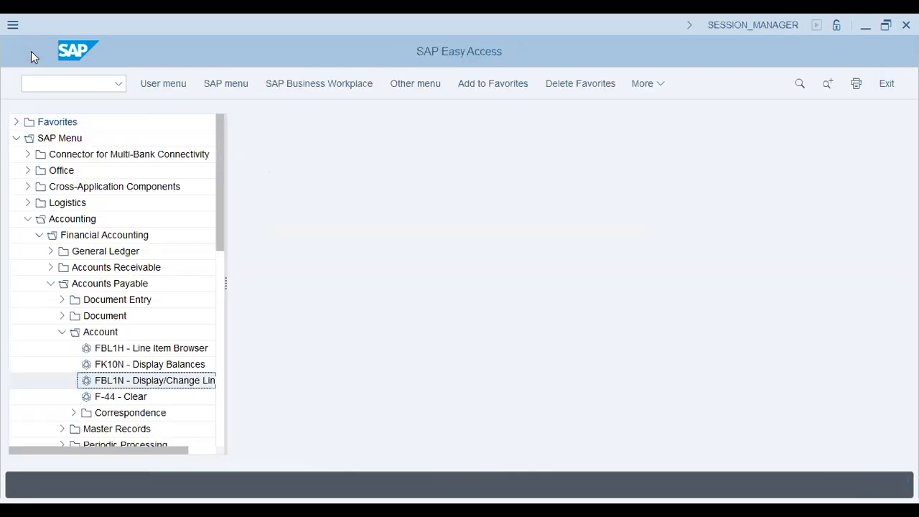
{"action": "left_click", "coordinate": [135, 405]}
{"action": "left_click", "coordinate": [62, 332]}
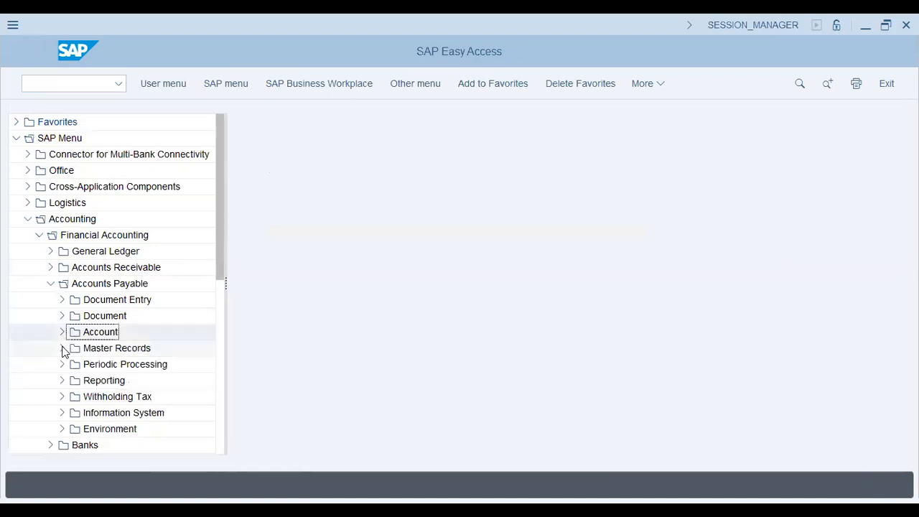
{"action": "left_click", "coordinate": [62, 299]}
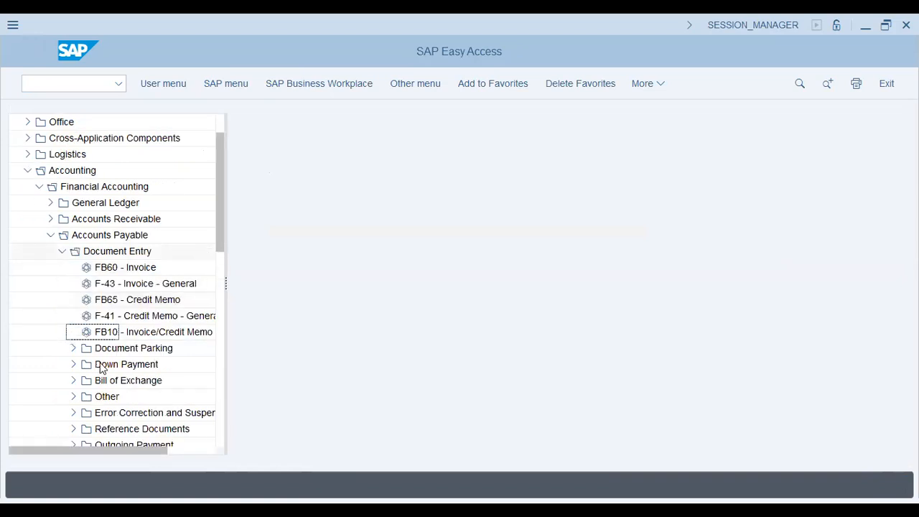
{"action": "left_click", "coordinate": [73, 364]}
{"action": "left_click", "coordinate": [73, 364]}
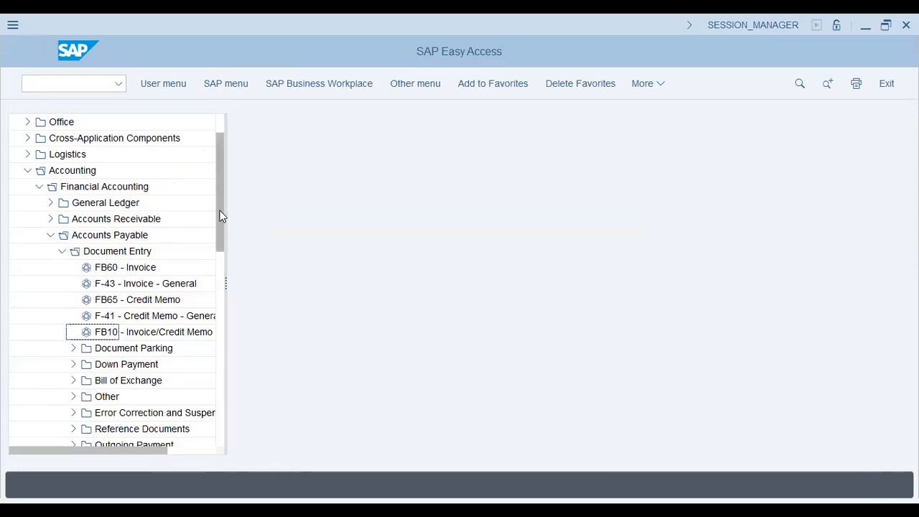
{"action": "left_click_drag", "start_coordinate": [221, 211], "coordinate": [219, 240]}
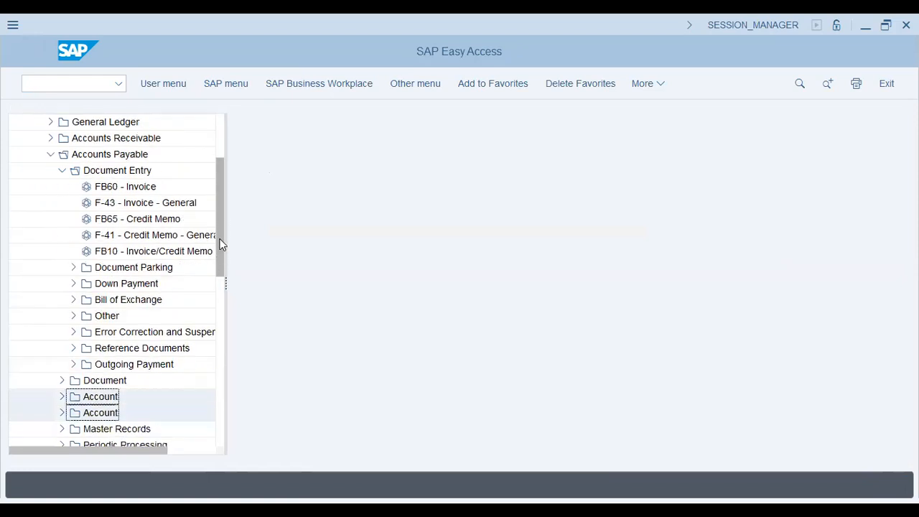
{"action": "left_click", "coordinate": [73, 299]}
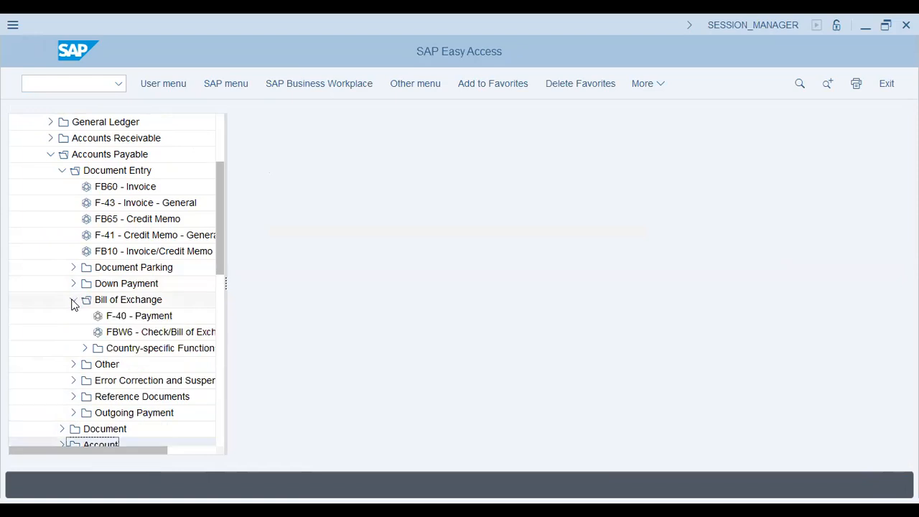
{"action": "left_click", "coordinate": [73, 299]}
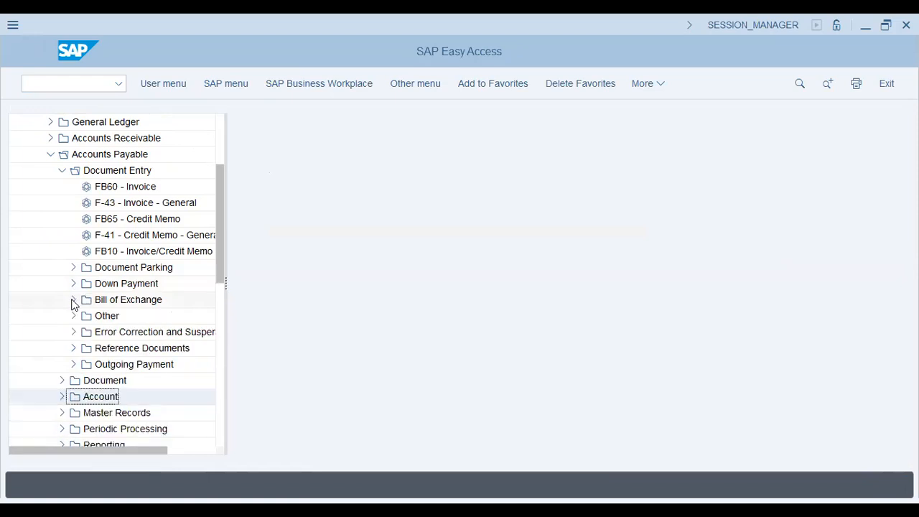
{"action": "left_click", "coordinate": [73, 364]}
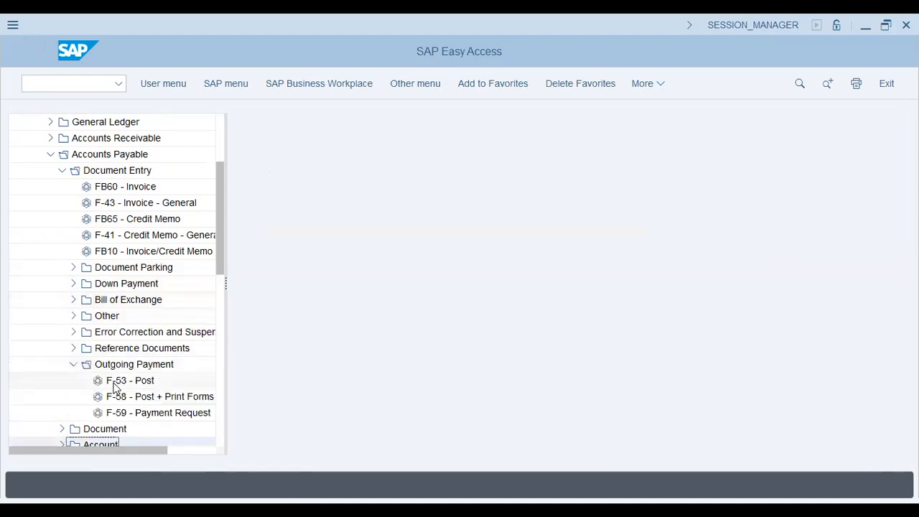
{"action": "double_click", "coordinate": [115, 388]}
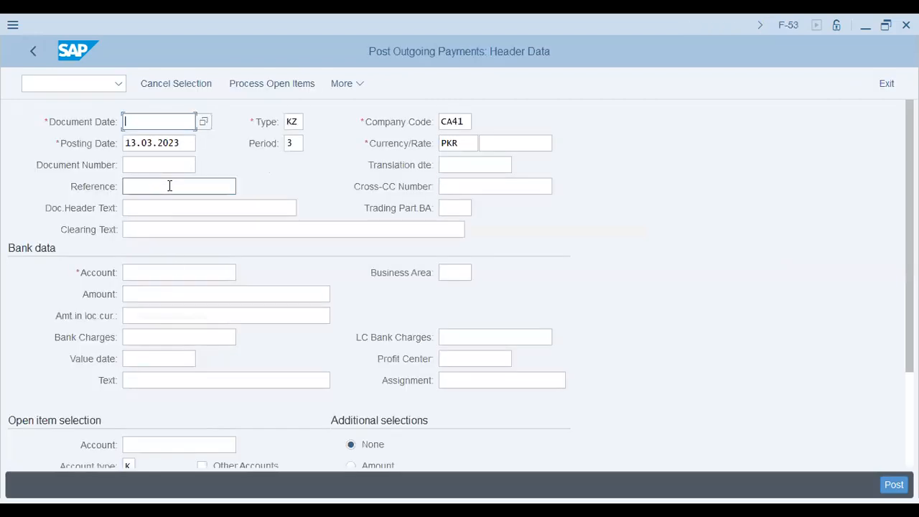
- Set the payment's document date to 13.03.2023 and enter 2000 as both document header text and clearing text
{"action": "key", "text": "Down"}
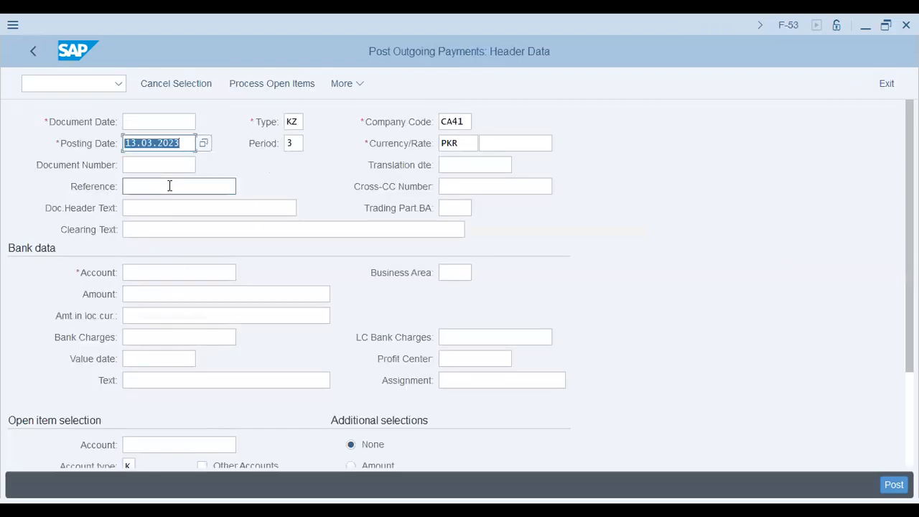
{"action": "key", "text": "Up"}
{"action": "type", "text": "13.03.2023"}
{"action": "key", "text": "Down"}
{"action": "key", "text": "Down"}
{"action": "key", "text": "Down"}
{"action": "key", "text": "Down"}
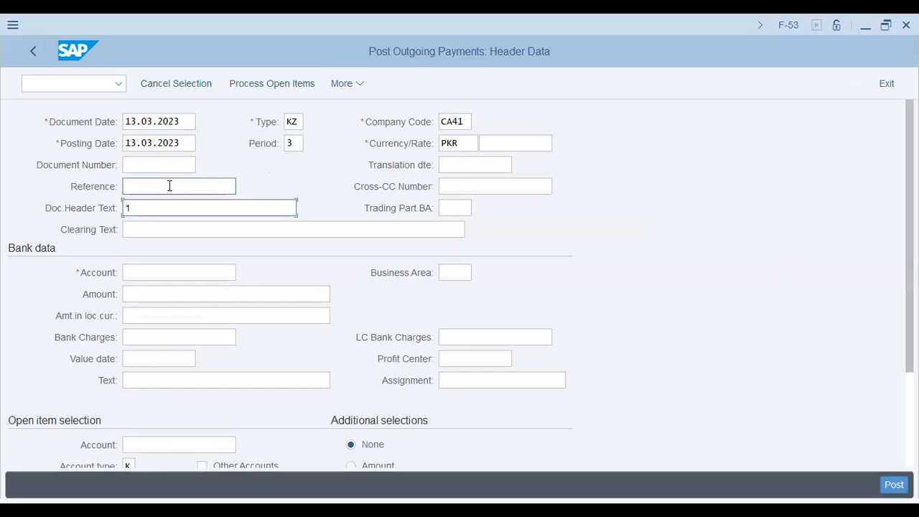
{"action": "type", "text": "2000"}
{"action": "key", "text": "Tab"}
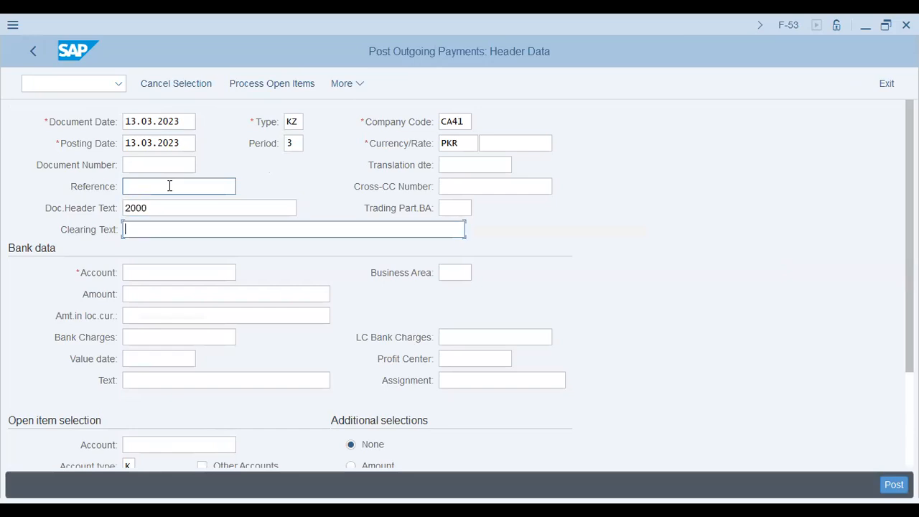
{"action": "type", "text": "2000"}
{"action": "key", "text": "Tab"}
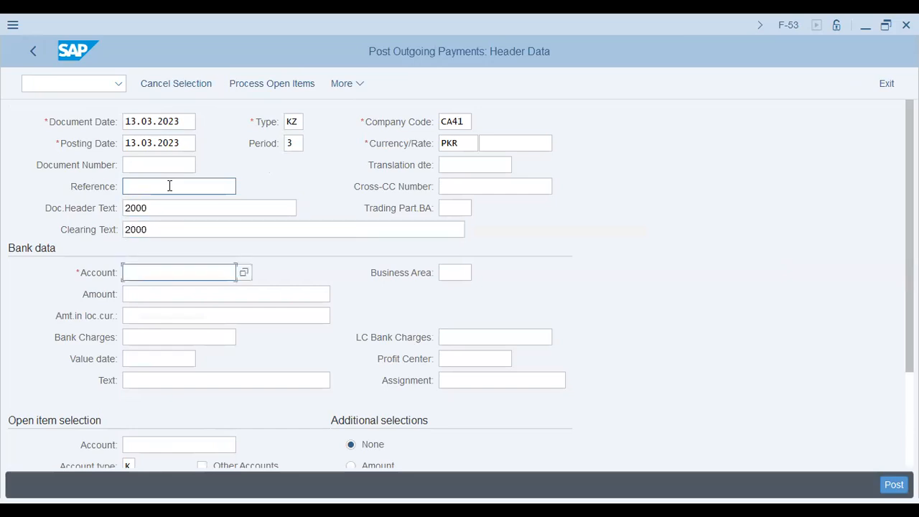
- Look up the G/L accounts of chart of accounts CA41 for the bank account field and close the list
{"action": "left_click", "coordinate": [170, 187]}
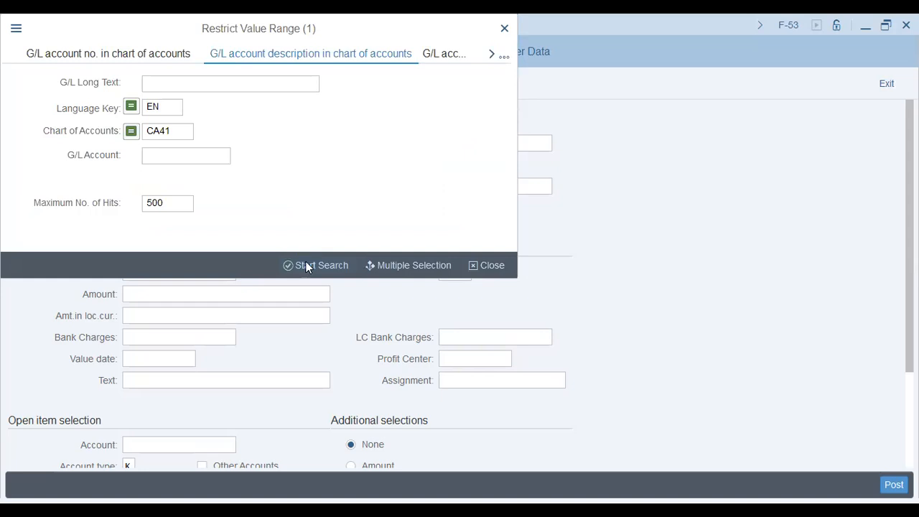
{"action": "left_click", "coordinate": [306, 266]}
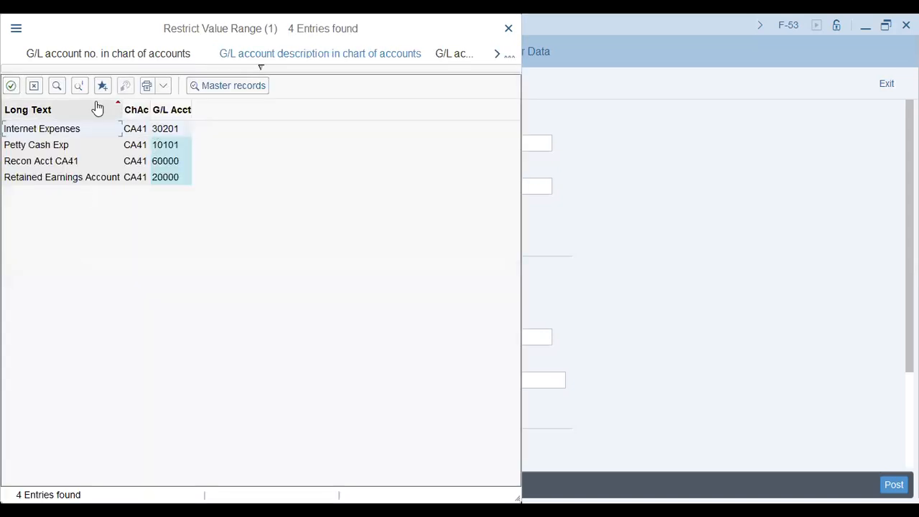
{"action": "left_click", "coordinate": [34, 86]}
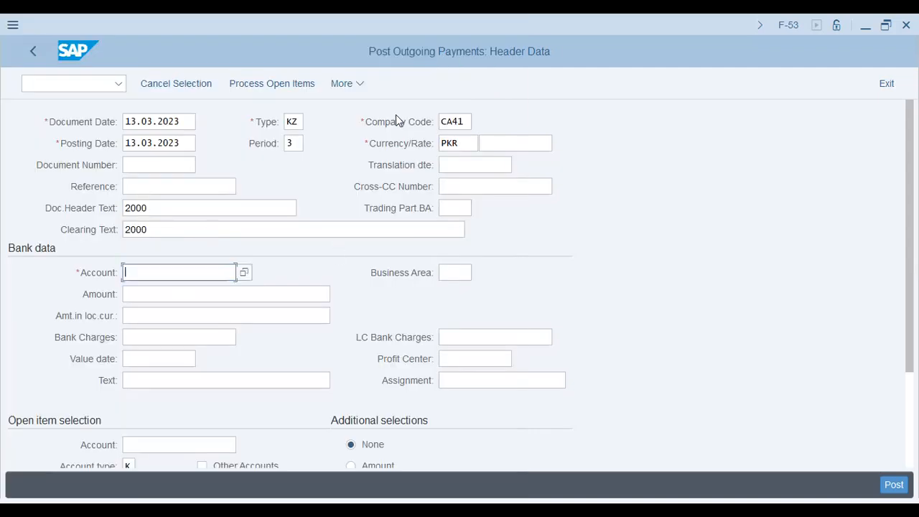
- Set the payment's company code to SA40 and choose the Cash PKR Account, G/L account 10101, as the bank account
{"action": "left_click", "coordinate": [451, 120]}
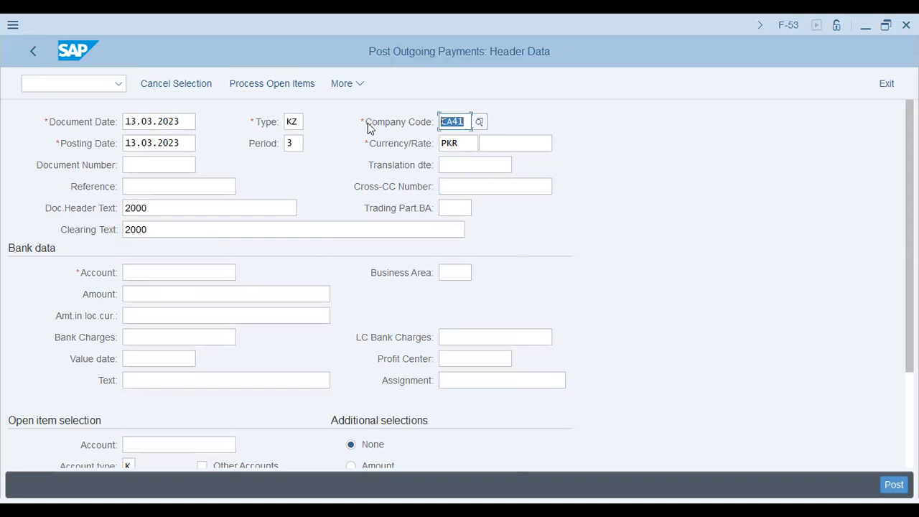
{"action": "type", "text": "sa40"}
{"action": "key", "text": "Return"}
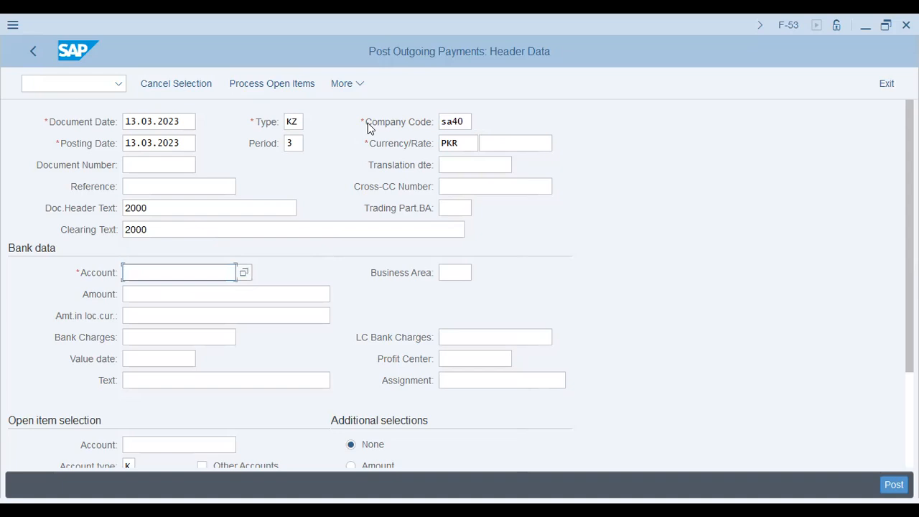
{"action": "key", "text": "F4"}
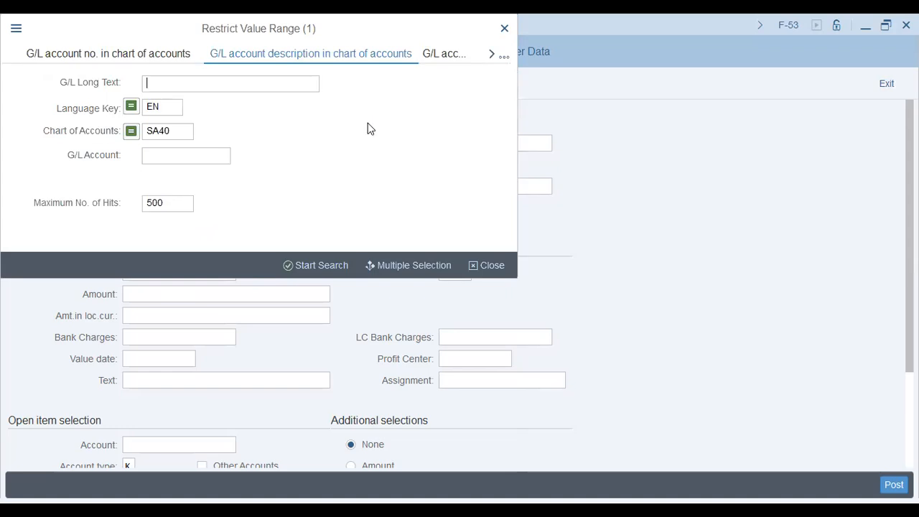
{"action": "key", "text": "Return"}
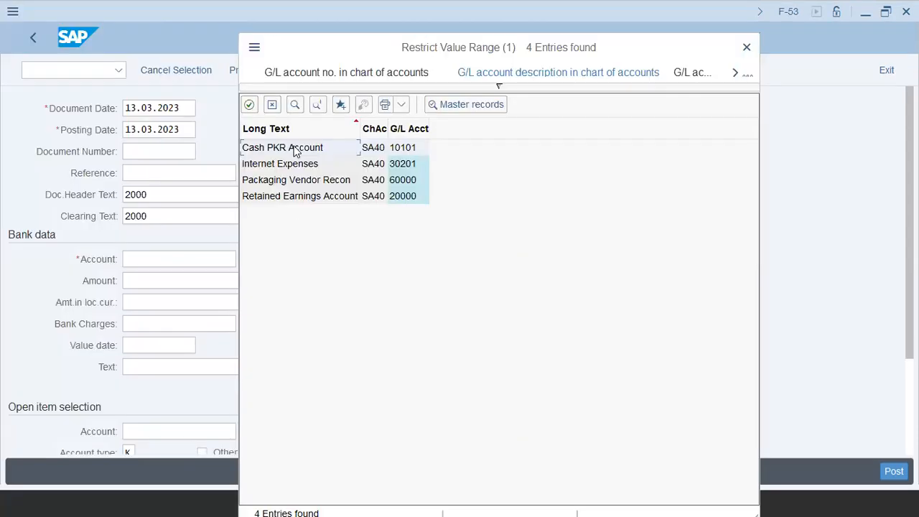
{"action": "left_click", "coordinate": [293, 147]}
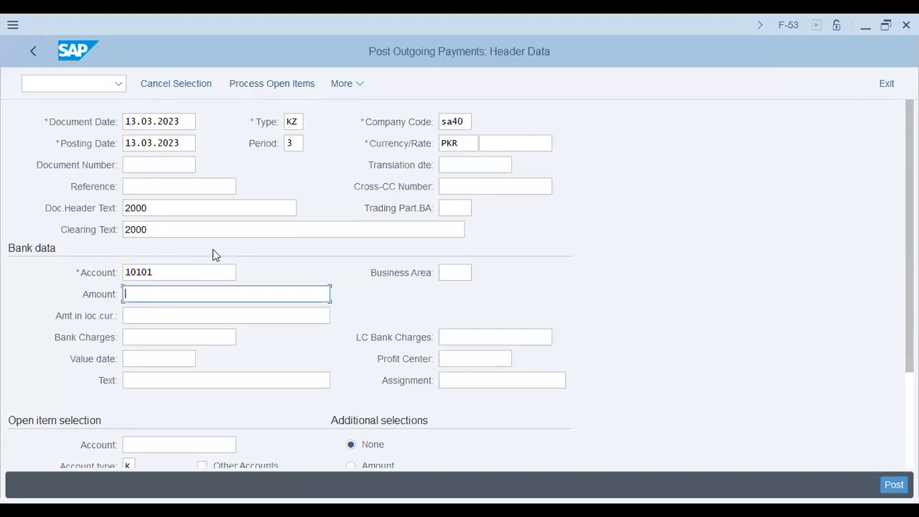
- Enter 1 as the bank data amount and 2000/BABAYEGA as the bank data text
{"action": "type", "text": "1"}
{"action": "key", "text": "Tab"}
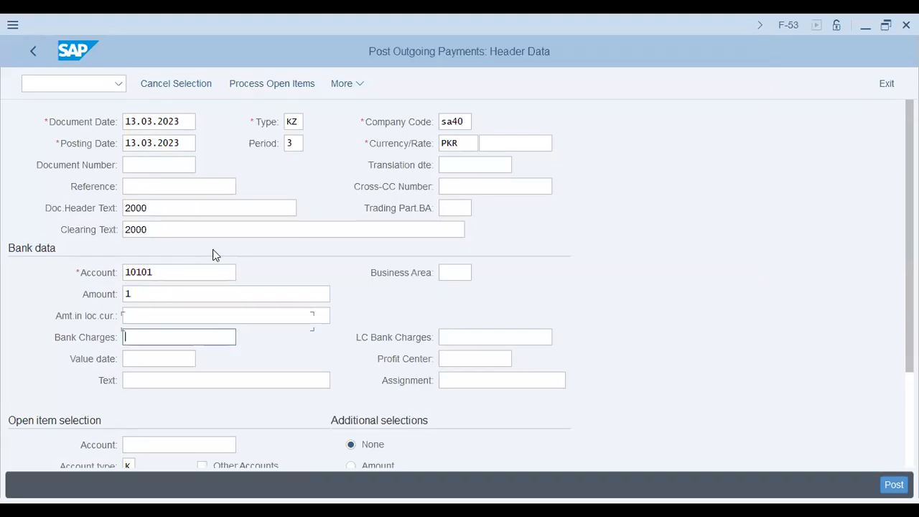
{"action": "key", "text": "Down"}
{"action": "key", "text": "Down"}
{"action": "type", "text": "2000"}
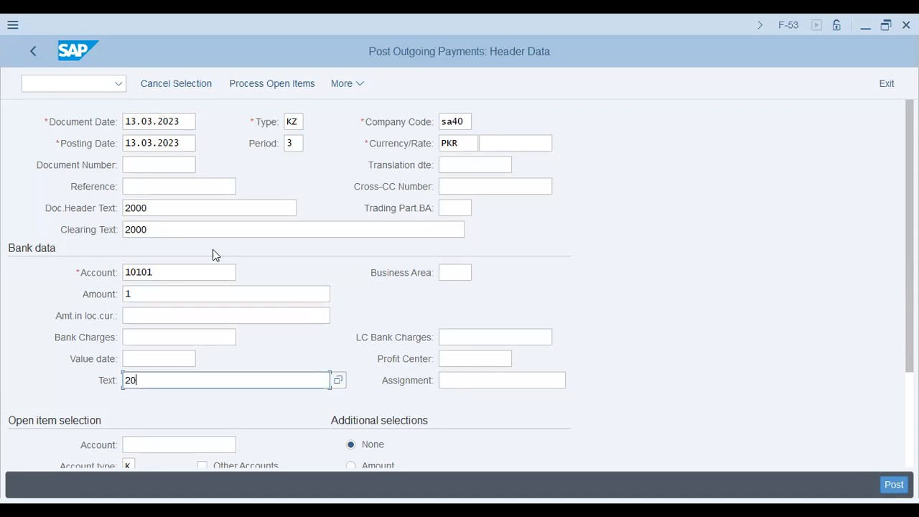
{"action": "key", "text": "Tab"}
{"action": "key", "text": "shift+Tab"}
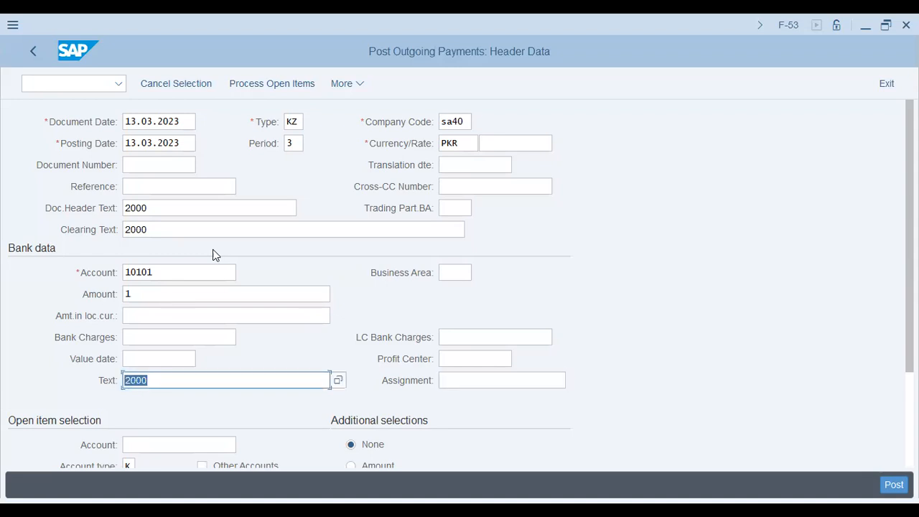
{"action": "key", "text": "End"}
{"action": "type", "text": "BABAYEGA"}
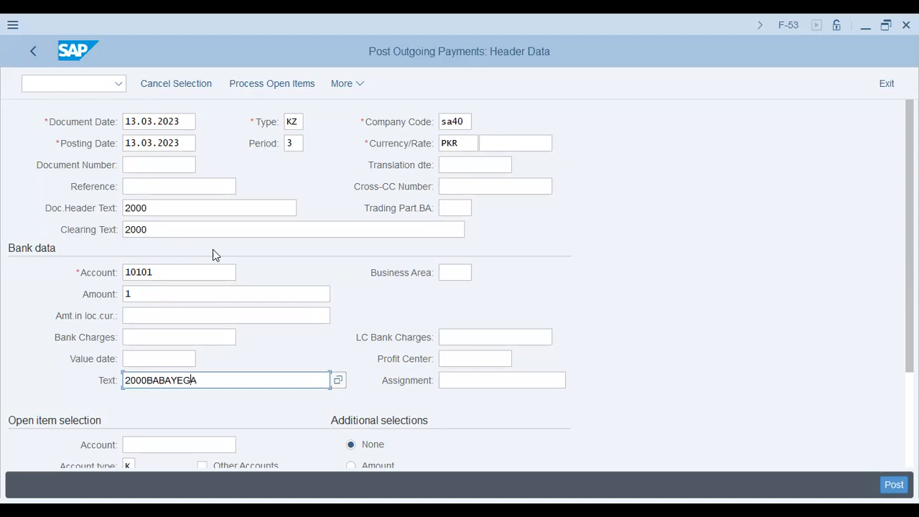
{"action": "type", "text": "/"}
{"action": "key", "text": "Tab"}
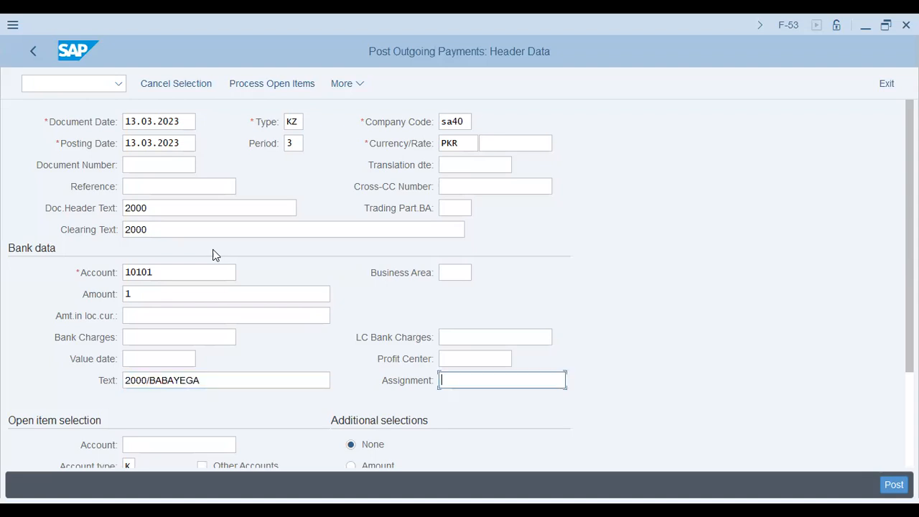
- Fill in the vendor account for the open item selection by picking it from the suppliers of company code SA40
{"action": "key", "text": "Tab"}
{"action": "key", "text": "Return"}
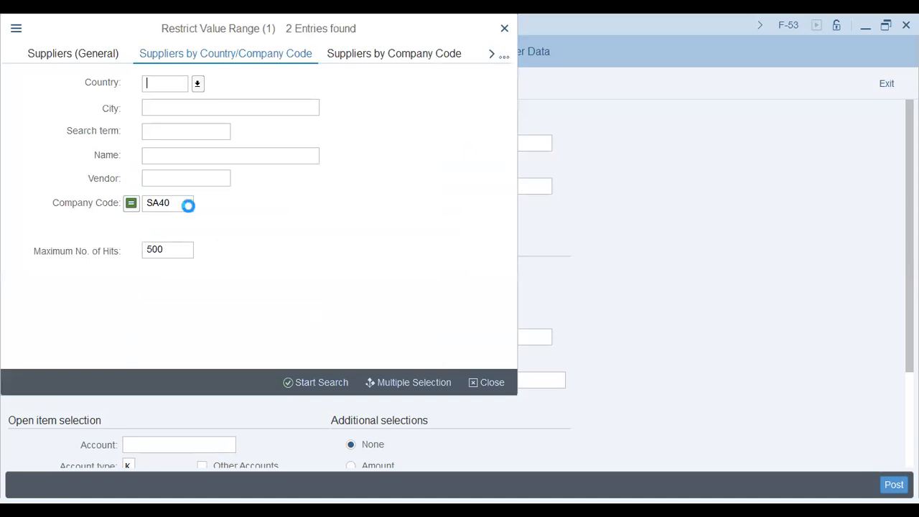
{"action": "left_click", "coordinate": [165, 163]}
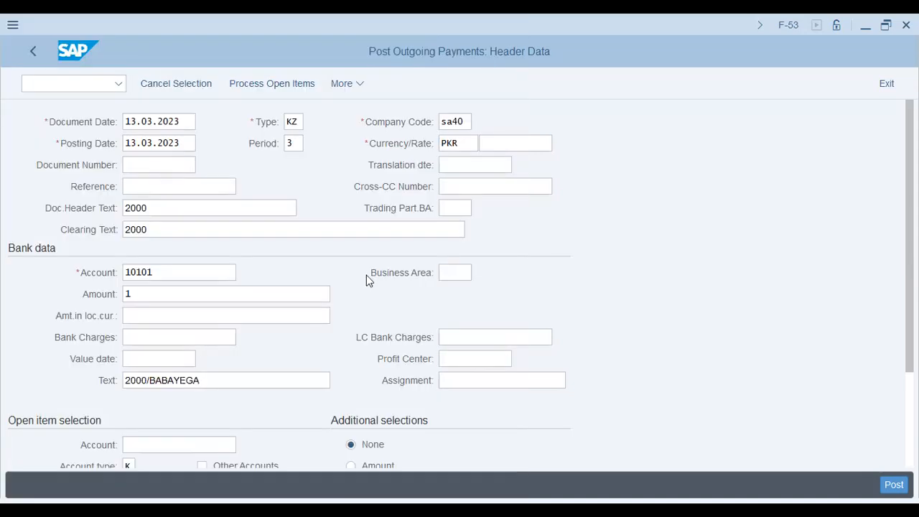
{"action": "scroll", "coordinate": [503, 278], "scroll_direction": "down", "scroll_amount": 3}
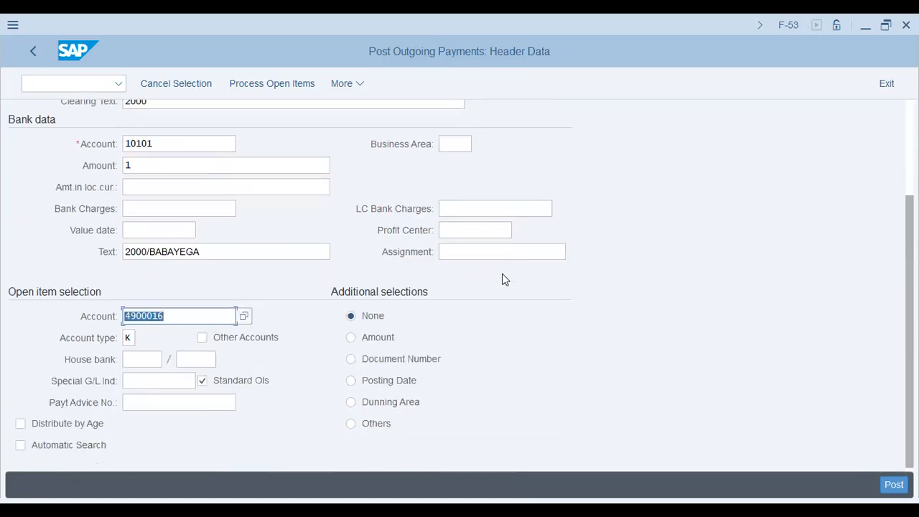
{"action": "scroll", "coordinate": [503, 279], "scroll_direction": "up", "scroll_amount": 3}
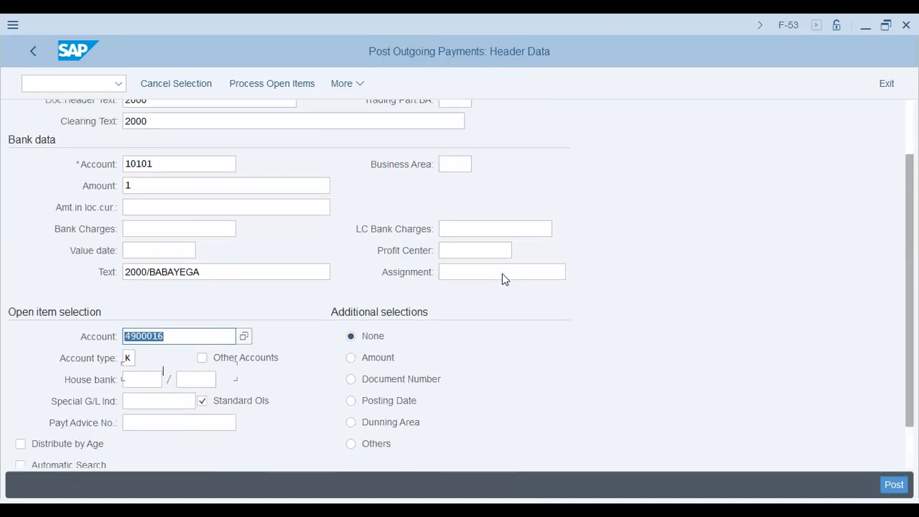
- Try to process the vendor's open items, and leave the payment entry for SAP Easy Access
{"action": "left_click", "coordinate": [274, 86]}
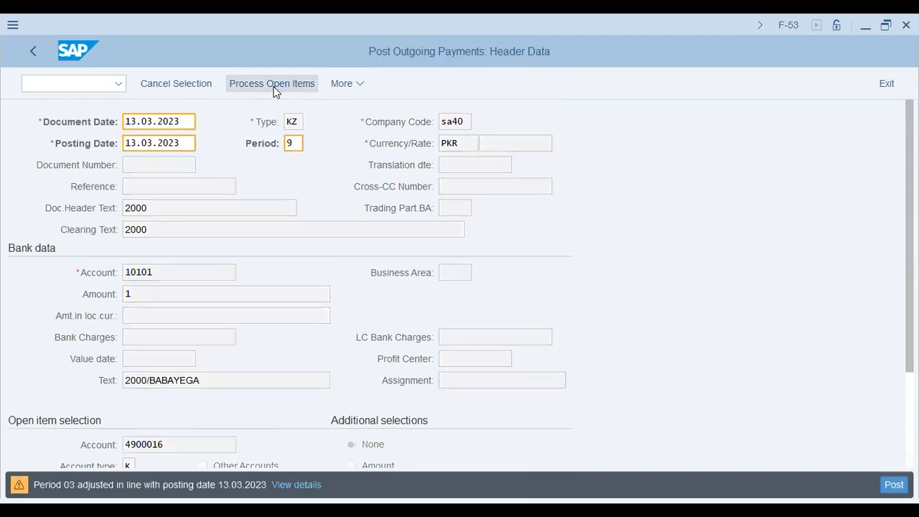
{"action": "left_click", "coordinate": [274, 86]}
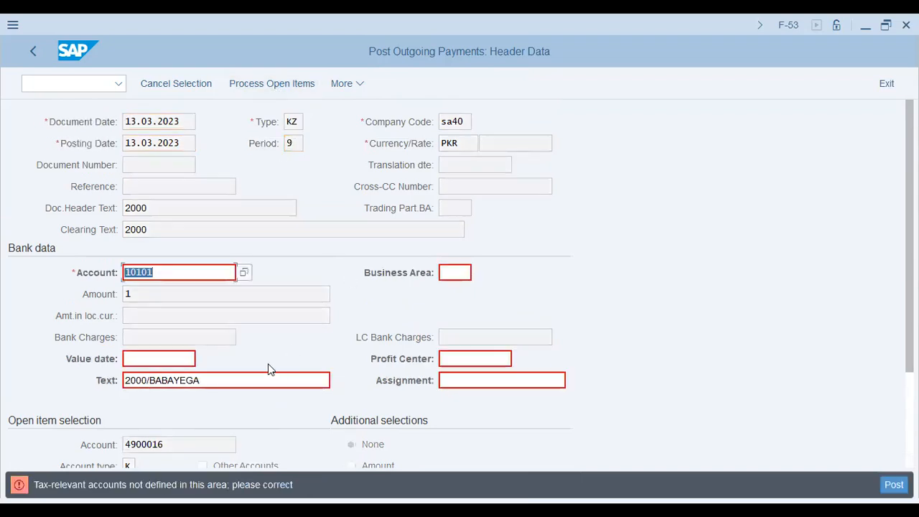
{"action": "left_click", "coordinate": [154, 358]}
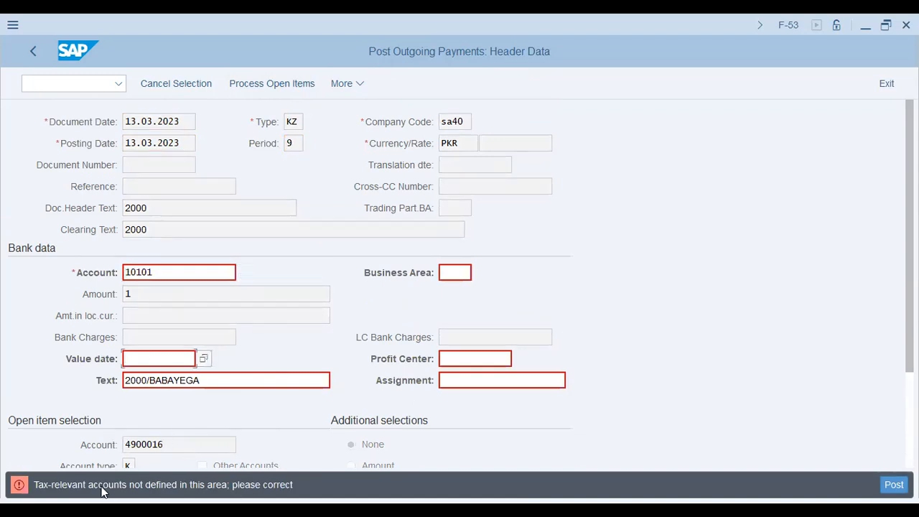
{"action": "left_click", "coordinate": [450, 277]}
{"action": "left_click", "coordinate": [65, 84]}
{"action": "type", "text": "/N"}
{"action": "key", "text": "Return"}
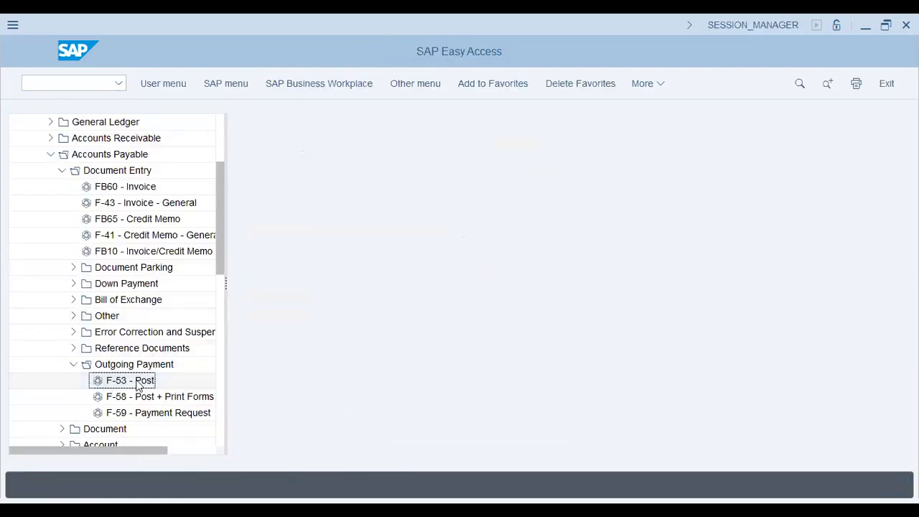
- Start transaction FS00 and display G/L account 10101, Cash PKR Account, from the liquid funds group of company code SA40
{"action": "type", "text": "FB60"}
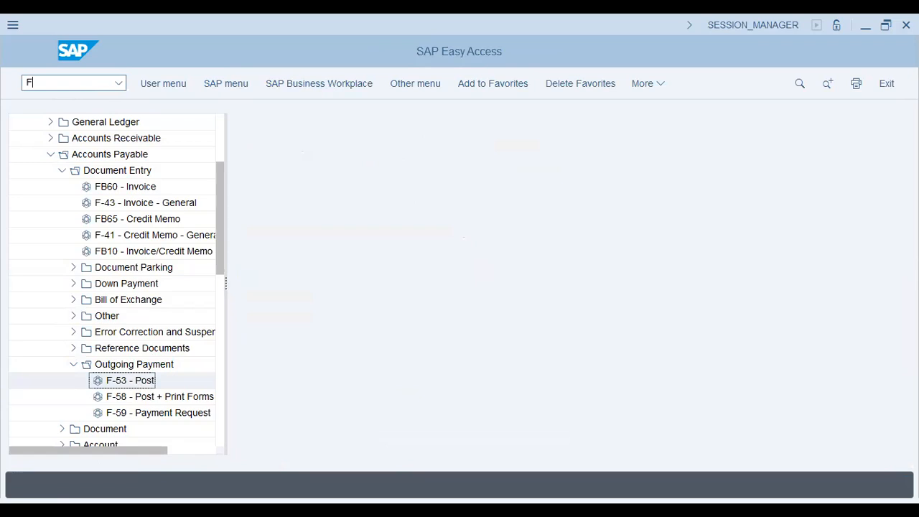
{"action": "key", "text": "Return"}
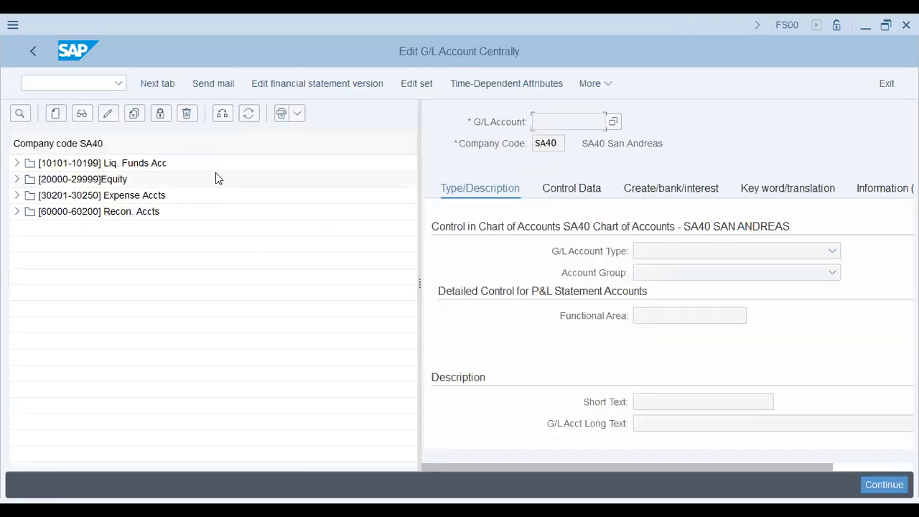
{"action": "left_click", "coordinate": [17, 164]}
{"action": "double_click", "coordinate": [86, 182]}
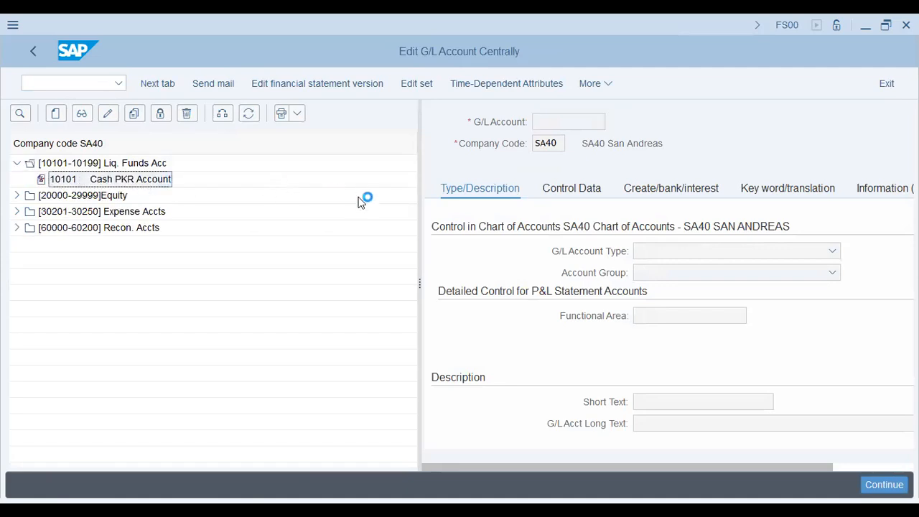
{"action": "left_click_drag", "start_coordinate": [420, 208], "coordinate": [187, 196]}
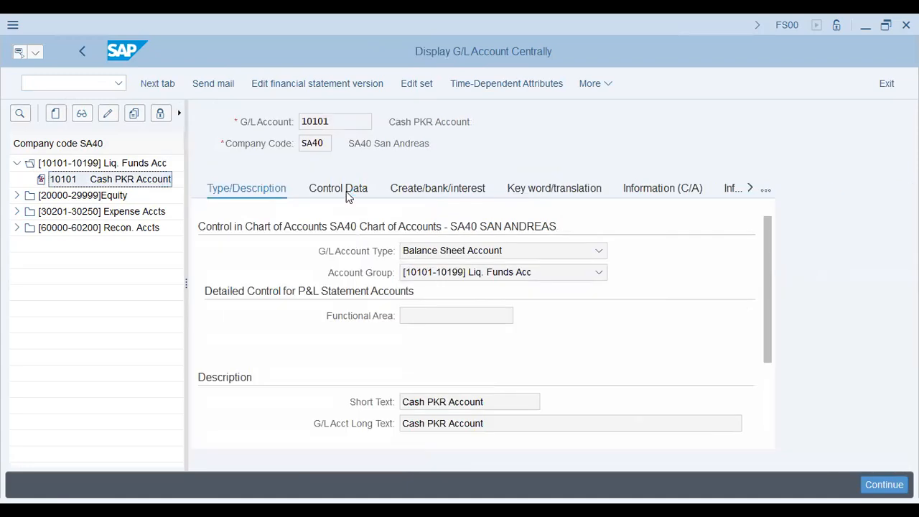
- Check the tax category and the posting without tax setting in the account's control data, and return to SAP Easy Access
{"action": "left_click", "coordinate": [336, 189]}
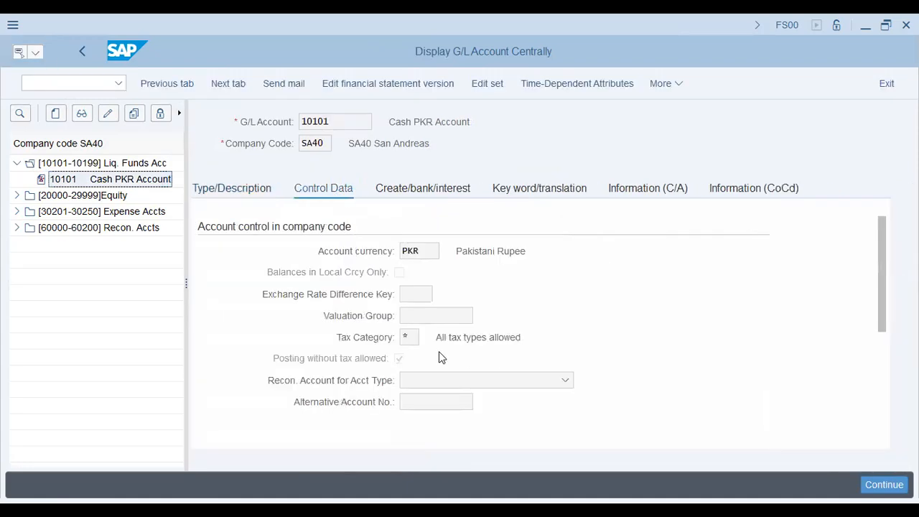
{"action": "left_click", "coordinate": [415, 340]}
{"action": "left_click_drag", "start_coordinate": [460, 337], "coordinate": [523, 335]}
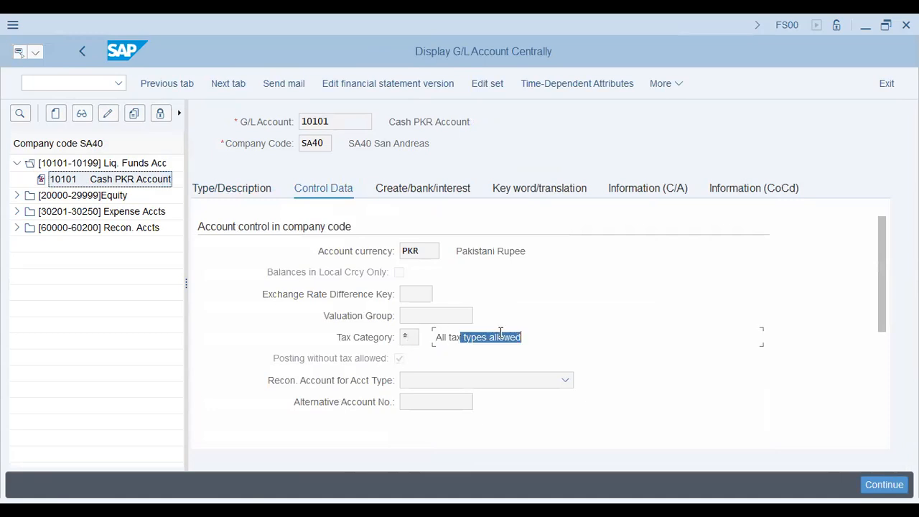
{"action": "left_click", "coordinate": [398, 358]}
{"action": "left_click", "coordinate": [70, 81]}
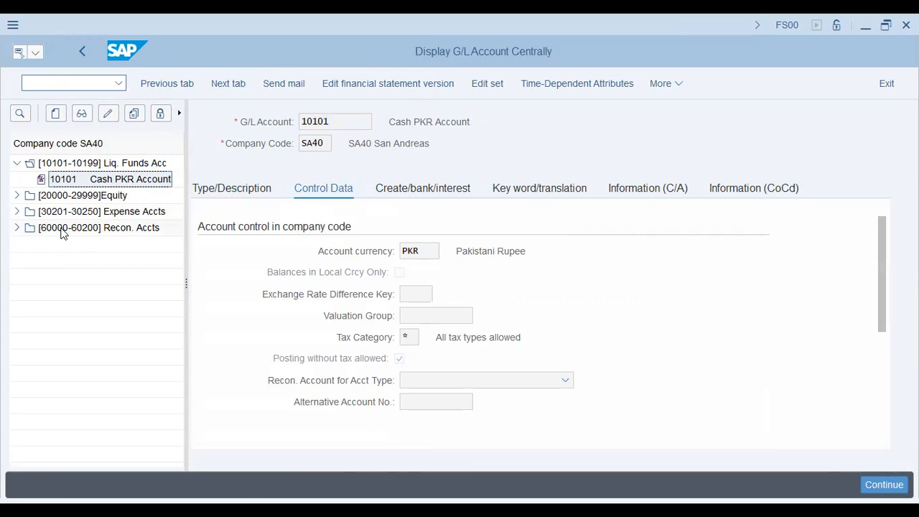
{"action": "left_click", "coordinate": [360, 206]}
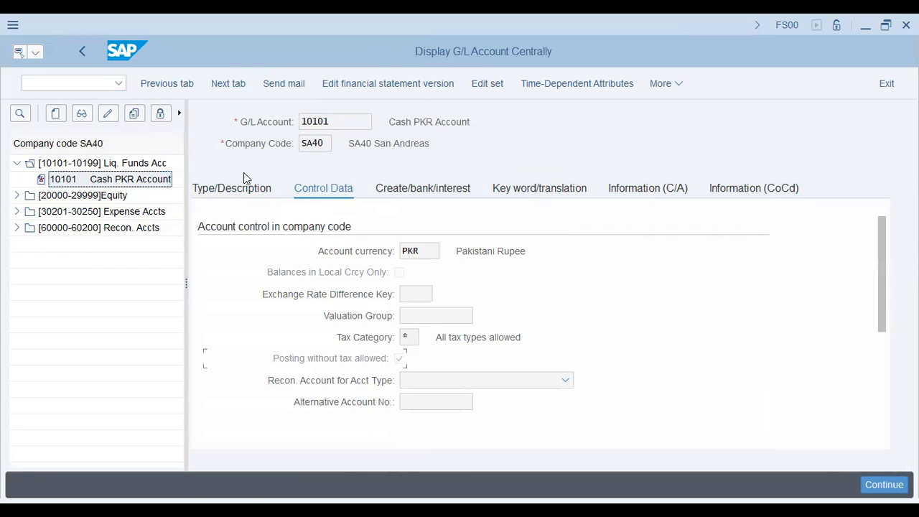
{"action": "left_click", "coordinate": [74, 82]}
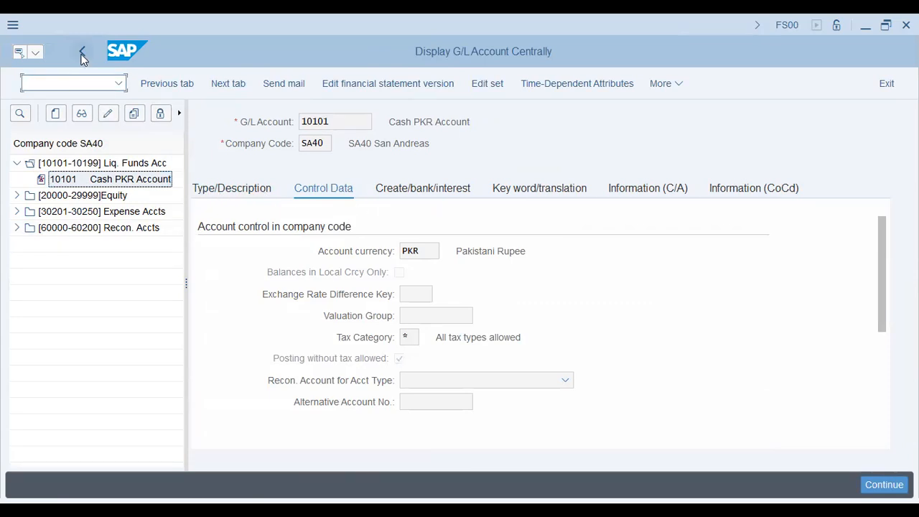
{"action": "left_click", "coordinate": [83, 55]}
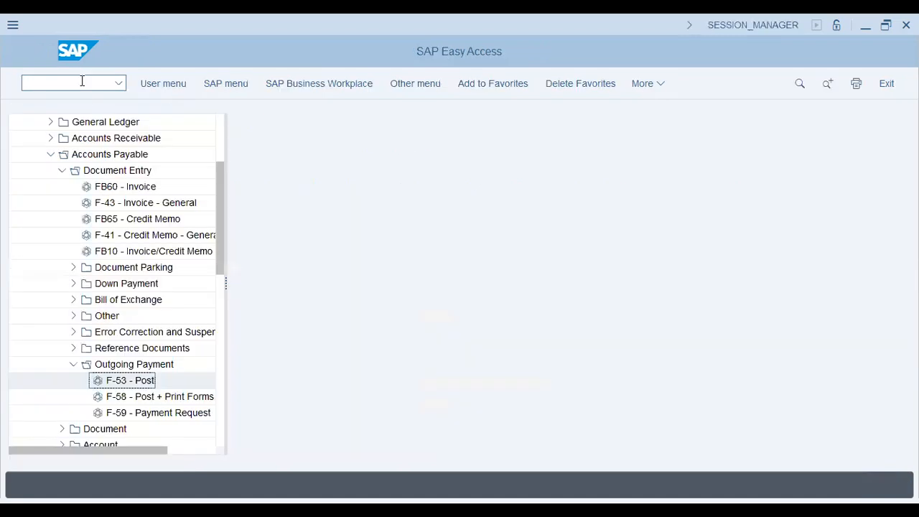
- Start transaction SPRO and open the SAP Customizing Implementation Guide
{"action": "left_click", "coordinate": [83, 81]}
{"action": "type", "text": "/"}
{"action": "type", "text": "NS"}
{"action": "type", "text": "P"}
{"action": "type", "text": "RO"}
{"action": "key", "text": "Return"}
{"action": "left_click", "coordinate": [217, 85]}
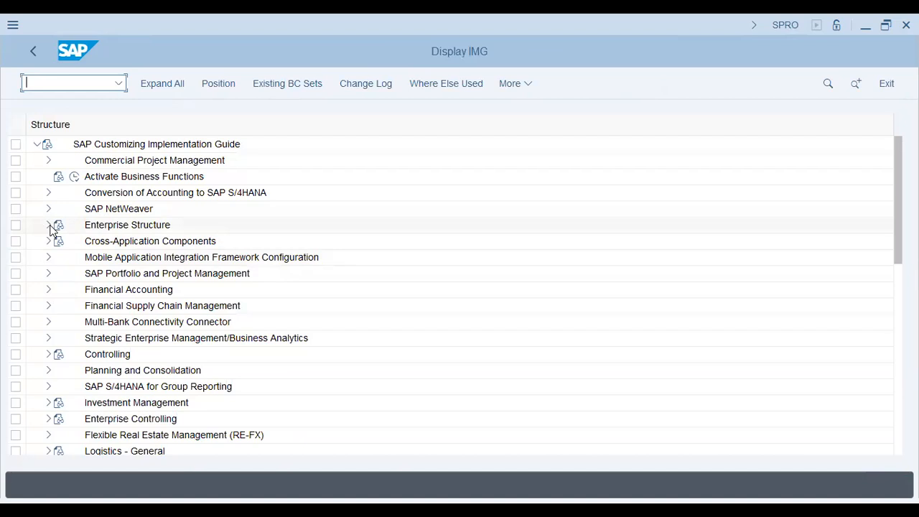
- Expand the guide through Financial Accounting, Financial Accounting Global Settings and Tax on Sales/Purchases to Basic Settings
{"action": "left_click", "coordinate": [48, 290]}
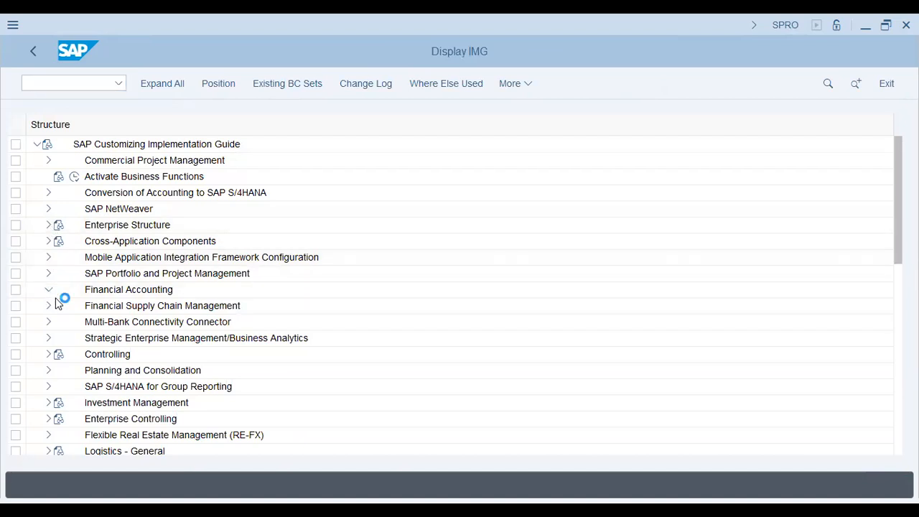
{"action": "left_click", "coordinate": [59, 259]}
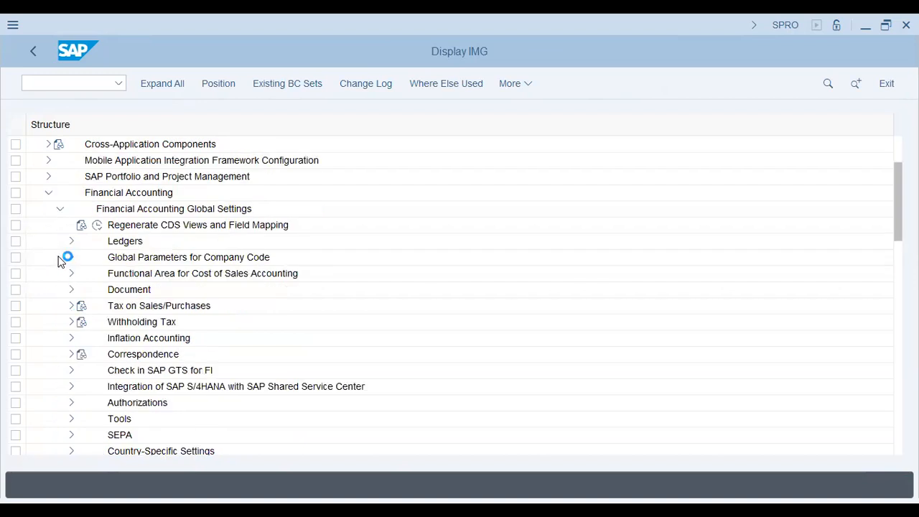
{"action": "left_click", "coordinate": [119, 309]}
{"action": "left_click", "coordinate": [71, 306]}
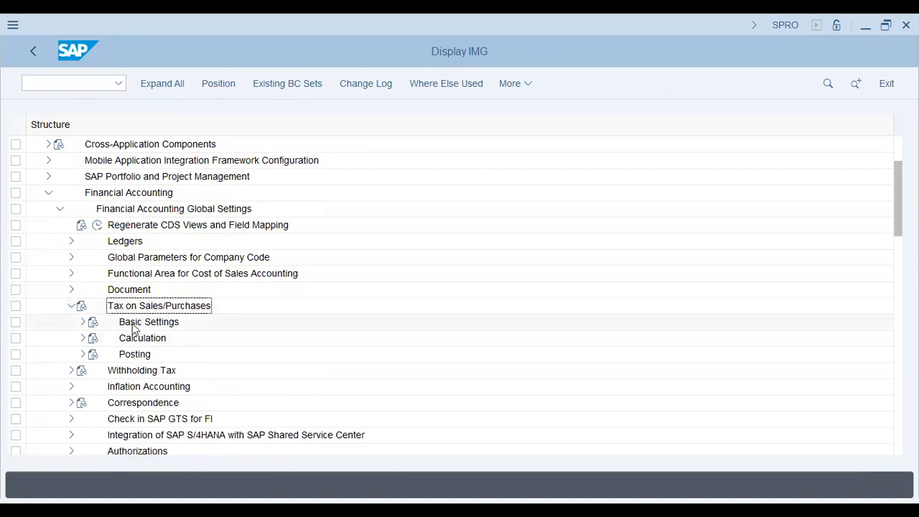
{"action": "left_click", "coordinate": [83, 322]}
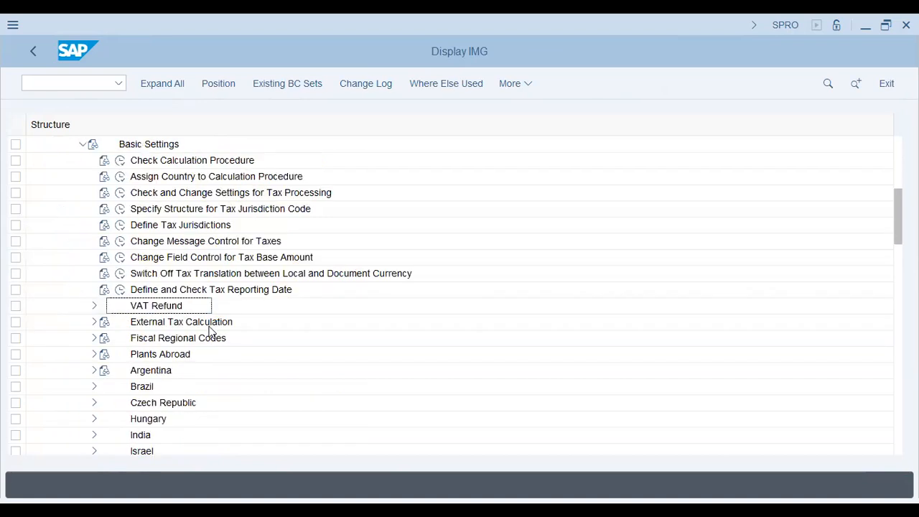
- Open the Access Sequences activity of Check Calculation Procedure and acknowledge the cross-client notice
{"action": "left_click", "coordinate": [170, 165]}
{"action": "left_click", "coordinate": [119, 161]}
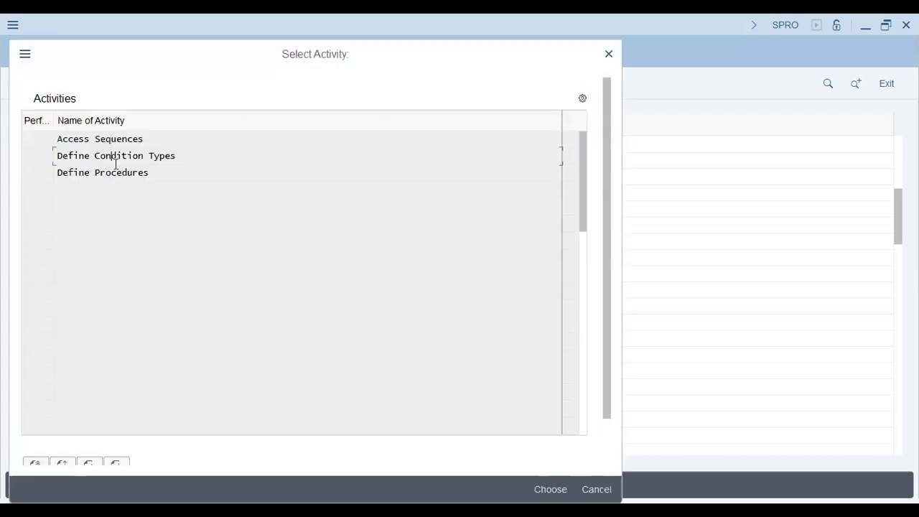
{"action": "double_click", "coordinate": [117, 141]}
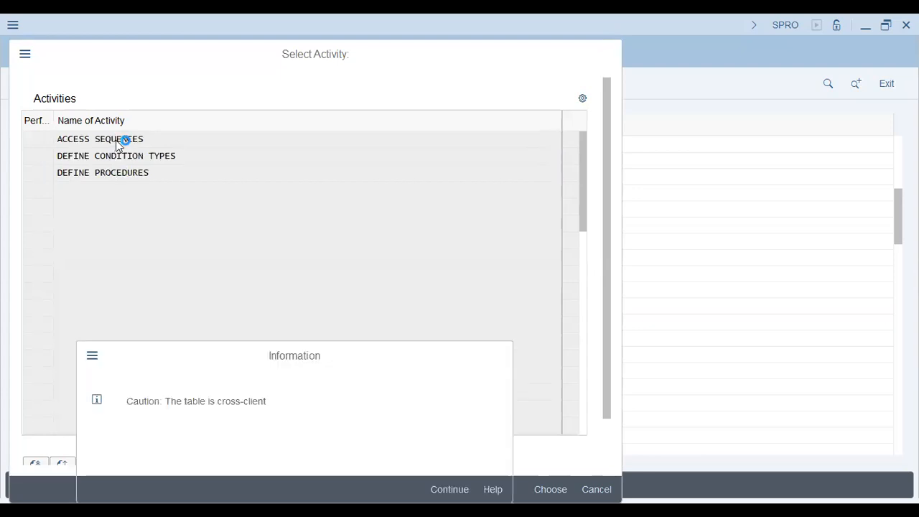
{"action": "key", "text": "Return"}
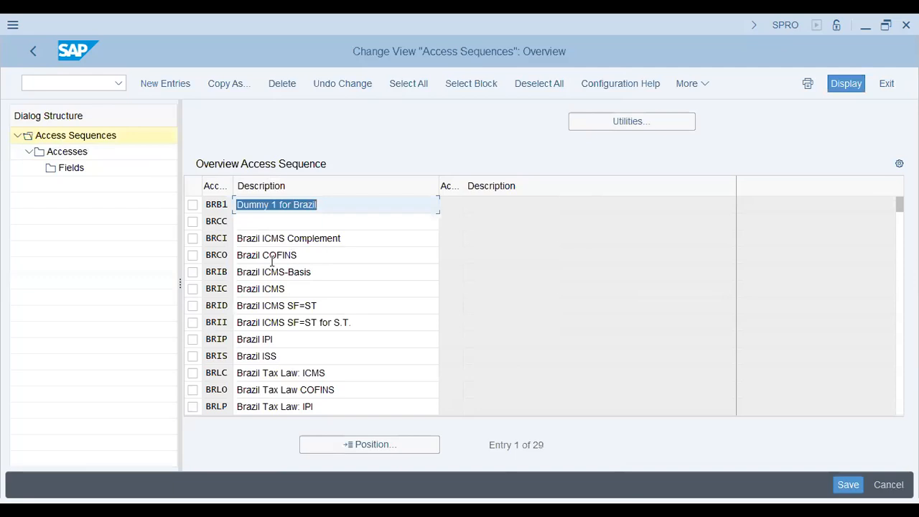
- Position the access sequences overview at entry PKTA and look through the sequences listed from there
{"action": "left_click", "coordinate": [265, 256]}
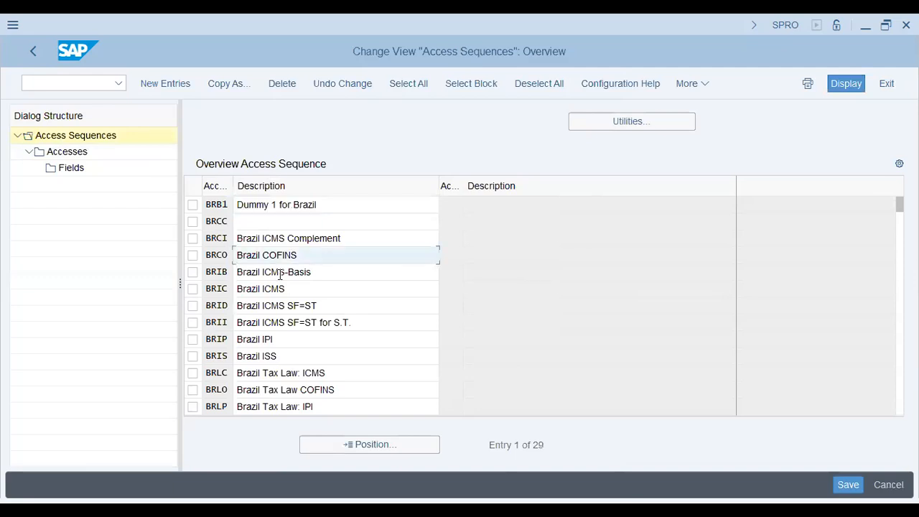
{"action": "left_click", "coordinate": [294, 316]}
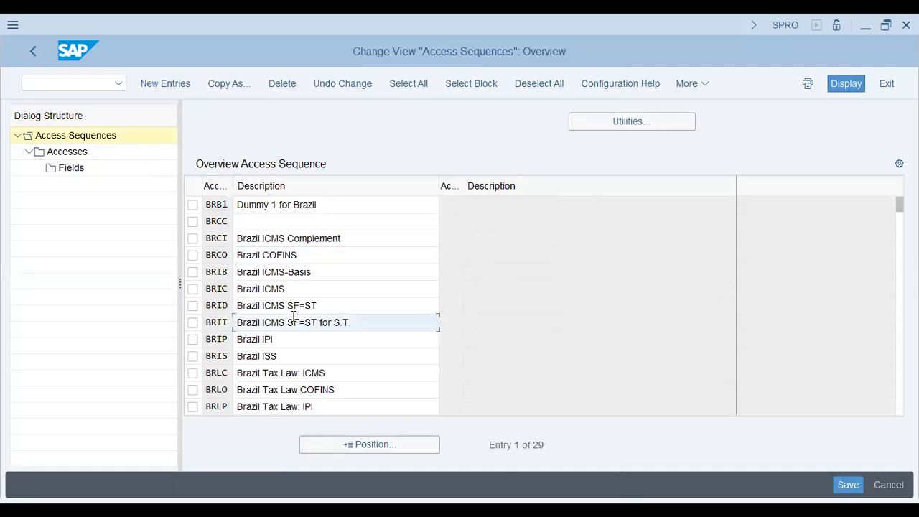
{"action": "left_click", "coordinate": [411, 447]}
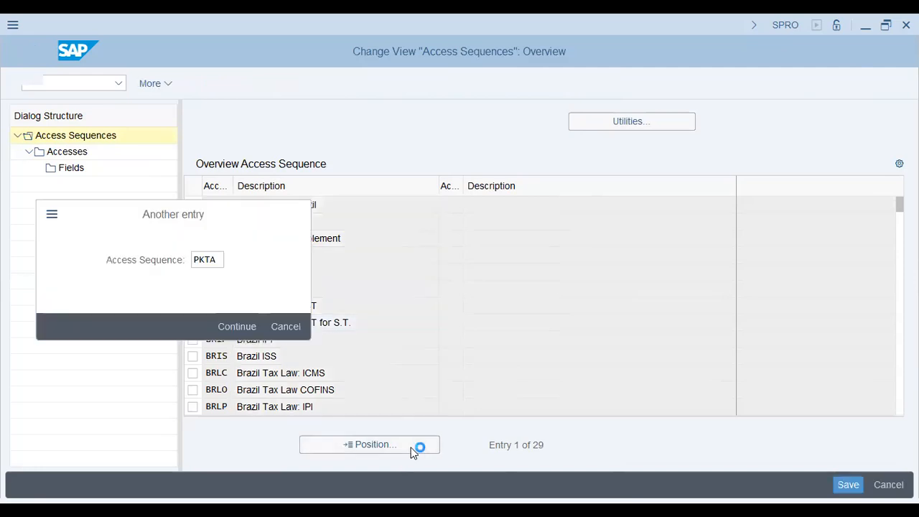
{"action": "key", "text": "Return"}
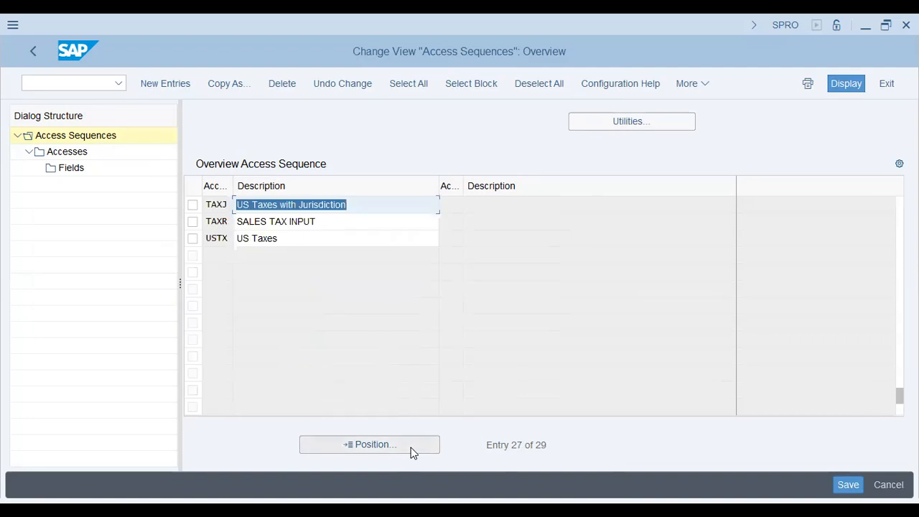
{"action": "key", "text": "Down"}
{"action": "key", "text": "Down"}
{"action": "key", "text": "Up"}
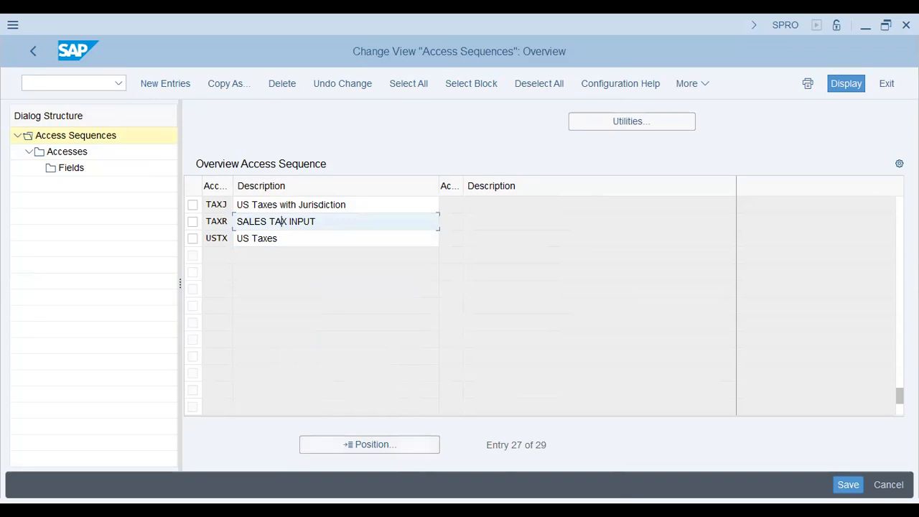
- Open the accesses of the US Taxes sequence USTX and display the fields of access 10, Tax Classification
{"action": "left_click", "coordinate": [193, 239]}
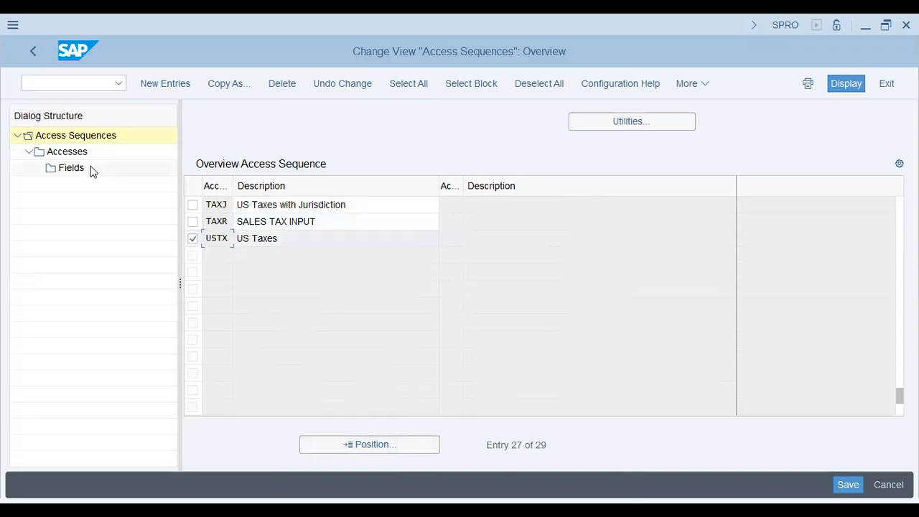
{"action": "left_click", "coordinate": [78, 154]}
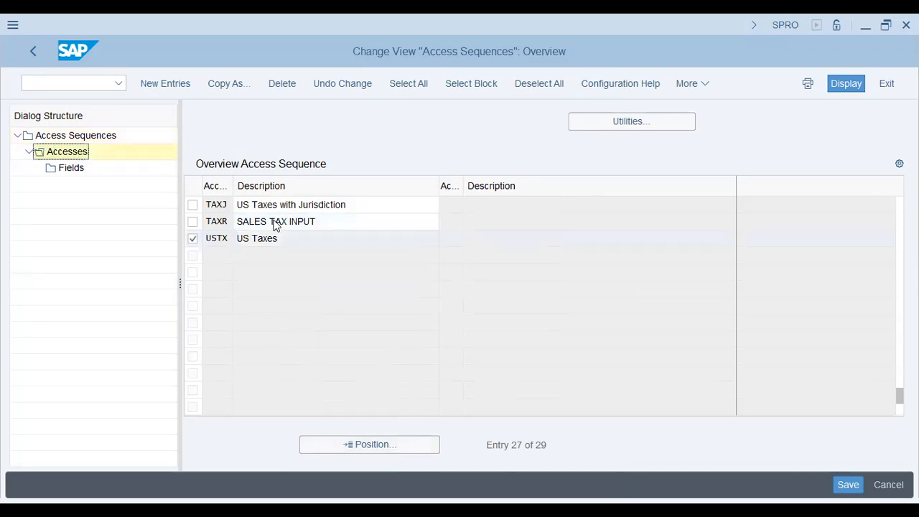
{"action": "left_click", "coordinate": [61, 171]}
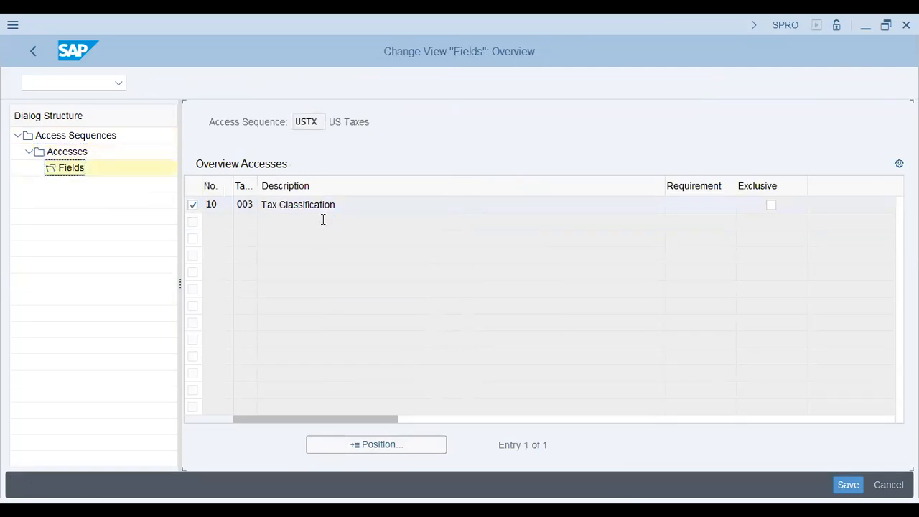
{"action": "left_click", "coordinate": [491, 226]}
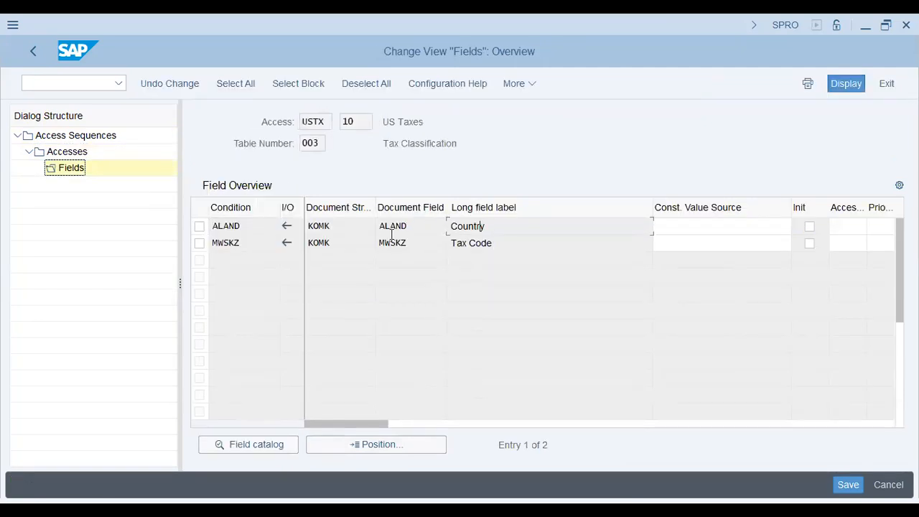
- Examine the Country and Tax Code fields of the USTX access and narrow the long field label column
{"action": "left_click_drag", "start_coordinate": [494, 245], "coordinate": [329, 260]}
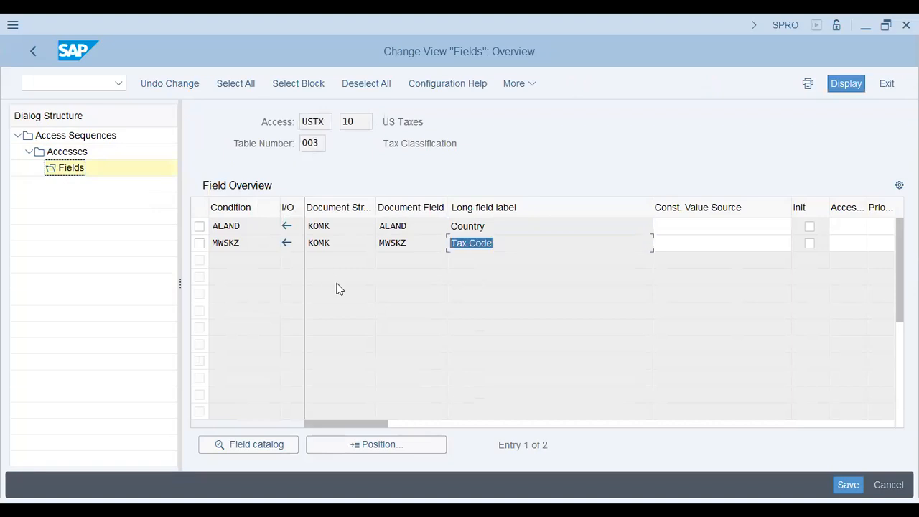
{"action": "left_click_drag", "start_coordinate": [487, 226], "coordinate": [373, 231]}
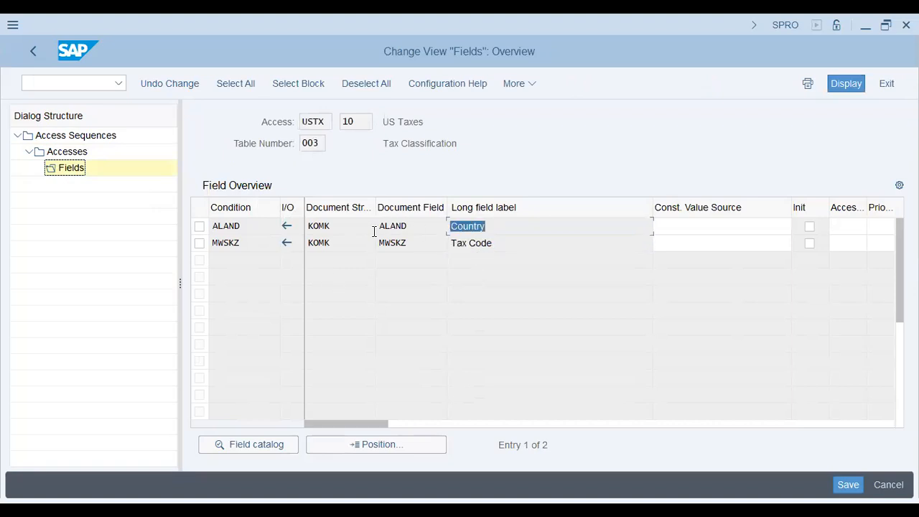
{"action": "left_click_drag", "start_coordinate": [500, 243], "coordinate": [345, 246]}
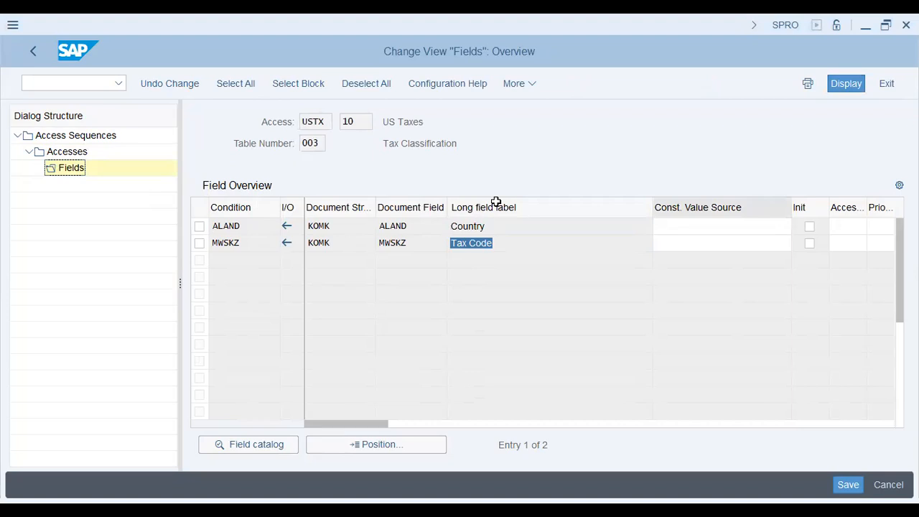
{"action": "key", "text": "Tab"}
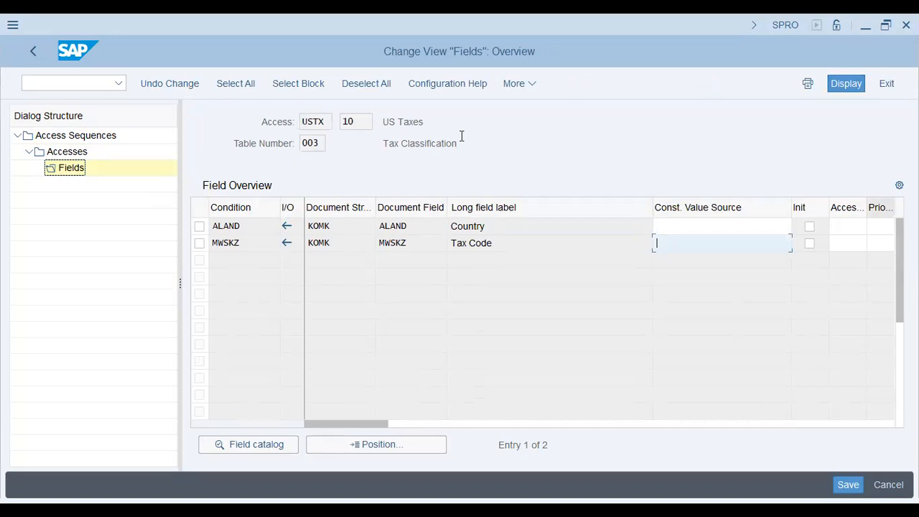
{"action": "left_click_drag", "start_coordinate": [653, 207], "coordinate": [537, 208]}
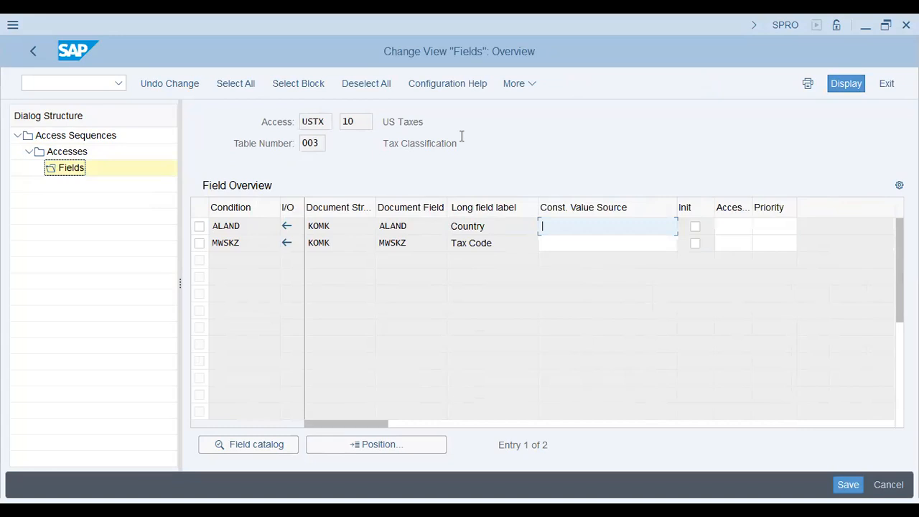
{"action": "key", "text": "Down"}
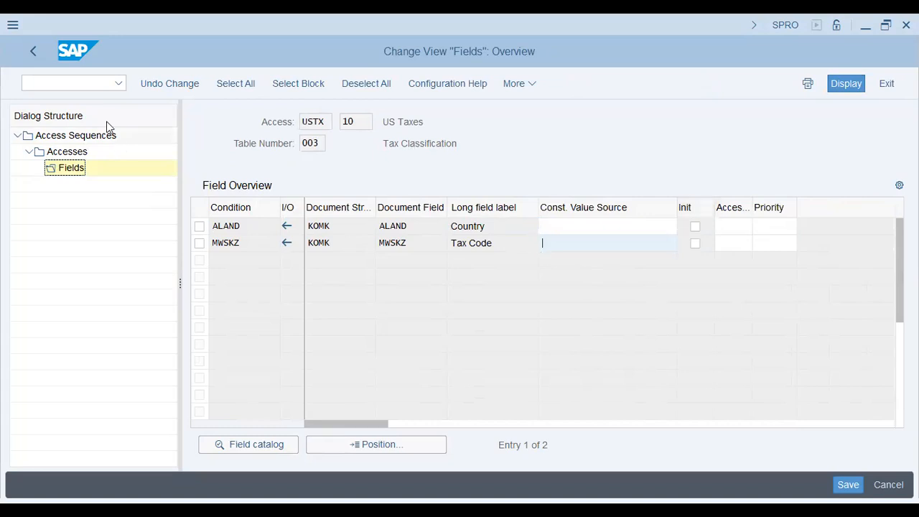
- Return to the activity selection and reopen Access Sequences, acknowledging the cross-client notice
{"action": "left_click", "coordinate": [27, 54]}
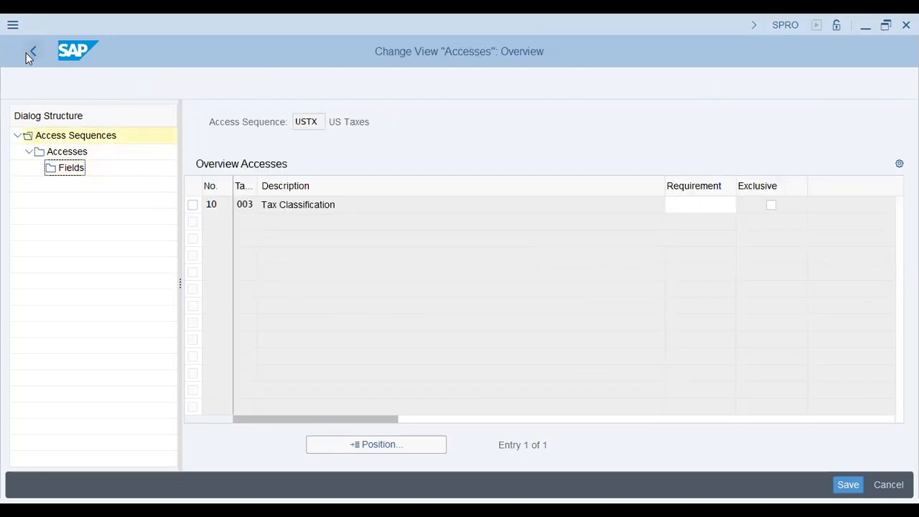
{"action": "left_click", "coordinate": [26, 54]}
{"action": "left_click", "coordinate": [26, 54]}
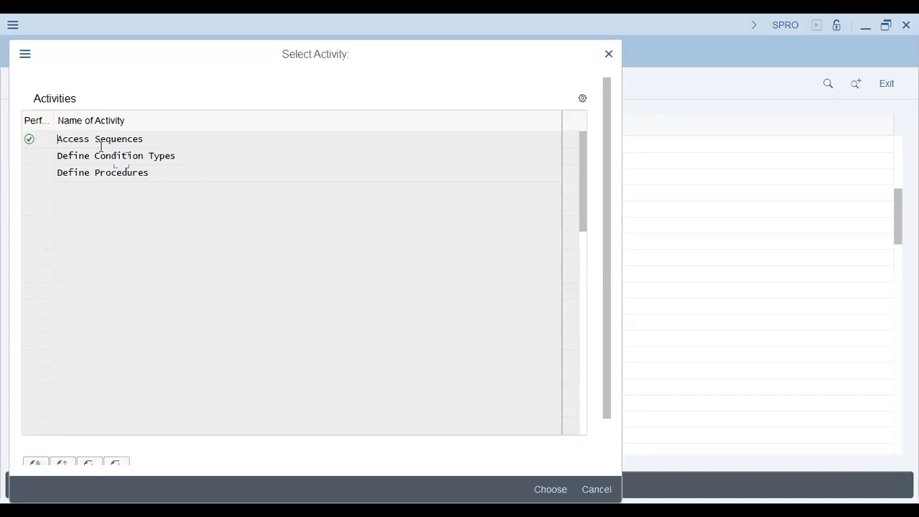
{"action": "double_click", "coordinate": [101, 140]}
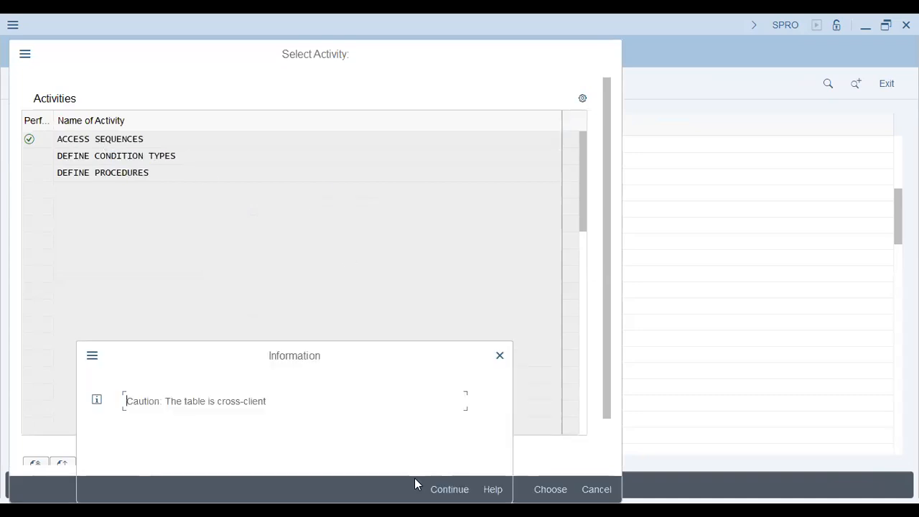
{"action": "key", "text": "Return"}
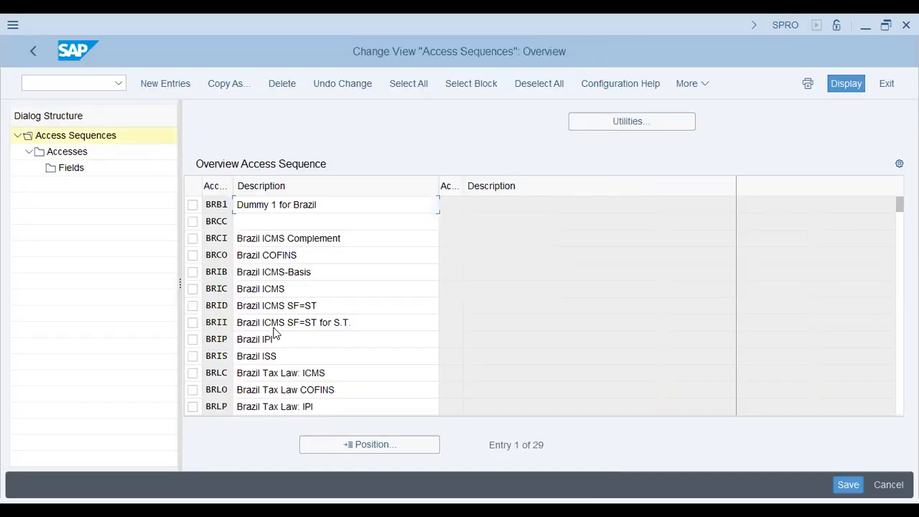
- Select the Tax Classification access sequence MWST and open its accesses
{"action": "scroll", "coordinate": [275, 327], "scroll_direction": "down", "scroll_amount": 4}
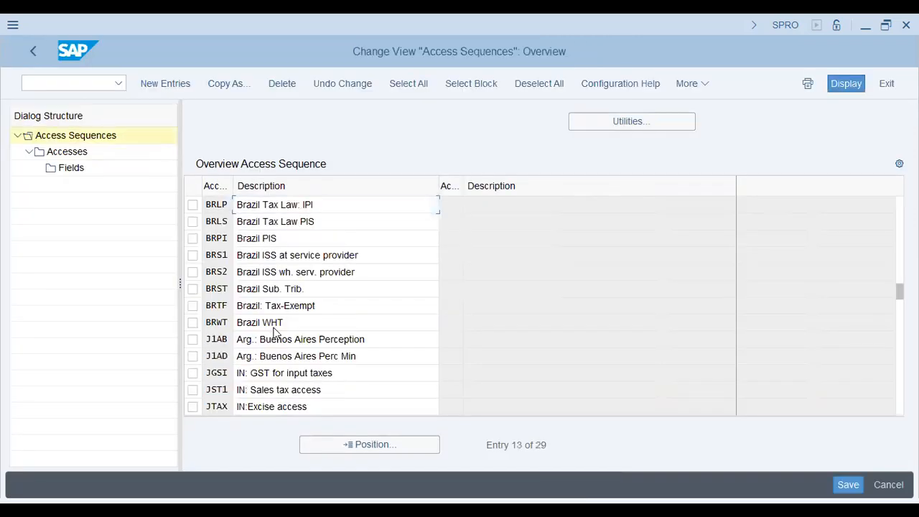
{"action": "scroll", "coordinate": [275, 333], "scroll_direction": "down", "scroll_amount": 4}
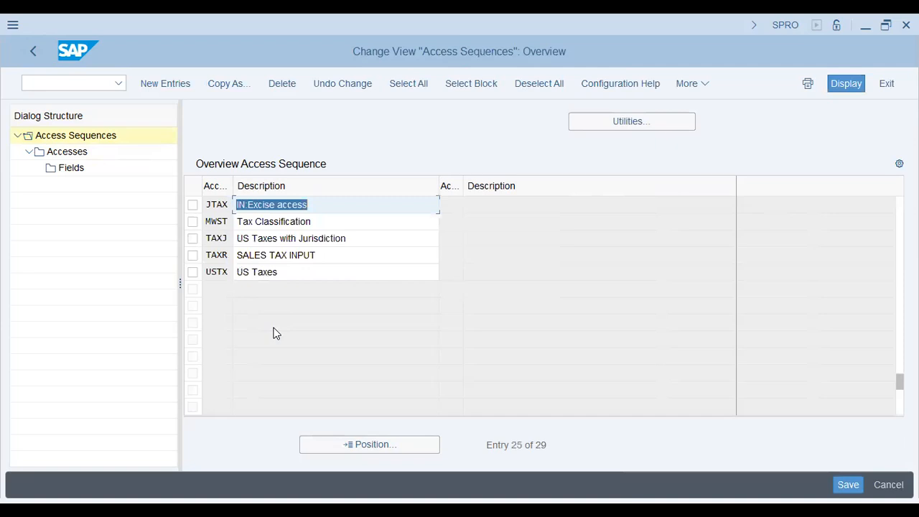
{"action": "left_click", "coordinate": [268, 220]}
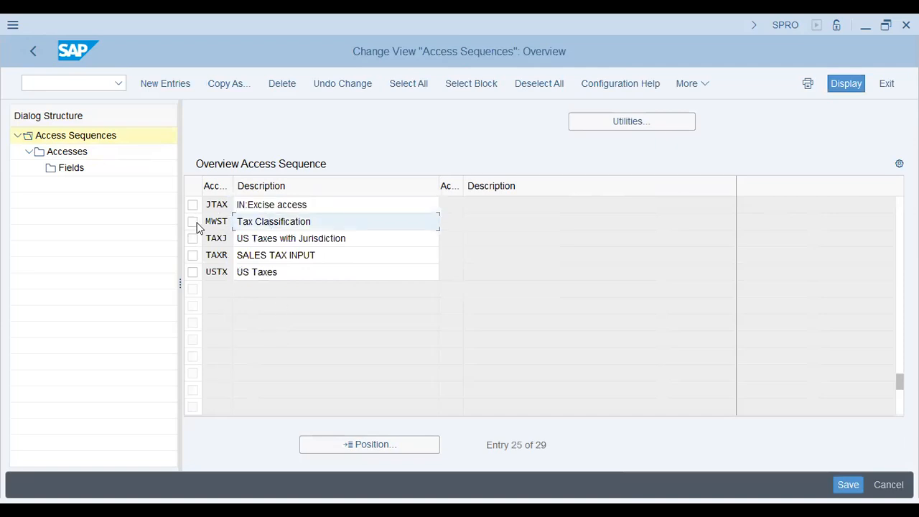
{"action": "left_click", "coordinate": [192, 222]}
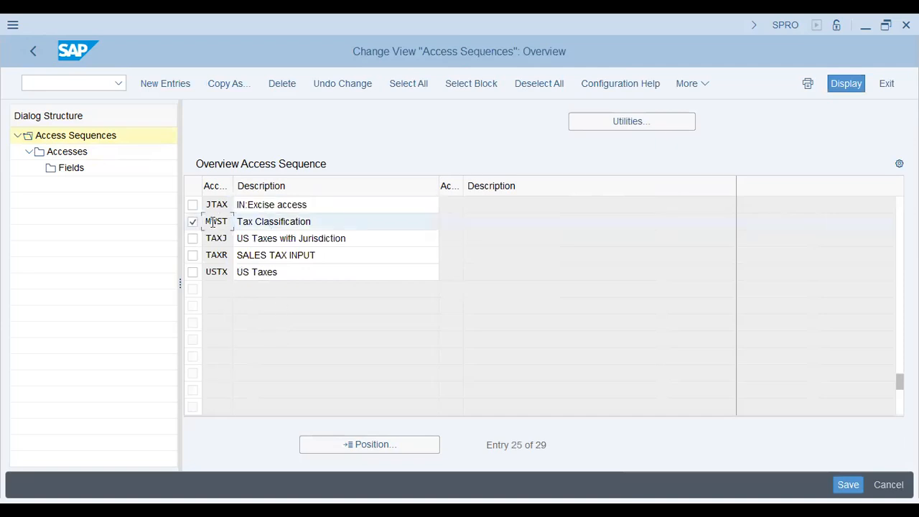
{"action": "double_click", "coordinate": [58, 152]}
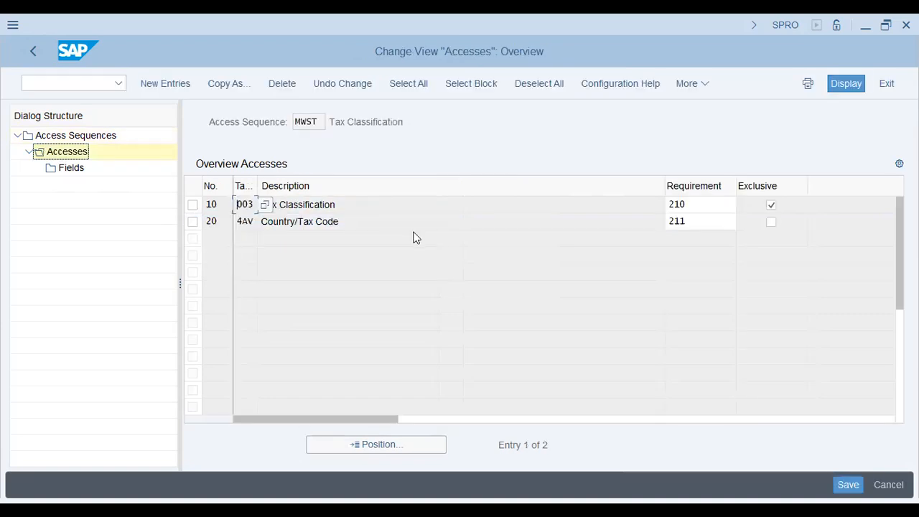
- Examine the descriptions and requirements of the Tax Classification and Country/Tax Code accesses in sequence MWST
{"action": "key", "text": "Tab"}
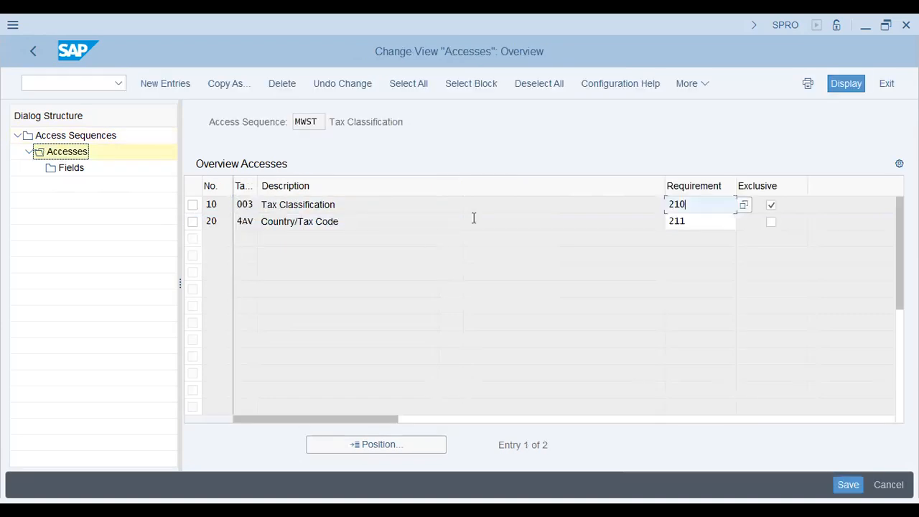
{"action": "key", "text": "Down"}
{"action": "left_click", "coordinate": [390, 206]}
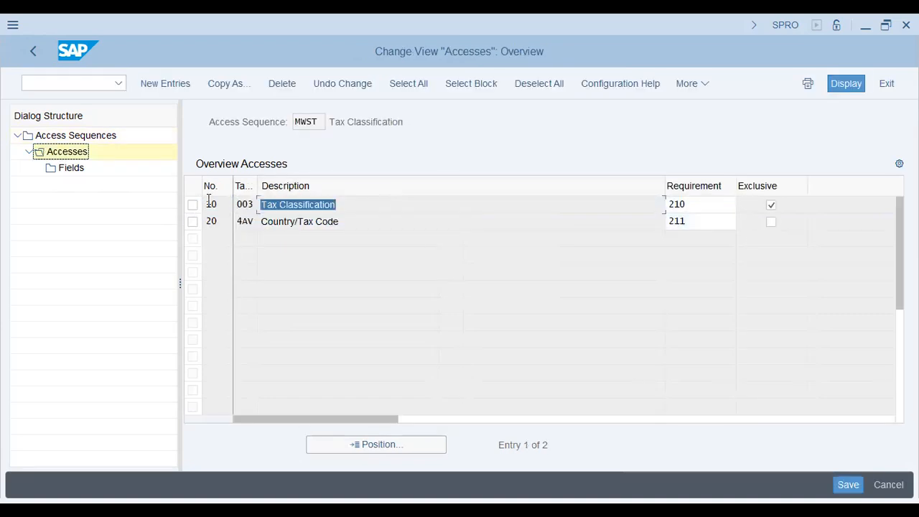
{"action": "left_click", "coordinate": [347, 220]}
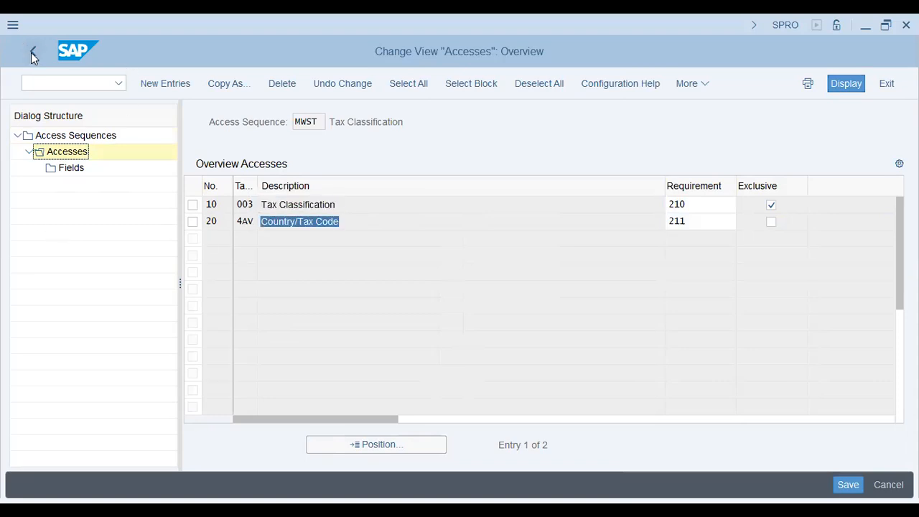
- View the fields of access 20, Country/Tax Code, in sequence MWST and return to its accesses
{"action": "left_click", "coordinate": [193, 223]}
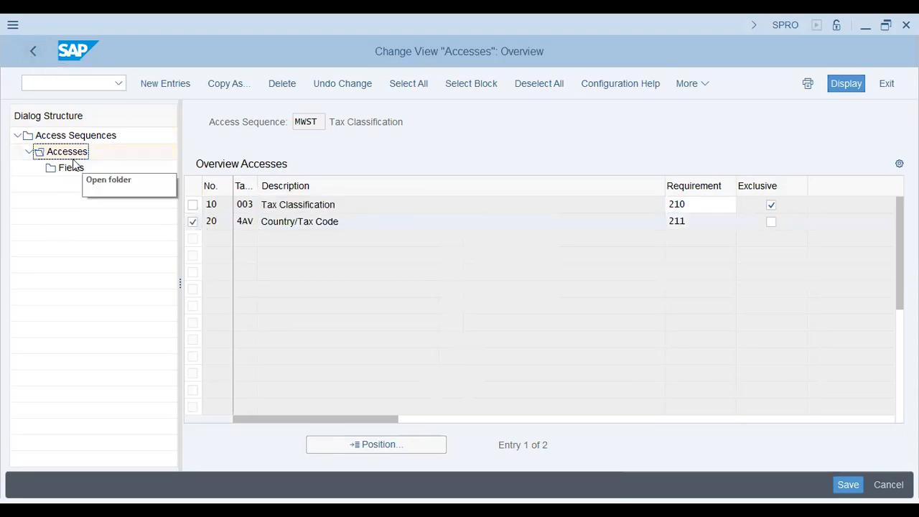
{"action": "left_click", "coordinate": [66, 168]}
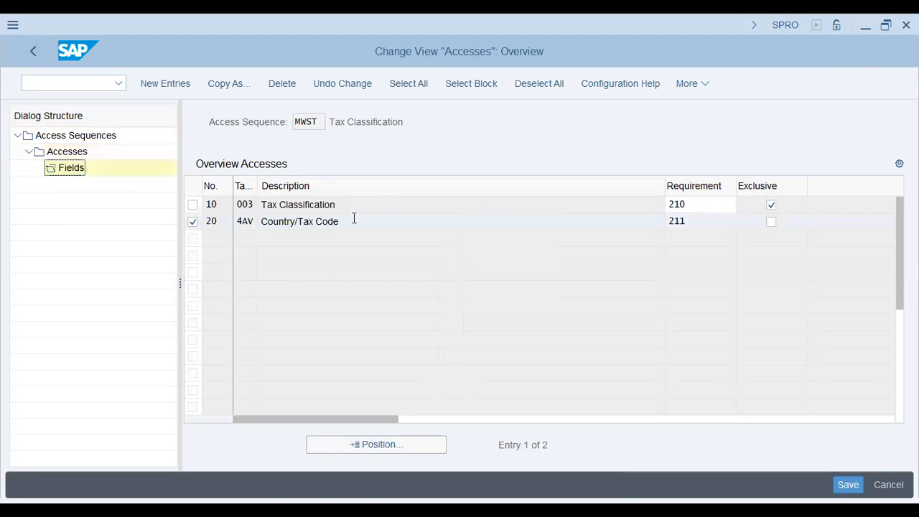
{"action": "left_click", "coordinate": [77, 154]}
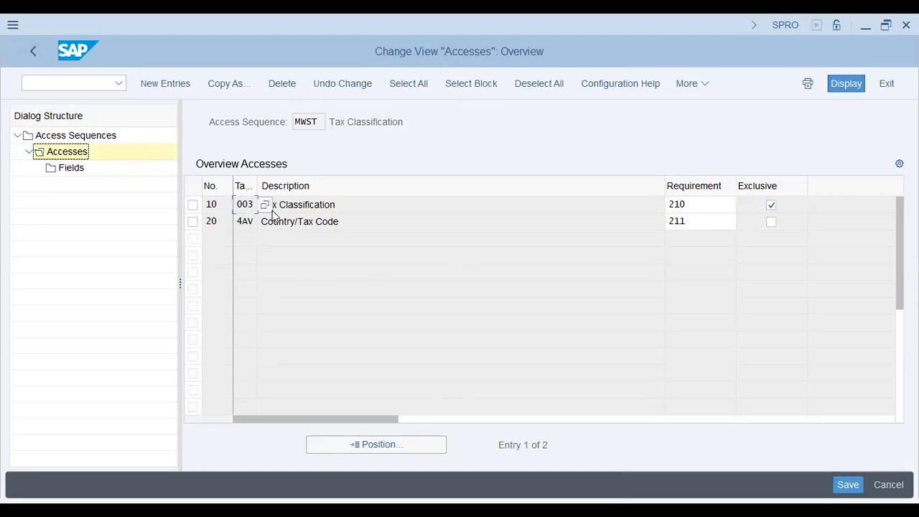
- Open the fields of access 10, Tax Classification, in sequence MWST
{"action": "left_click", "coordinate": [192, 205]}
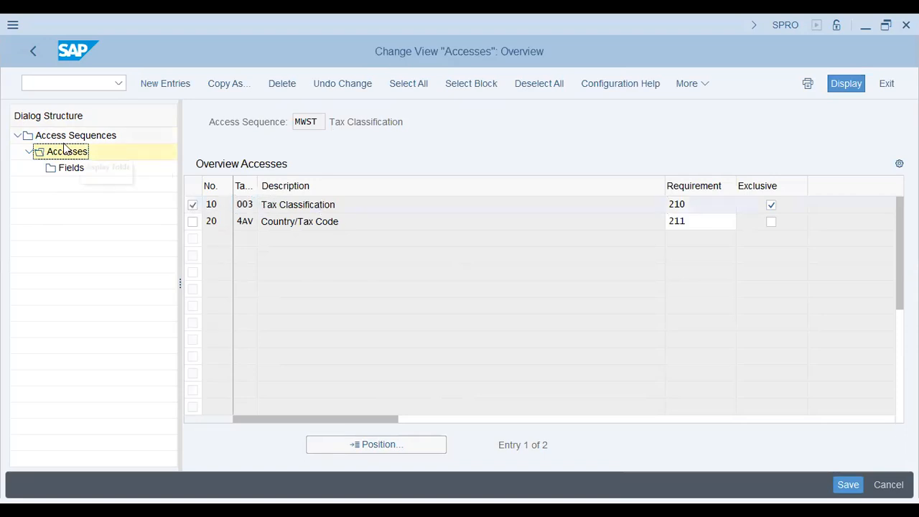
{"action": "left_click", "coordinate": [69, 168]}
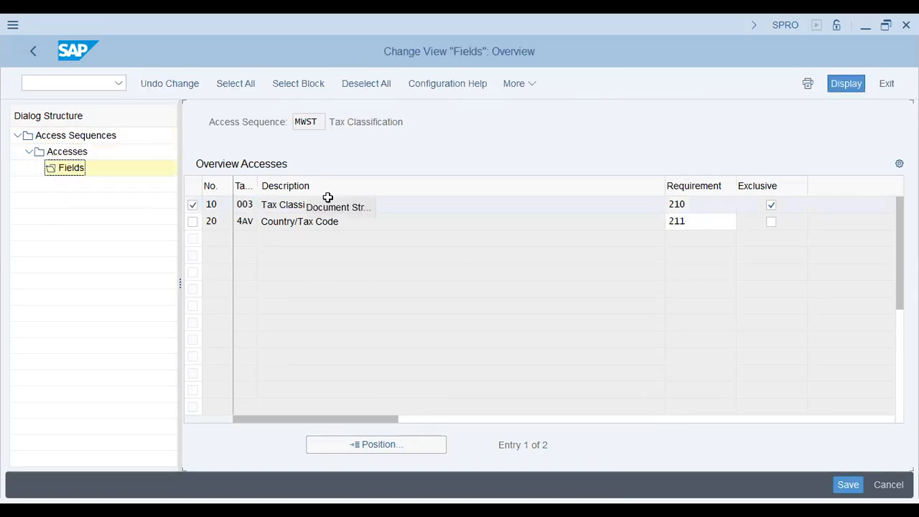
- Return to the access sequence list and open the accesses of sequence BRWT, Brazil WHT
{"action": "left_click", "coordinate": [31, 51]}
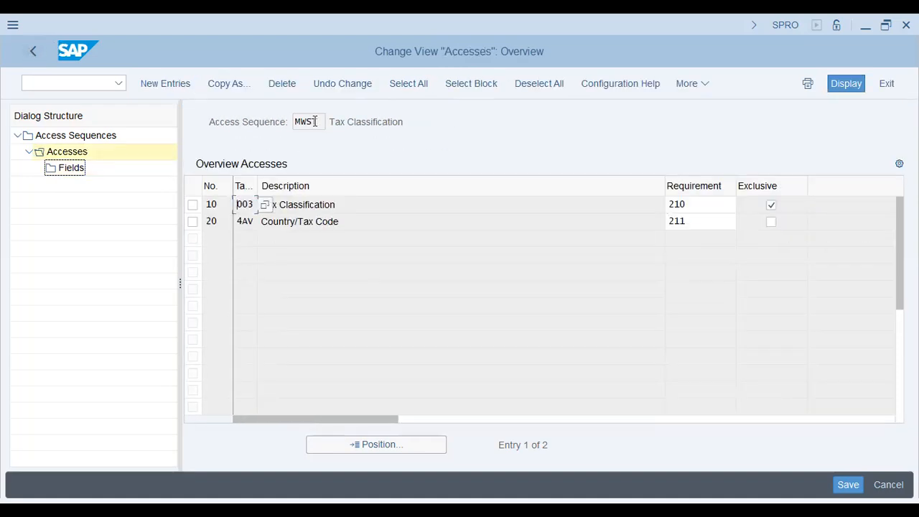
{"action": "left_click", "coordinate": [32, 55]}
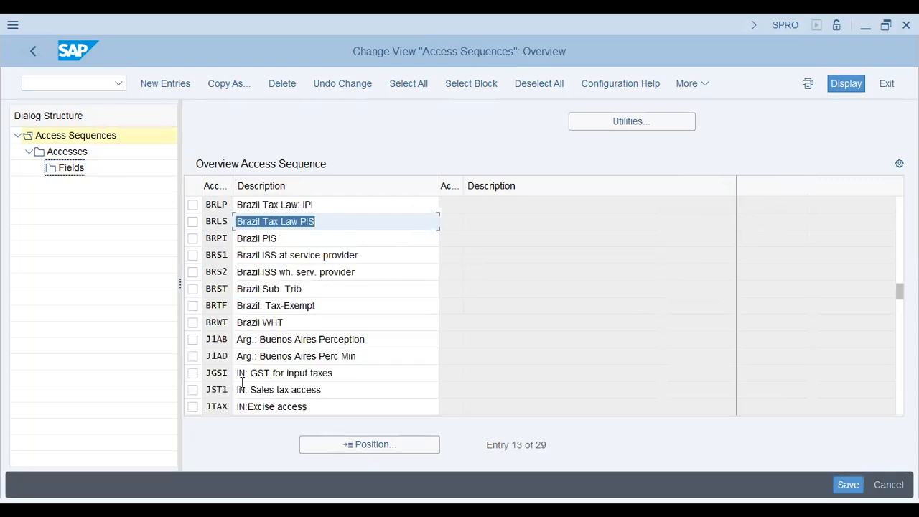
{"action": "left_click", "coordinate": [319, 382]}
{"action": "left_click", "coordinate": [302, 321]}
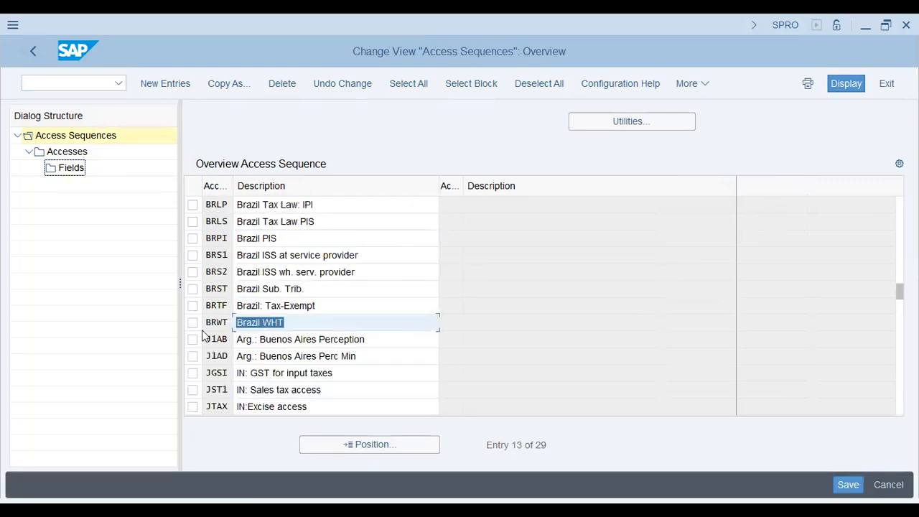
{"action": "left_click", "coordinate": [192, 325]}
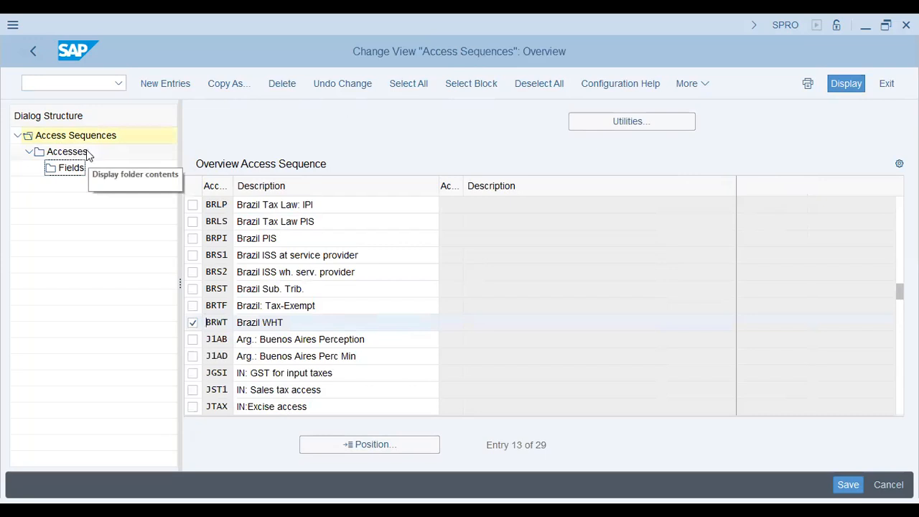
{"action": "left_click", "coordinate": [85, 153]}
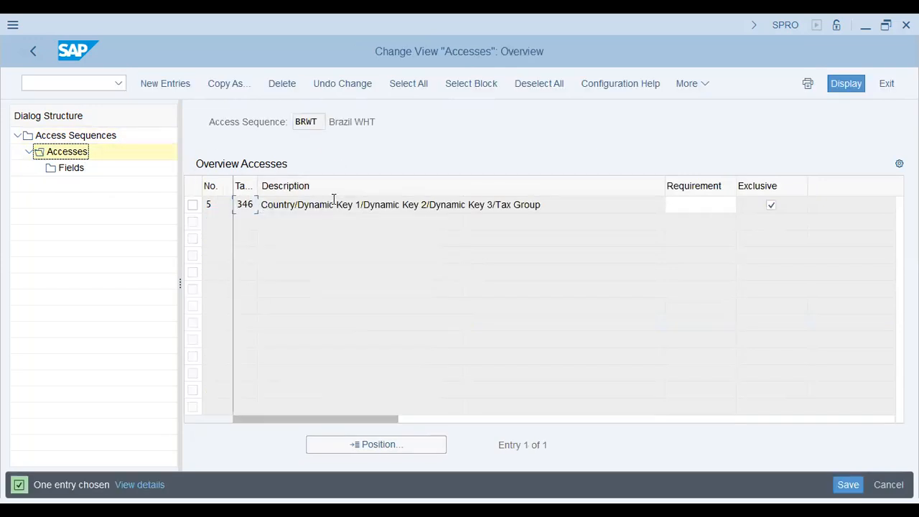
- Select access 5 of sequence BRWT, review its description and open its fields
{"action": "left_click", "coordinate": [193, 205]}
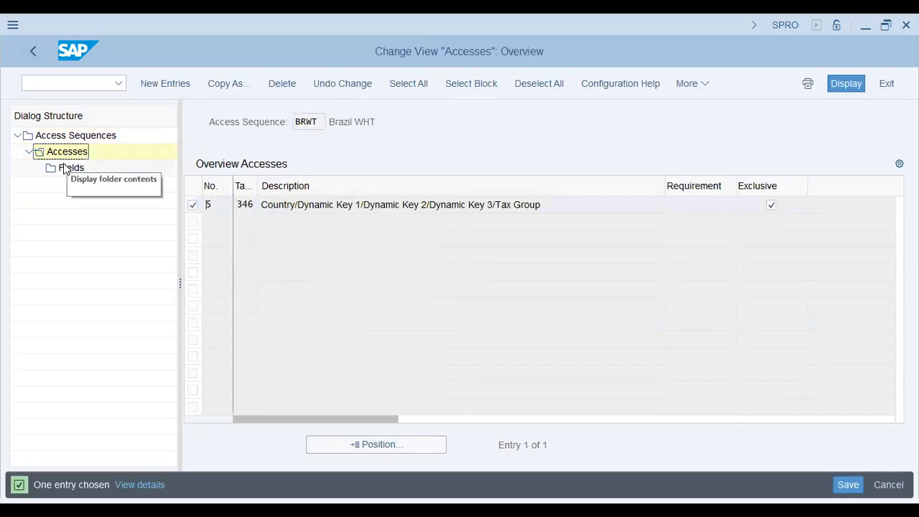
{"action": "left_click", "coordinate": [287, 205]}
{"action": "left_click", "coordinate": [330, 205]}
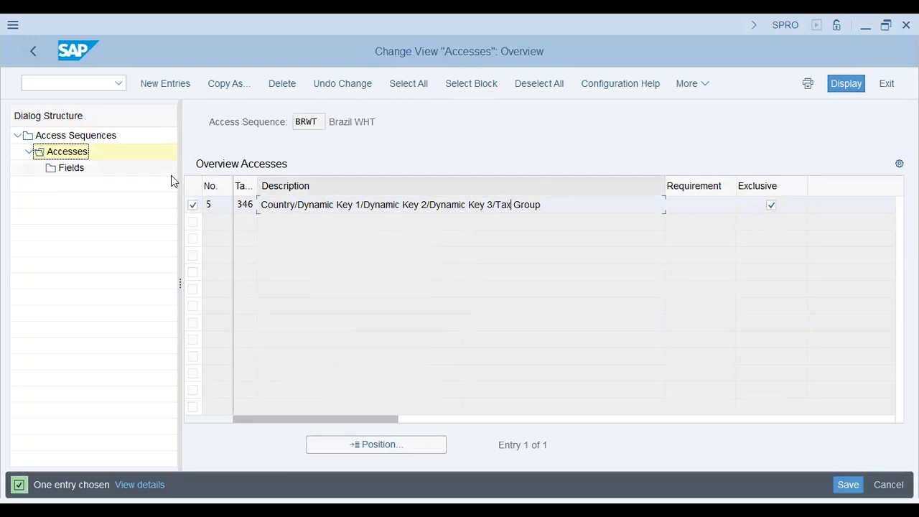
{"action": "double_click", "coordinate": [72, 168]}
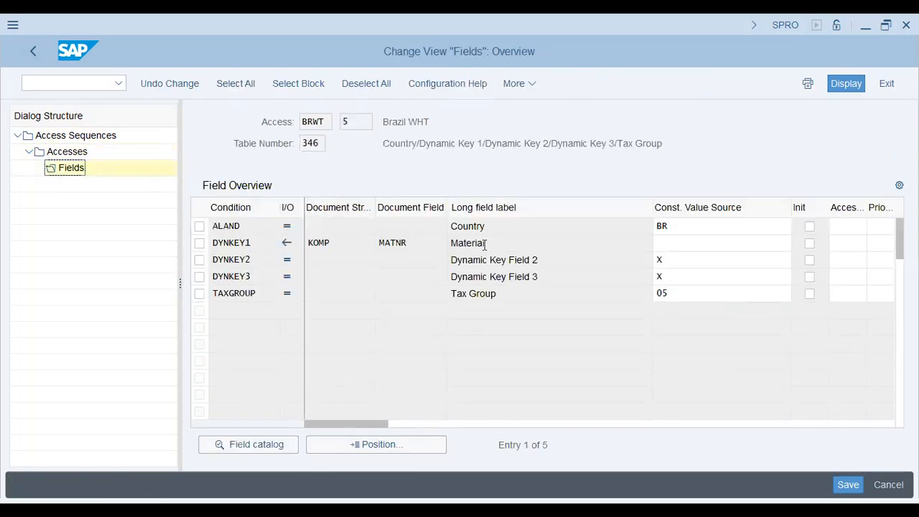
- Examine the constant value sources of the country, material, dynamic key and tax group fields in BRWT access 5
{"action": "key", "text": "Down"}
{"action": "key", "text": "Down"}
{"action": "key", "text": "Up"}
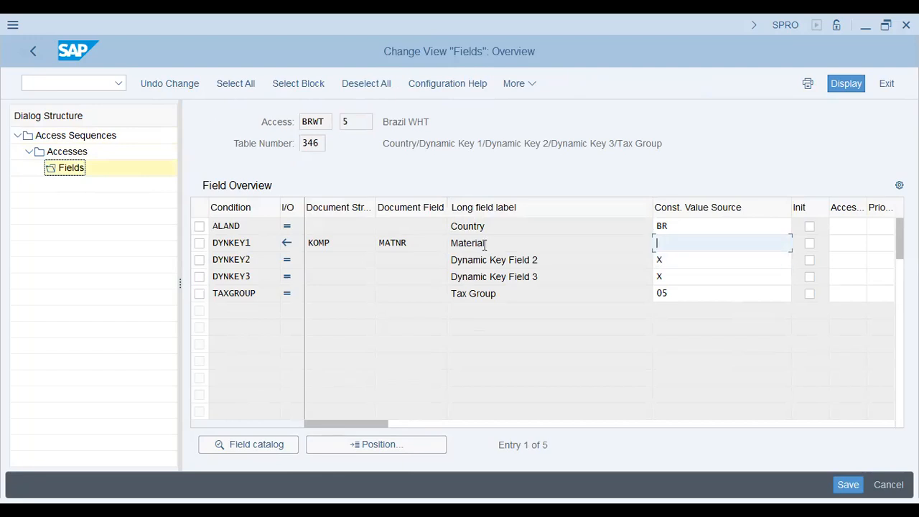
{"action": "key", "text": "Down"}
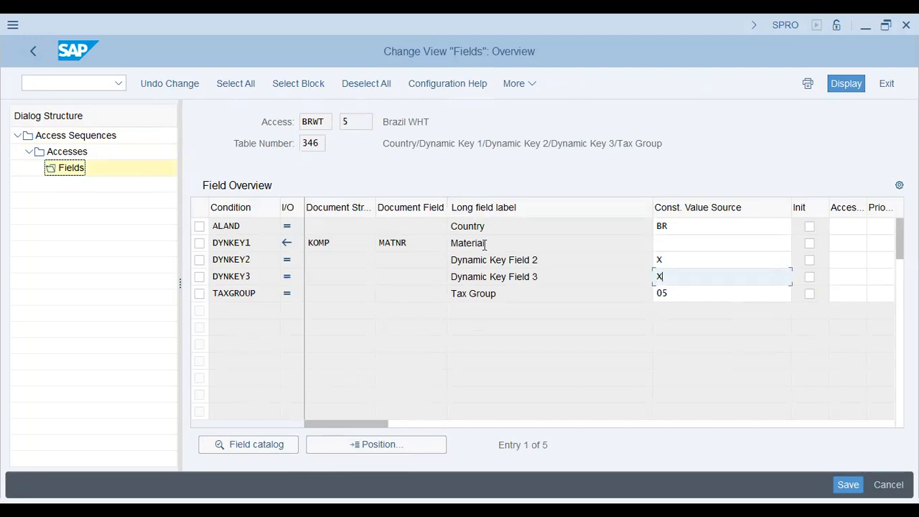
{"action": "key", "text": "Down"}
{"action": "key", "text": "Down"}
{"action": "key", "text": "ctrl+a"}
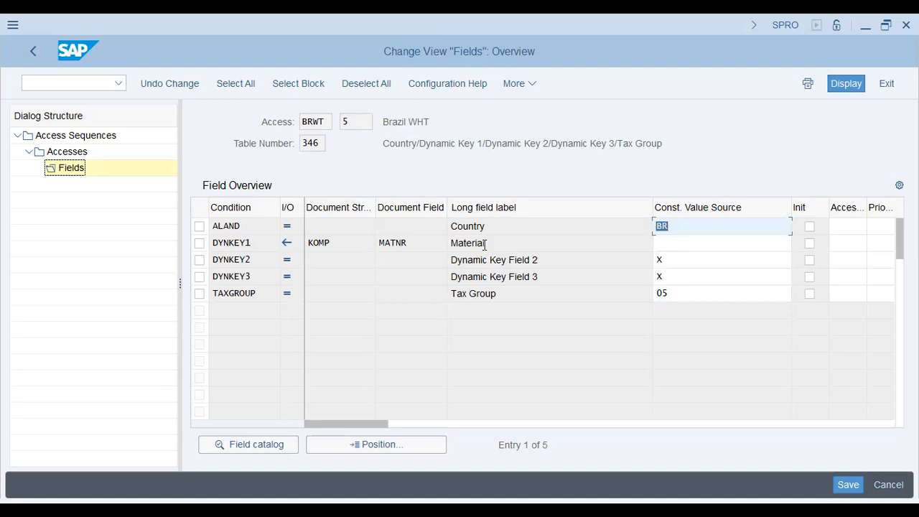
{"action": "key", "text": "Down"}
{"action": "key", "text": "ctrl+a"}
{"action": "key", "text": "Down"}
{"action": "key", "text": "ctrl+a"}
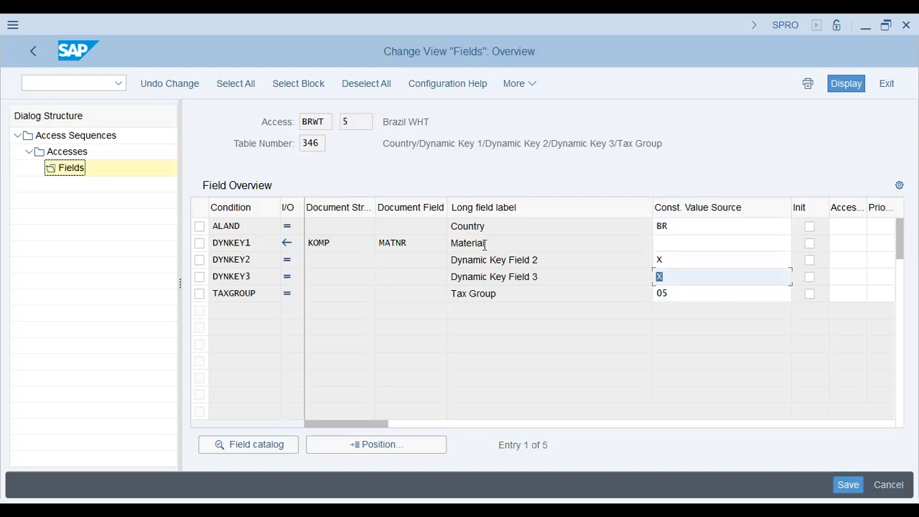
{"action": "key", "text": "Down"}
{"action": "key", "text": "ctrl+a"}
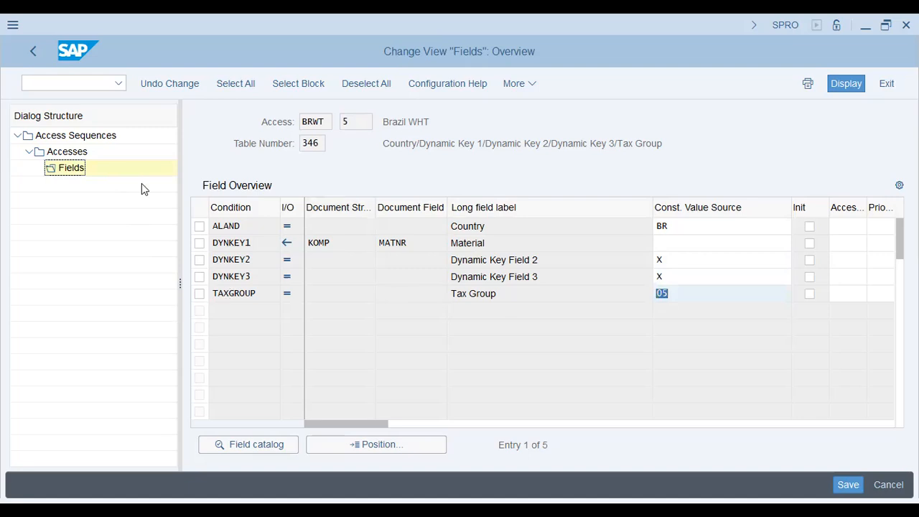
- Go back to the access sequence list and open the accesses of sequence JGSI, IN: GST for input taxes
{"action": "left_click", "coordinate": [34, 51]}
{"action": "left_click", "coordinate": [34, 52]}
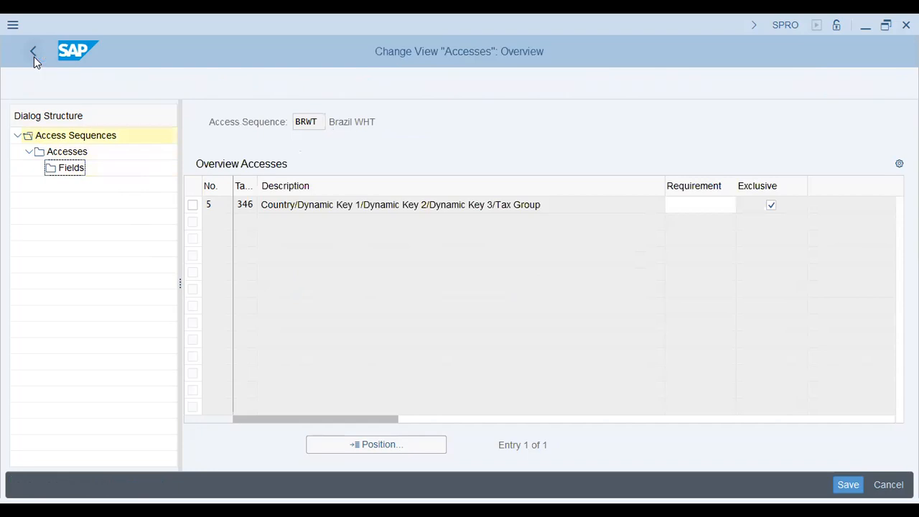
{"action": "left_click", "coordinate": [302, 370]}
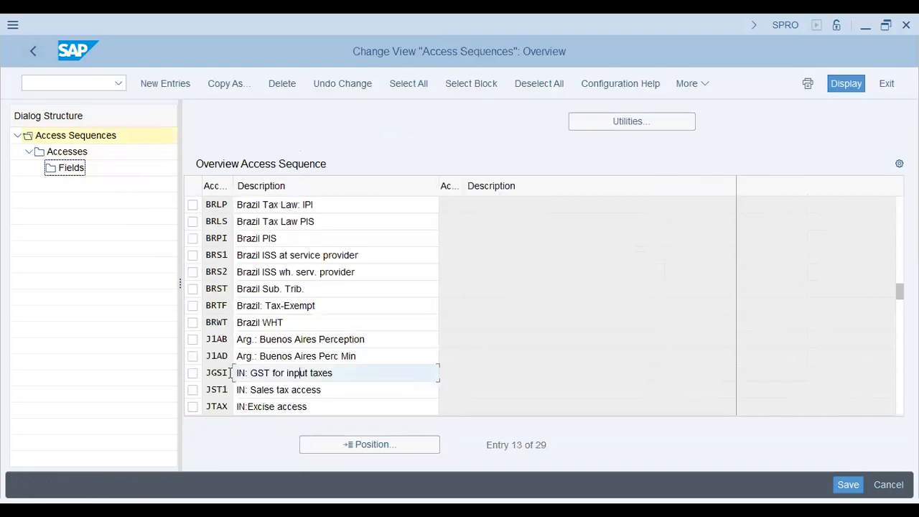
{"action": "left_click", "coordinate": [194, 374]}
{"action": "double_click", "coordinate": [68, 151]}
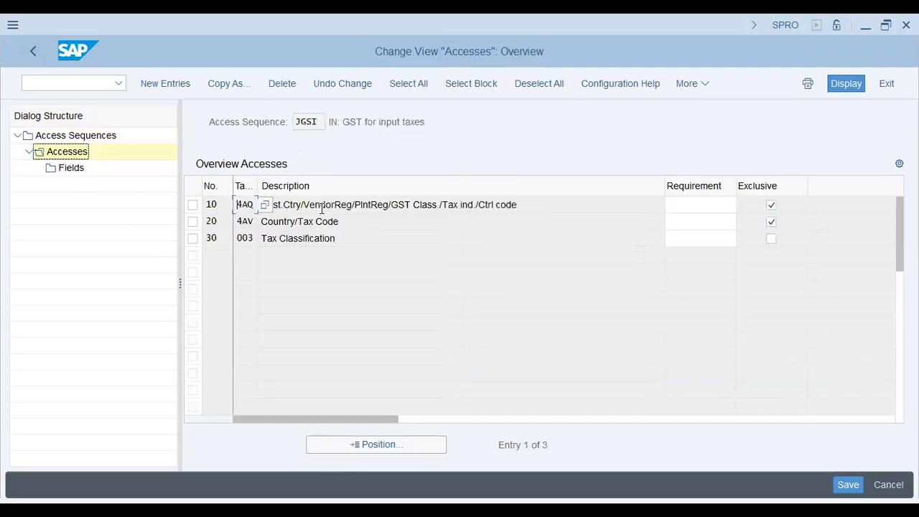
- Examine the descriptions of the three accesses in sequence JGSI, from the destination country combination to Tax Classification
{"action": "left_click_drag", "start_coordinate": [434, 205], "coordinate": [280, 207]}
{"action": "left_click", "coordinate": [291, 205]}
{"action": "left_click_drag", "start_coordinate": [334, 206], "coordinate": [467, 205]}
{"action": "double_click", "coordinate": [506, 205]}
{"action": "left_click", "coordinate": [349, 222]}
{"action": "left_click", "coordinate": [349, 238]}
- Open the fields of access 10 in sequence JGSI and examine the destination country, region, delivering plant region and vendor classification fields
{"action": "left_click", "coordinate": [194, 205]}
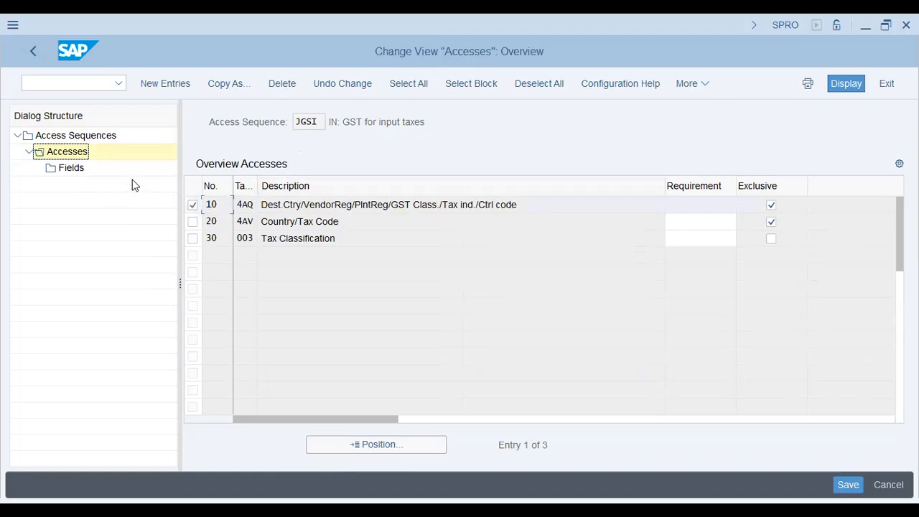
{"action": "left_click", "coordinate": [70, 171]}
{"action": "left_click", "coordinate": [503, 226]}
{"action": "key", "text": "Down"}
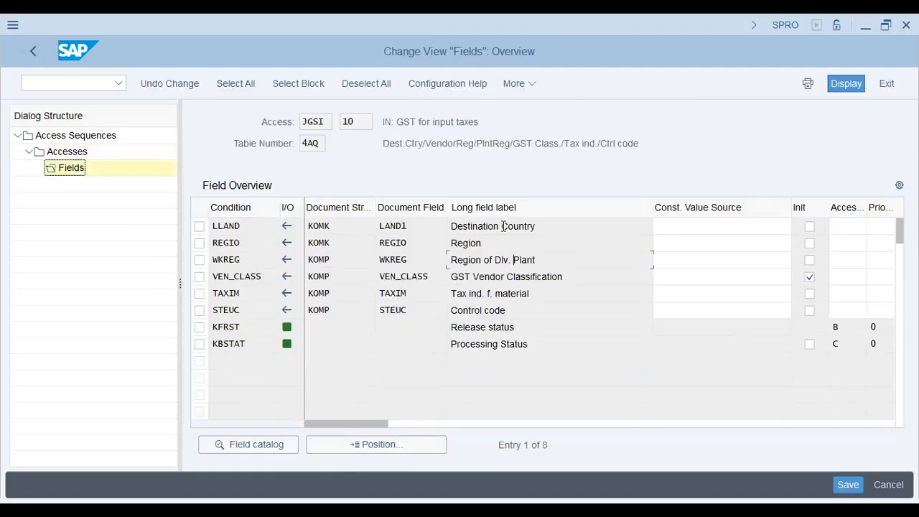
{"action": "left_click", "coordinate": [483, 243]}
{"action": "left_click", "coordinate": [504, 260]}
{"action": "key", "text": "Down"}
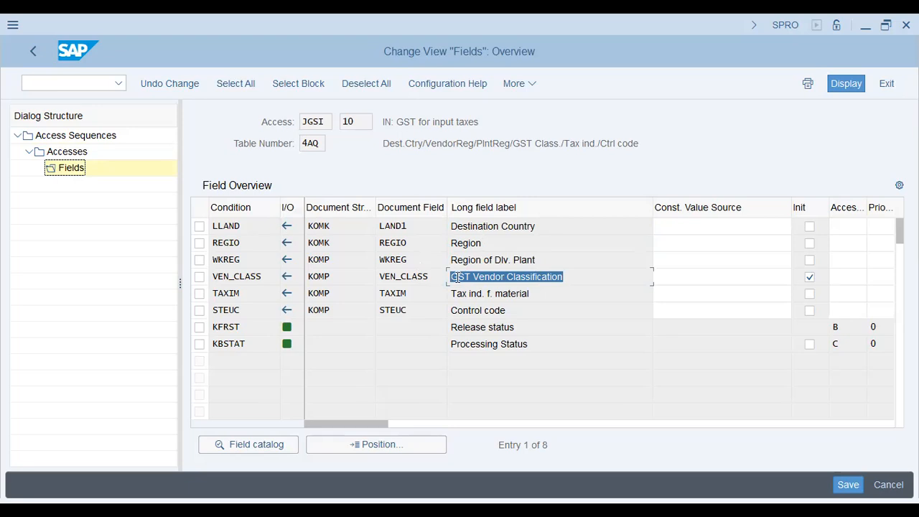
- Open the field help for the Init indicator of the GST Vendor Classification field in JGSI access 10
{"action": "key", "text": "Return"}
{"action": "key", "text": "Down"}
{"action": "key", "text": "Down"}
{"action": "key", "text": "Down"}
{"action": "key", "text": "Down"}
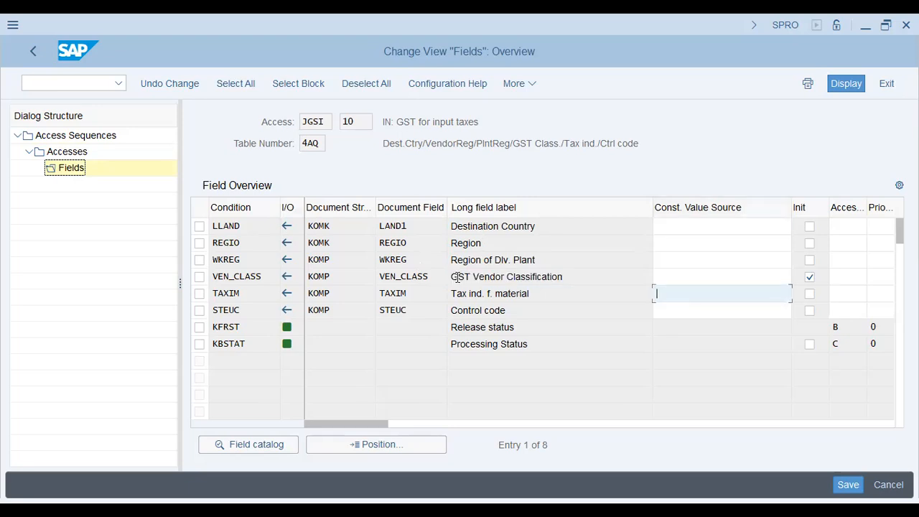
{"action": "key", "text": "Up"}
{"action": "key", "text": "Right"}
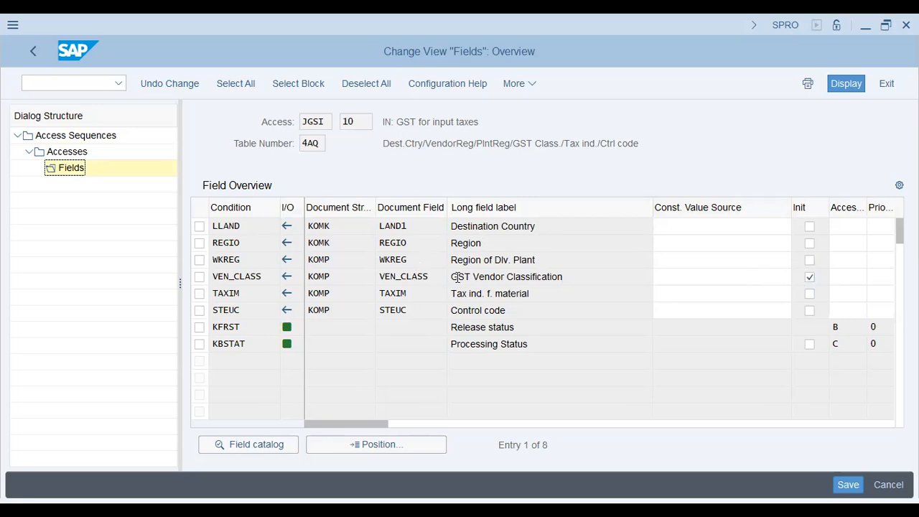
{"action": "key", "text": "F1"}
- Read how the initial indicator affects pricing and condition records, close the help and review the GST Vendor Classification field again
{"action": "left_click_drag", "start_coordinate": [452, 113], "coordinate": [480, 113]}
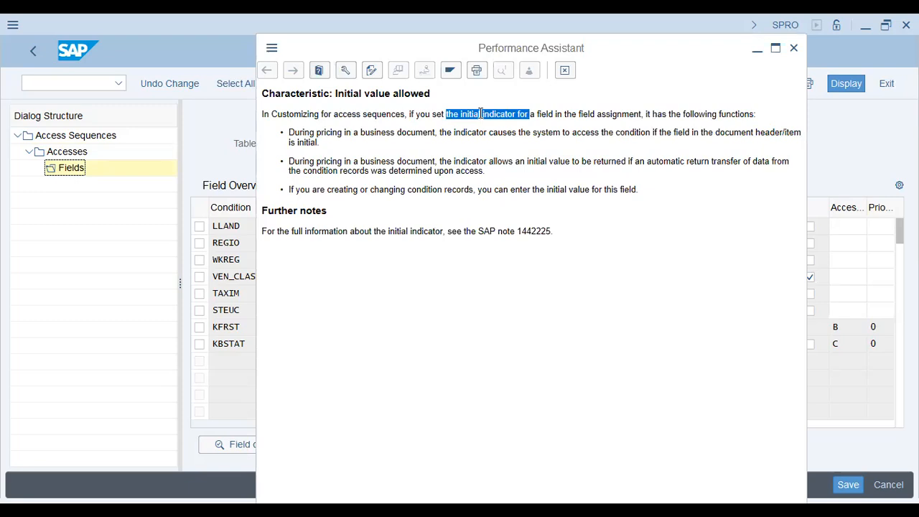
{"action": "left_click", "coordinate": [481, 113]}
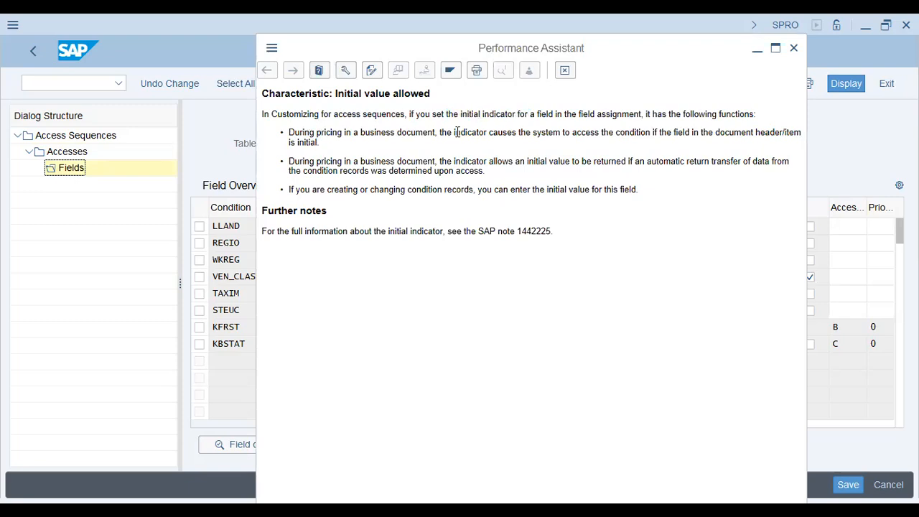
{"action": "left_click_drag", "start_coordinate": [616, 133], "coordinate": [716, 133]}
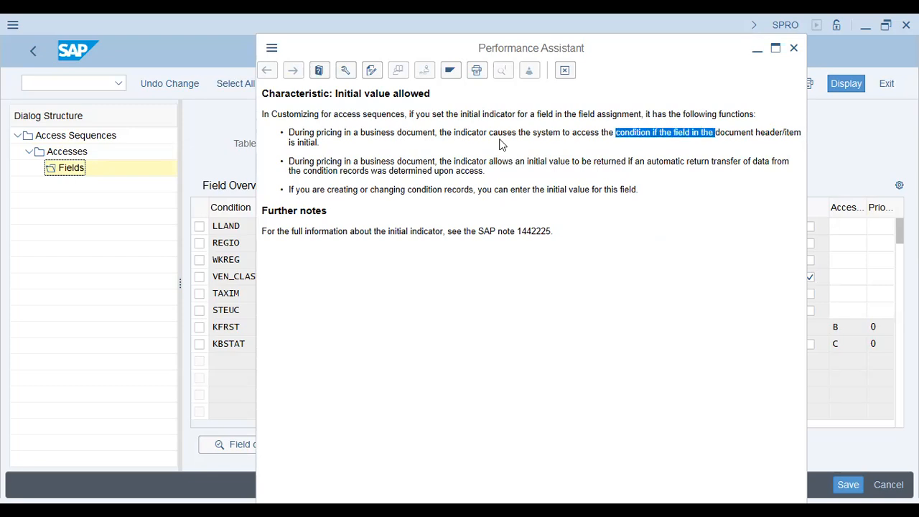
{"action": "left_click", "coordinate": [364, 132]}
{"action": "left_click_drag", "start_coordinate": [292, 161], "coordinate": [501, 160]}
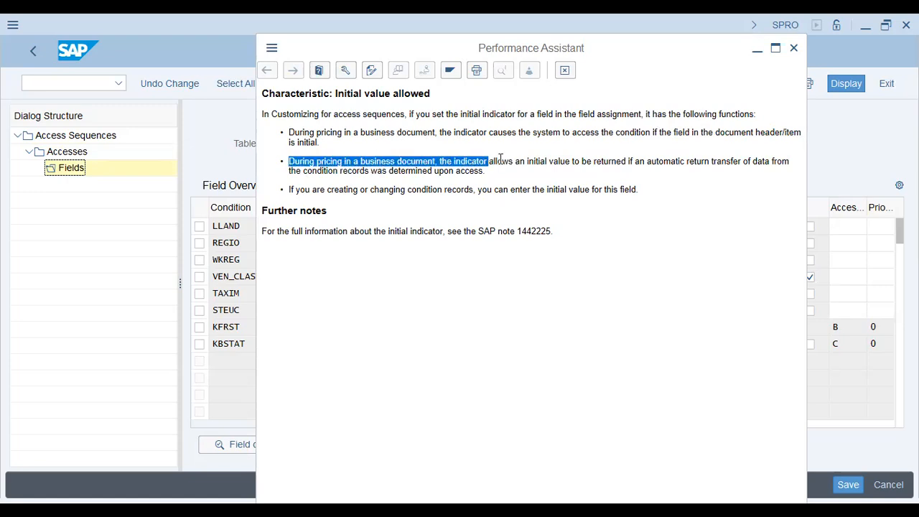
{"action": "left_click", "coordinate": [501, 159]}
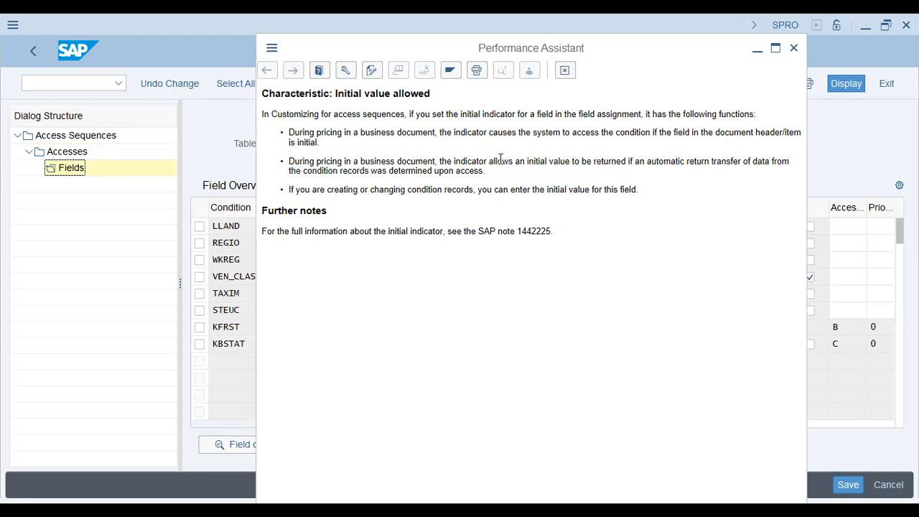
{"action": "left_click_drag", "start_coordinate": [434, 171], "coordinate": [495, 174]}
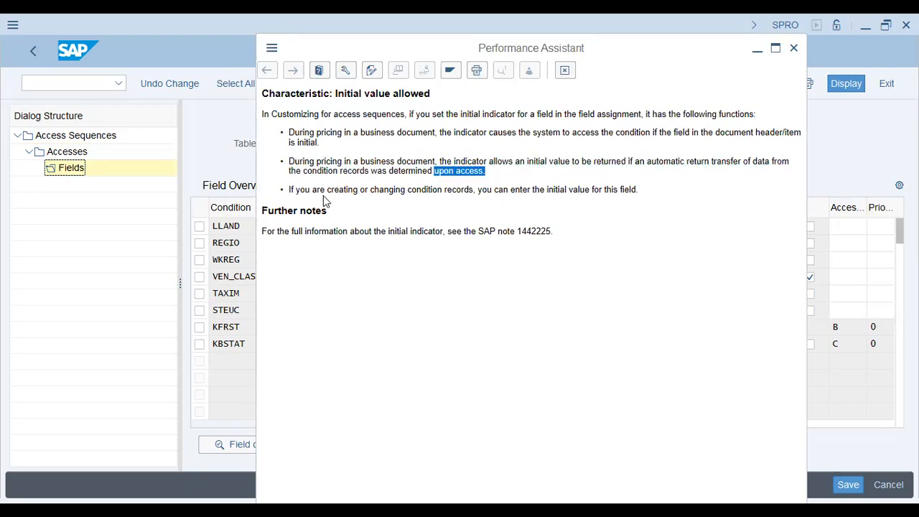
{"action": "left_click_drag", "start_coordinate": [325, 191], "coordinate": [471, 204]}
{"action": "left_click_drag", "start_coordinate": [547, 190], "coordinate": [638, 191]}
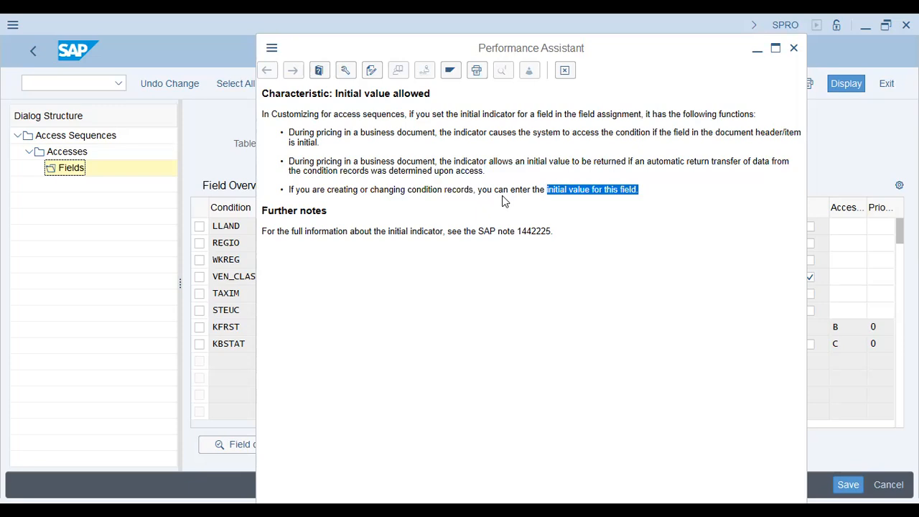
{"action": "left_click", "coordinate": [433, 232]}
{"action": "left_click", "coordinate": [569, 71]}
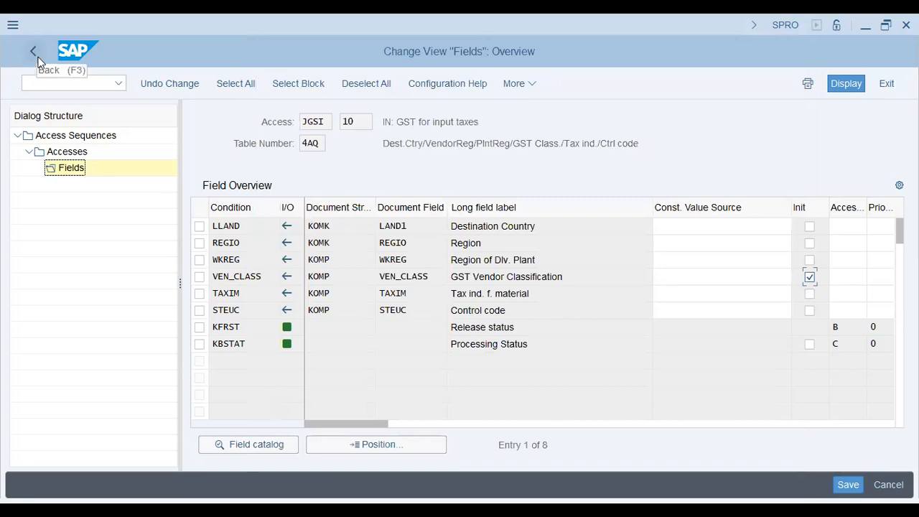
{"action": "left_click_drag", "start_coordinate": [567, 277], "coordinate": [328, 283]}
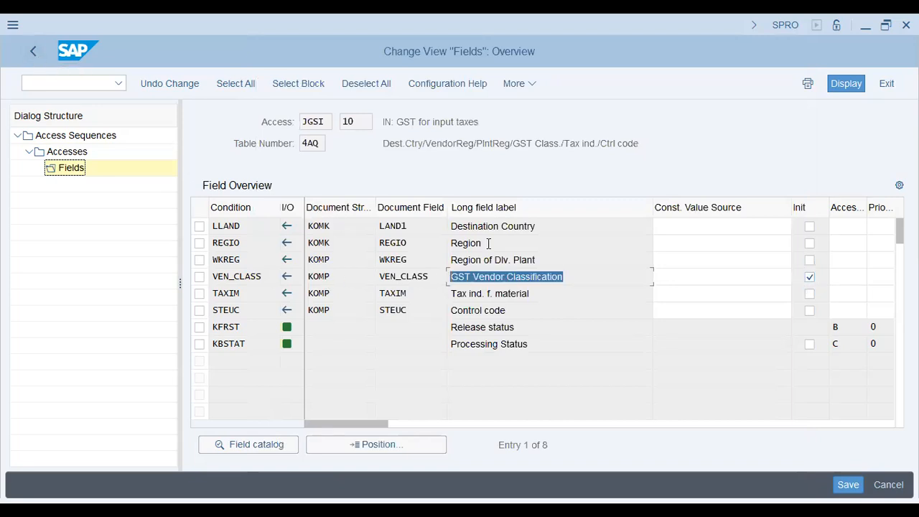
{"action": "left_click", "coordinate": [342, 209]}
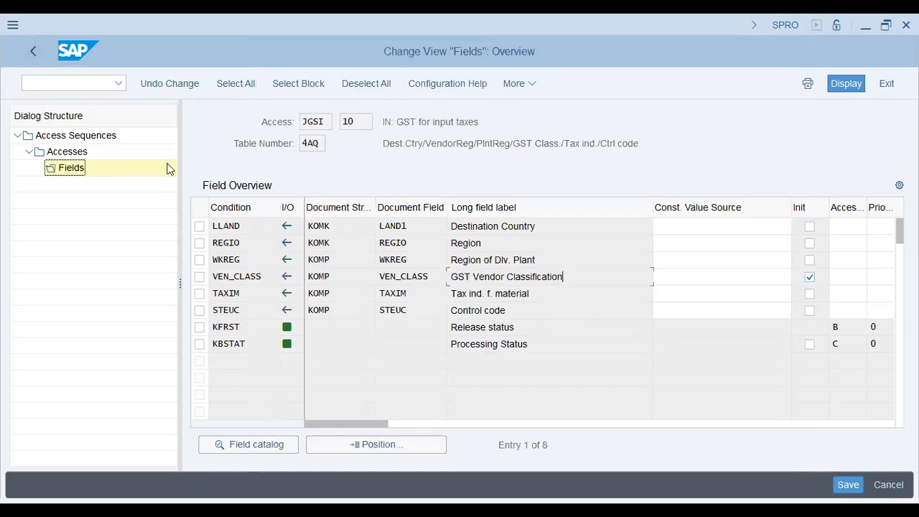
- Leave the access sequences for the Define Condition Types activity and position its overview at condition type MWVI
{"action": "left_click", "coordinate": [31, 47]}
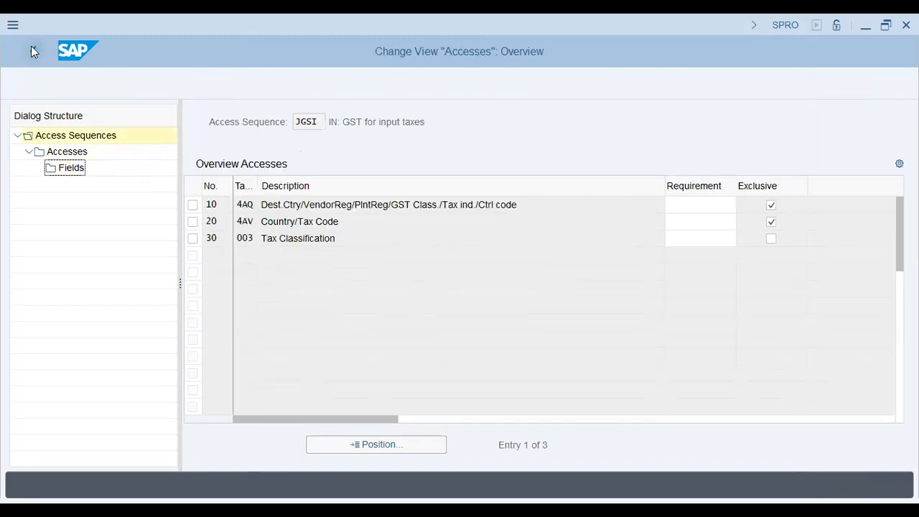
{"action": "left_click", "coordinate": [33, 50]}
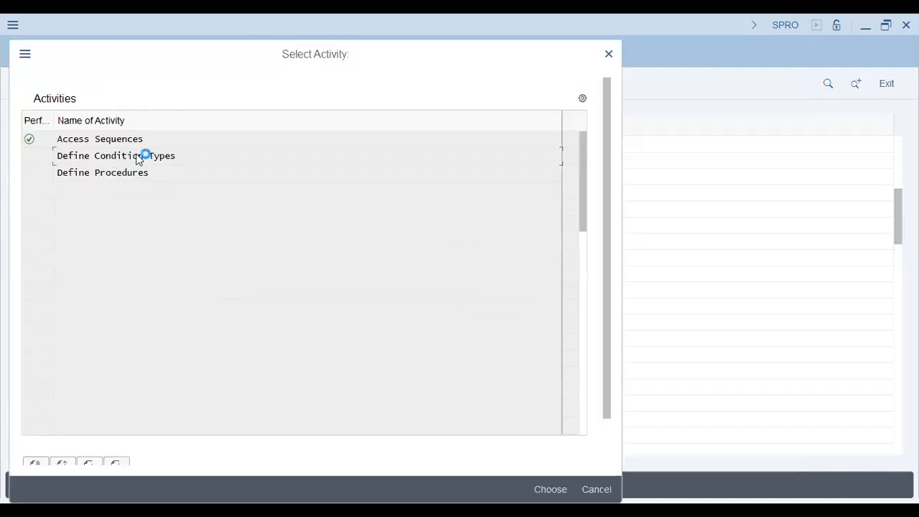
{"action": "double_click", "coordinate": [139, 160]}
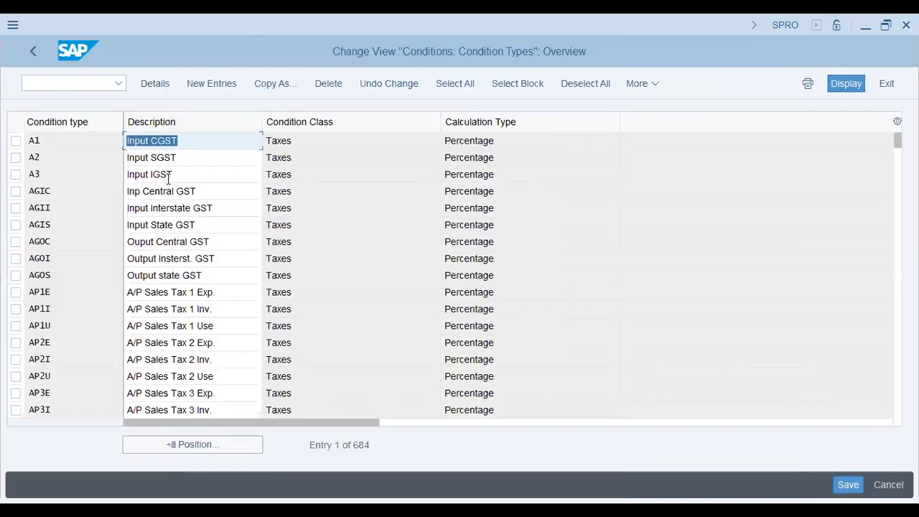
{"action": "left_click", "coordinate": [207, 454]}
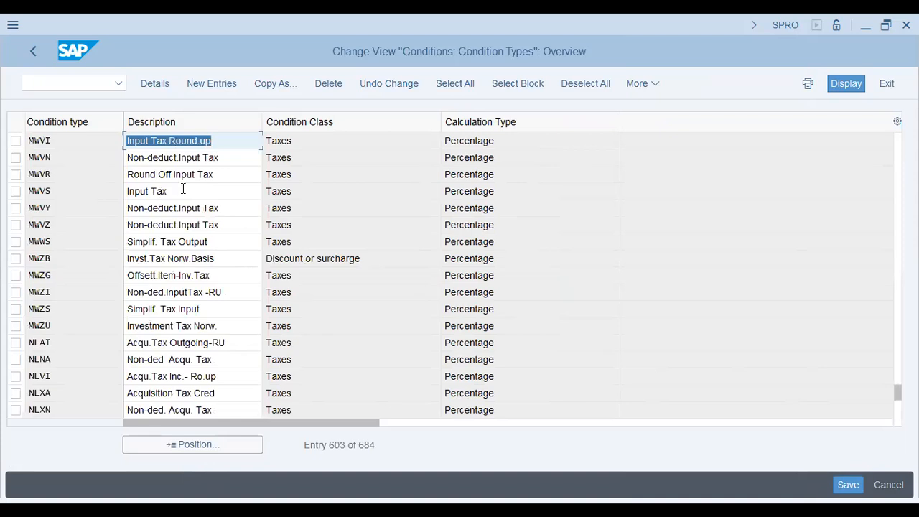
- Find the Input Tax condition type MWVS in the condition types overview and open its details
{"action": "left_click", "coordinate": [183, 189]}
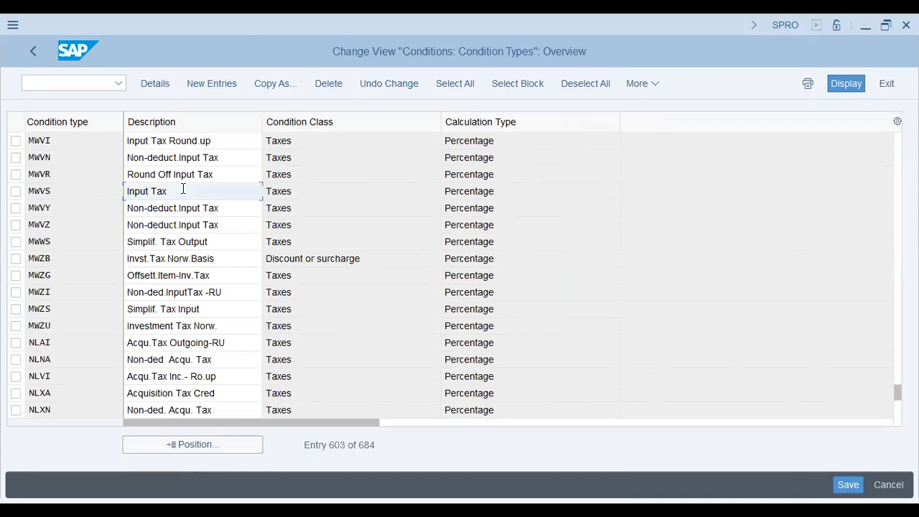
{"action": "left_click", "coordinate": [70, 192]}
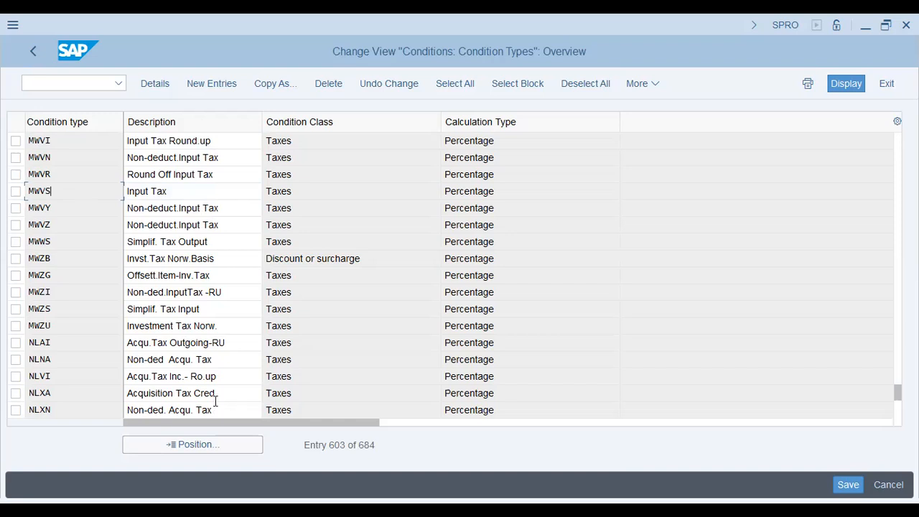
{"action": "left_click", "coordinate": [216, 444]}
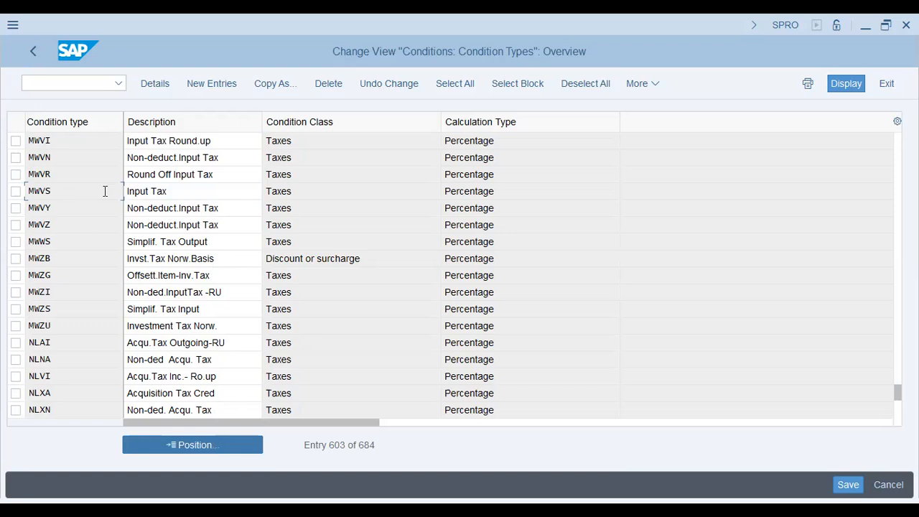
{"action": "scroll", "coordinate": [194, 143], "scroll_direction": "up", "scroll_amount": 4}
{"action": "left_click", "coordinate": [195, 140]}
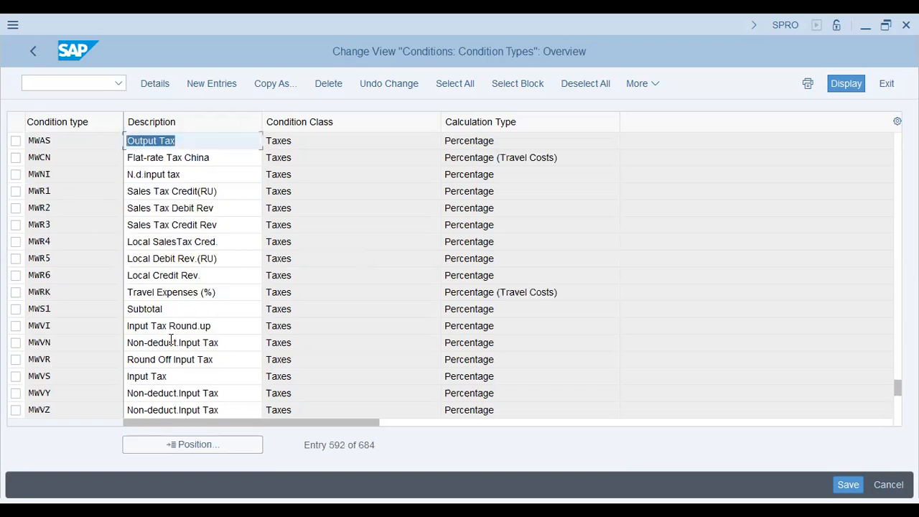
{"action": "left_click", "coordinate": [186, 376]}
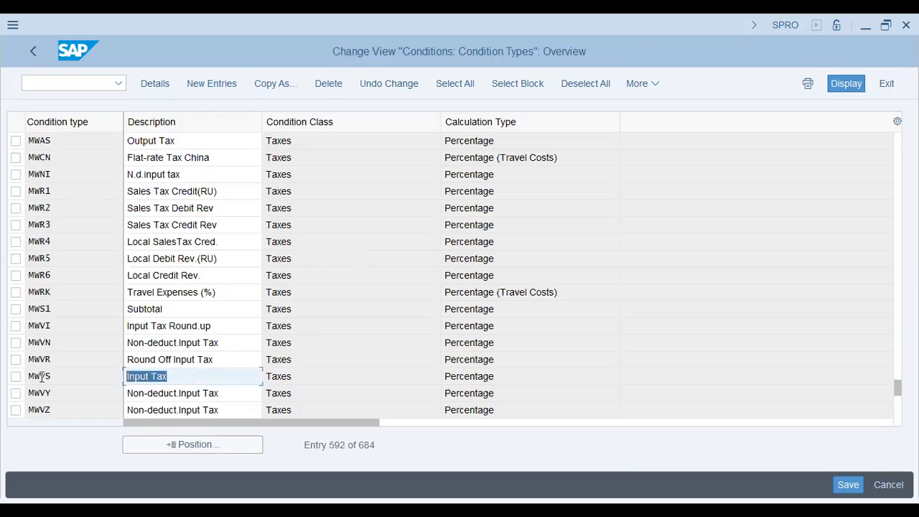
{"action": "double_click", "coordinate": [42, 376]}
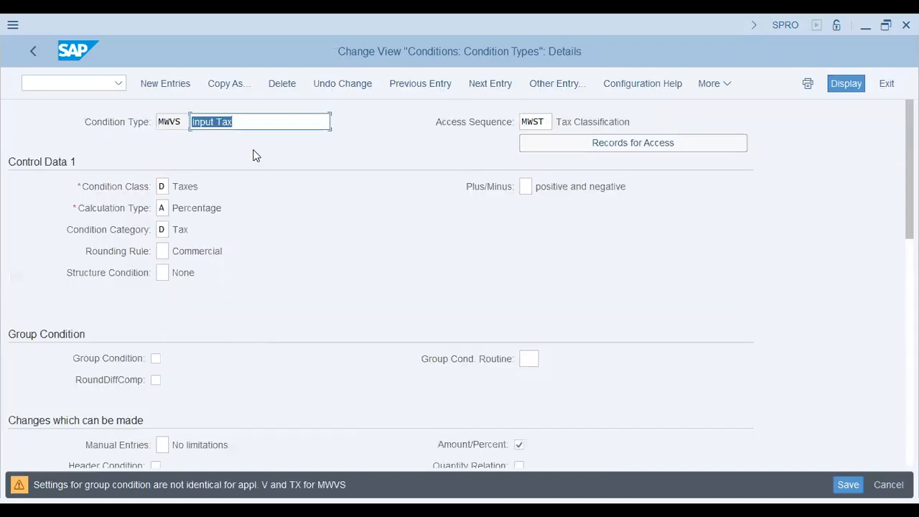
- Review the access sequence and description assigned to condition type MWVS
{"action": "key", "text": "Tab"}
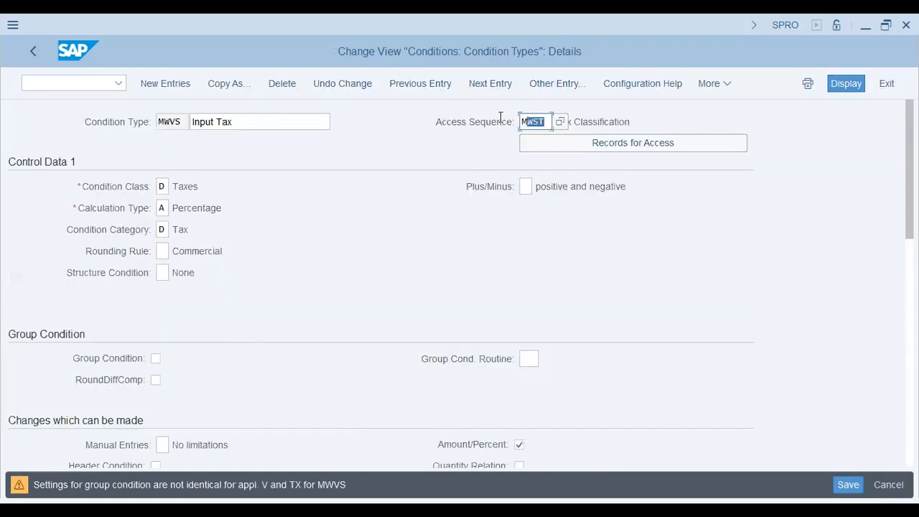
{"action": "key", "text": "Tab"}
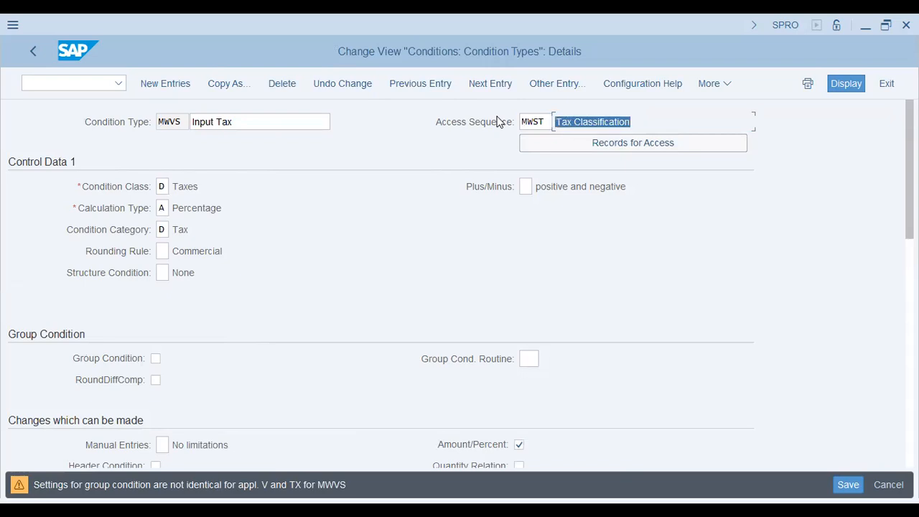
{"action": "left_click_drag", "start_coordinate": [545, 121], "coordinate": [452, 111]}
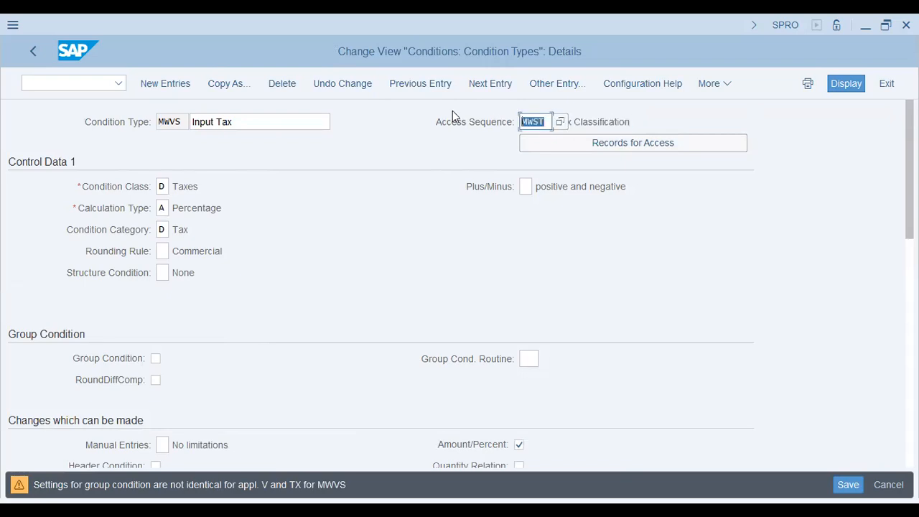
{"action": "left_click", "coordinate": [583, 121]}
{"action": "left_click_drag", "start_coordinate": [252, 121], "coordinate": [147, 148]}
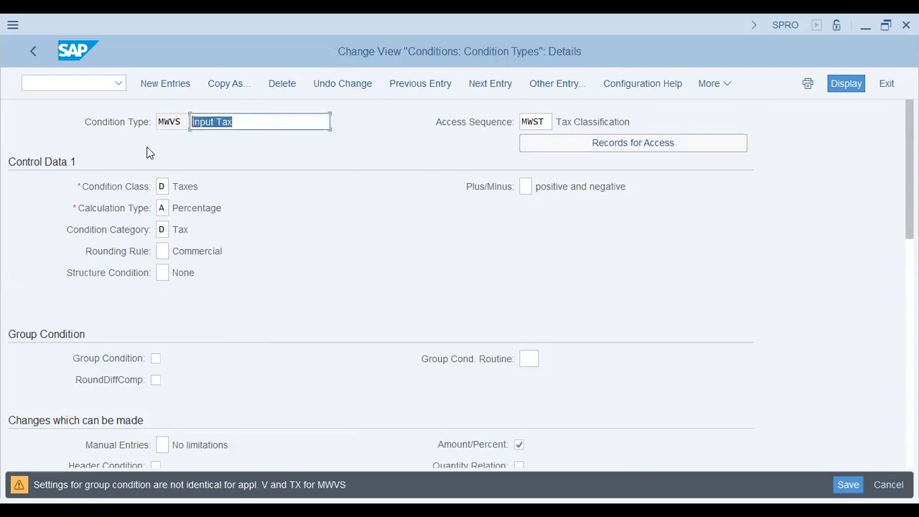
- Examine the condition class, calculation type and condition category in the control data of MWVS
{"action": "left_click", "coordinate": [174, 186]}
{"action": "left_click", "coordinate": [183, 208]}
{"action": "left_click_drag", "start_coordinate": [183, 207], "coordinate": [237, 205]}
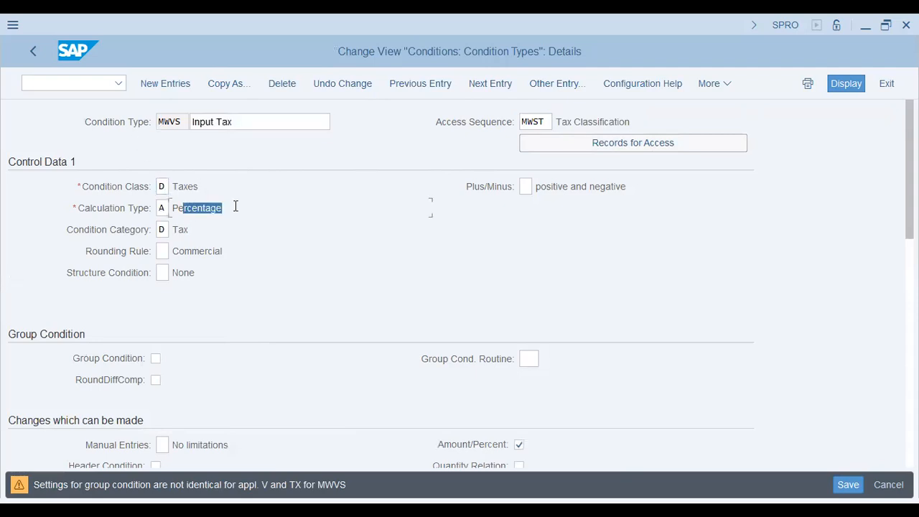
{"action": "left_click_drag", "start_coordinate": [173, 230], "coordinate": [218, 230]}
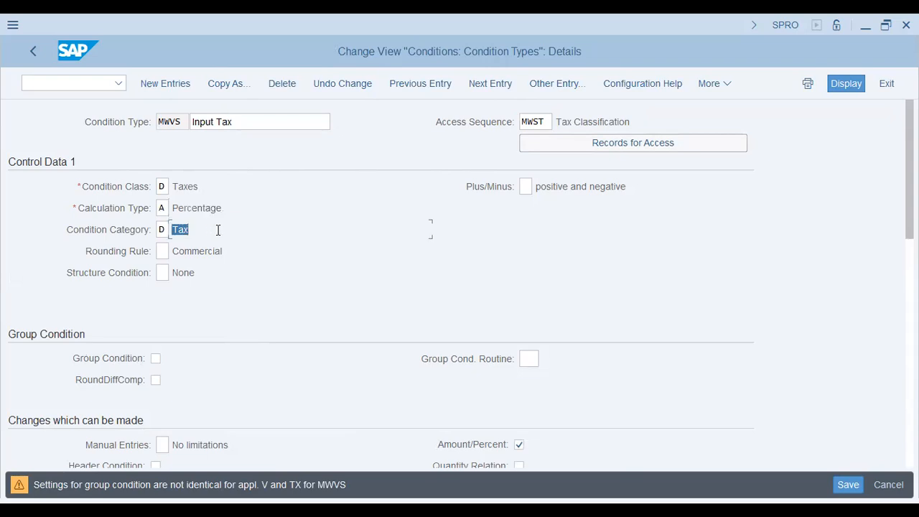
- Open the list of possible condition categories for MWVS, look through the tax jurisdiction entries and close it without choosing one
{"action": "left_click", "coordinate": [158, 230]}
{"action": "left_click", "coordinate": [176, 230]}
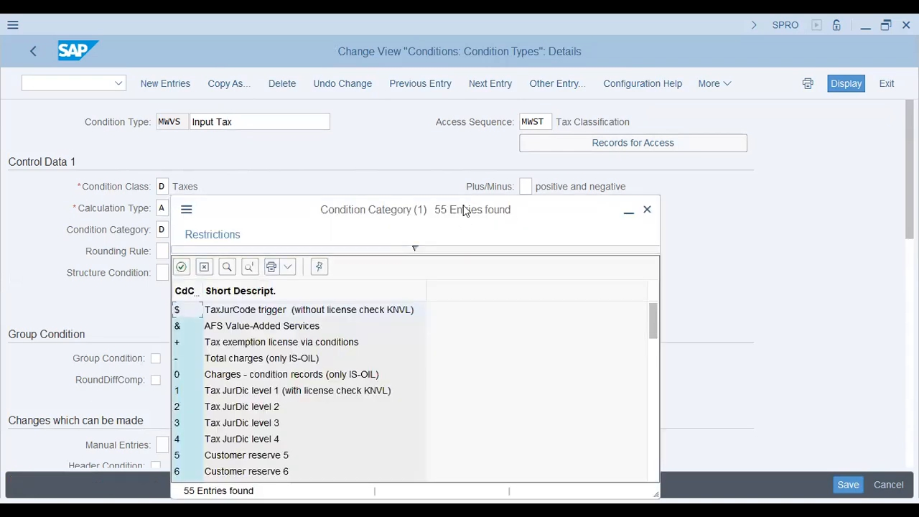
{"action": "left_click_drag", "start_coordinate": [466, 204], "coordinate": [591, 118]}
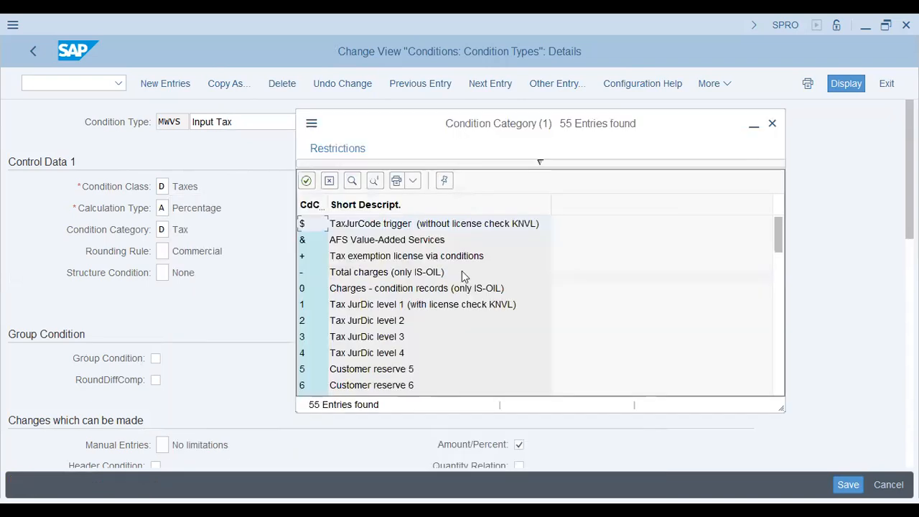
{"action": "left_click", "coordinate": [421, 259]}
{"action": "scroll", "coordinate": [485, 270], "scroll_direction": "down", "scroll_amount": 8}
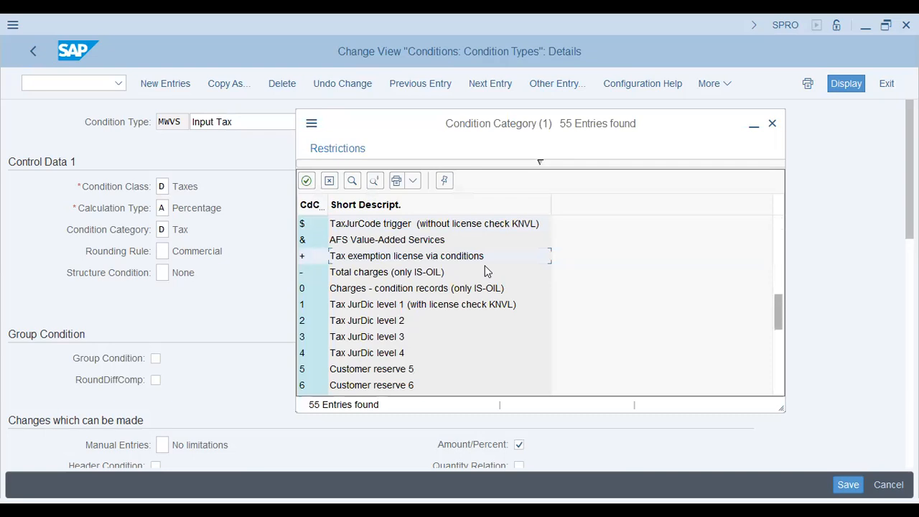
{"action": "left_click", "coordinate": [371, 305]}
{"action": "left_click", "coordinate": [350, 321]}
{"action": "left_click", "coordinate": [359, 353]}
{"action": "left_click", "coordinate": [368, 370]}
{"action": "left_click", "coordinate": [327, 180]}
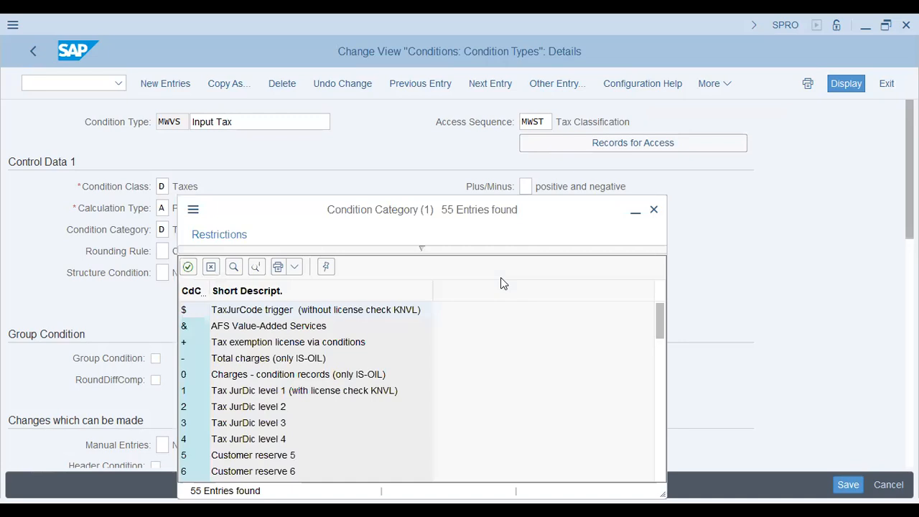
- Review the remaining MWVS settings, including group condition, permitted changes, master data, scales and Control Data 2
{"action": "scroll", "coordinate": [501, 280], "scroll_direction": "down", "scroll_amount": 3}
{"action": "scroll", "coordinate": [501, 281], "scroll_direction": "down", "scroll_amount": 5}
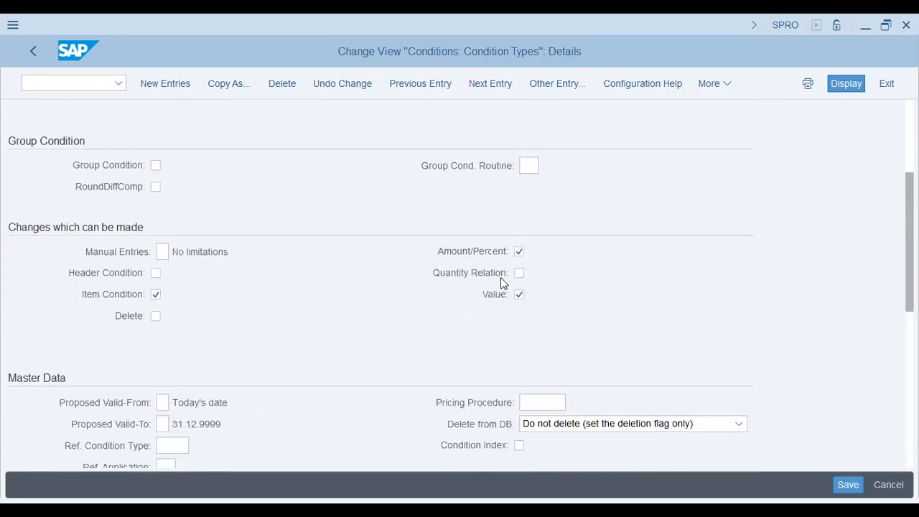
{"action": "scroll", "coordinate": [501, 283], "scroll_direction": "down", "scroll_amount": 5}
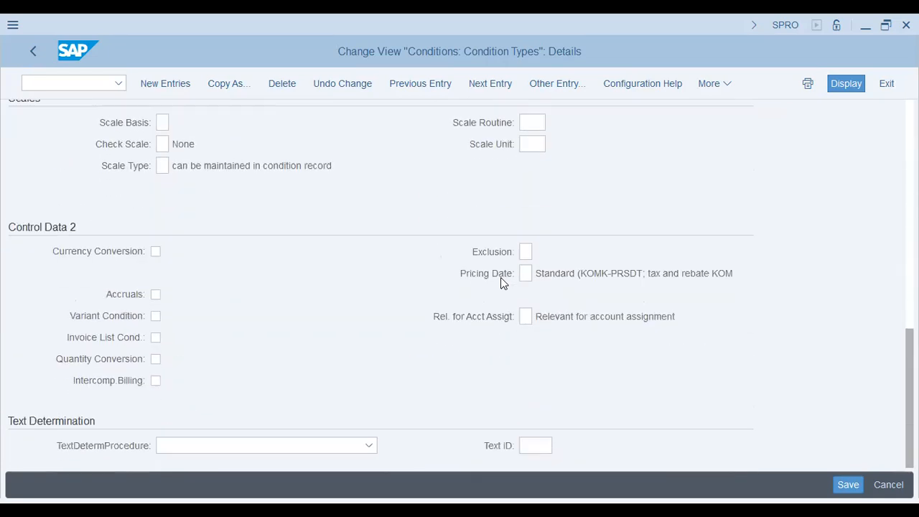
{"action": "scroll", "coordinate": [500, 278], "scroll_direction": "up", "scroll_amount": 13}
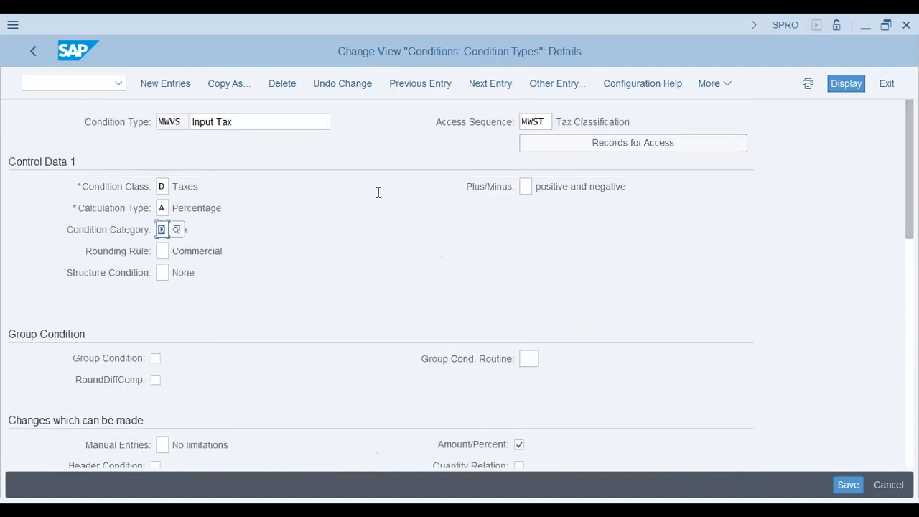
- Return from the MWVS details and leave the condition types for the Define Procedures activity
{"action": "left_click", "coordinate": [33, 52]}
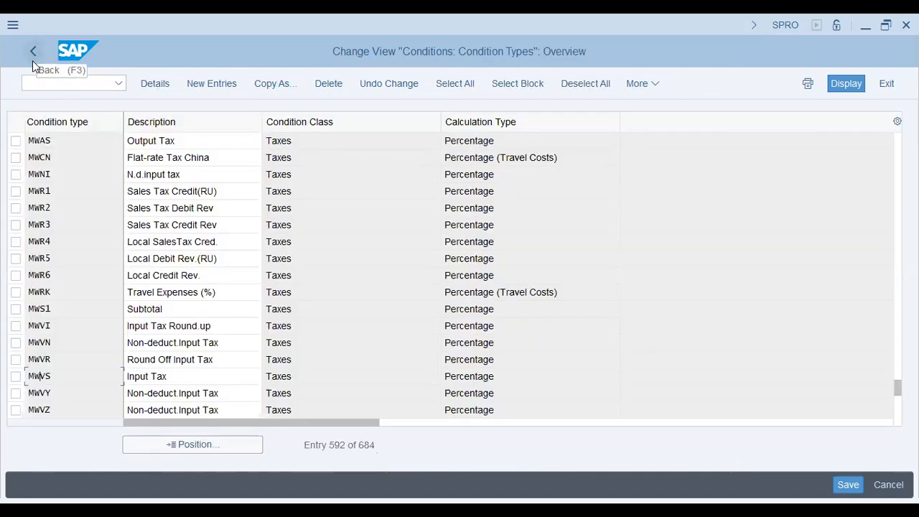
{"action": "left_click_drag", "start_coordinate": [198, 373], "coordinate": [7, 359]}
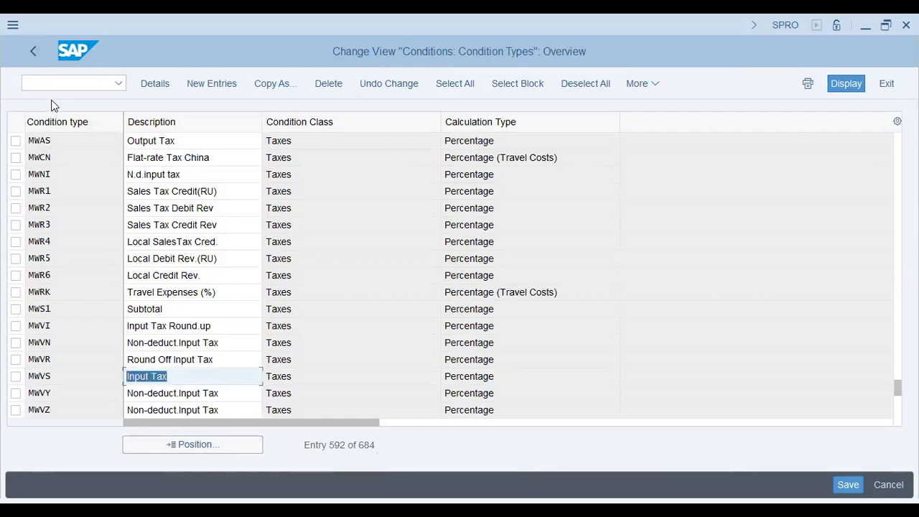
{"action": "left_click", "coordinate": [32, 55]}
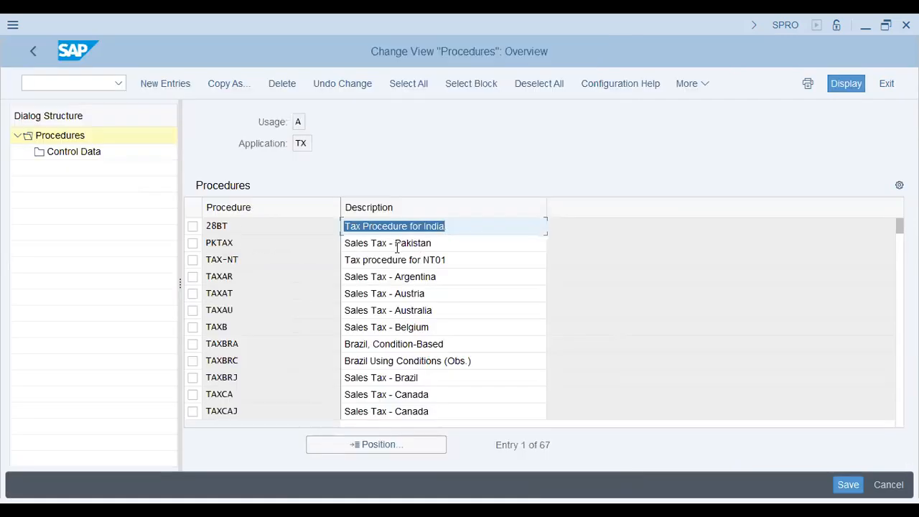
- Select the Sales Tax - Pakistan procedure PKTAX and open its control data
{"action": "left_click", "coordinate": [274, 247]}
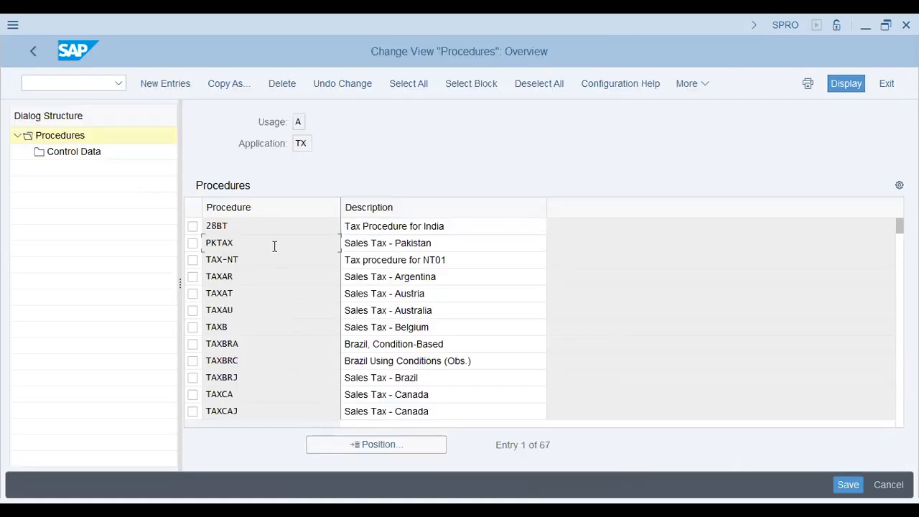
{"action": "left_click", "coordinate": [454, 245]}
{"action": "left_click", "coordinate": [193, 244]}
{"action": "left_click", "coordinate": [66, 153]}
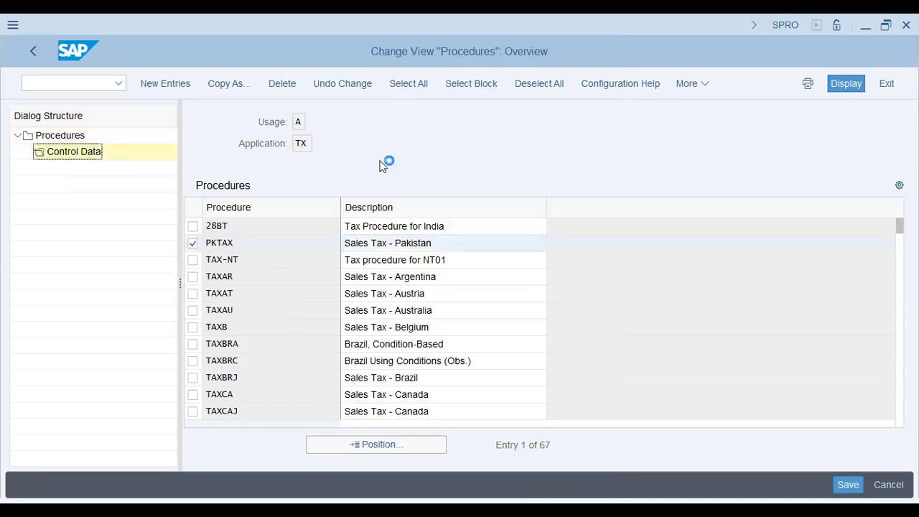
- Examine the base amount, output tax and input tax steps of PKTAX with their condition types and From Step references
{"action": "left_click", "coordinate": [471, 221]}
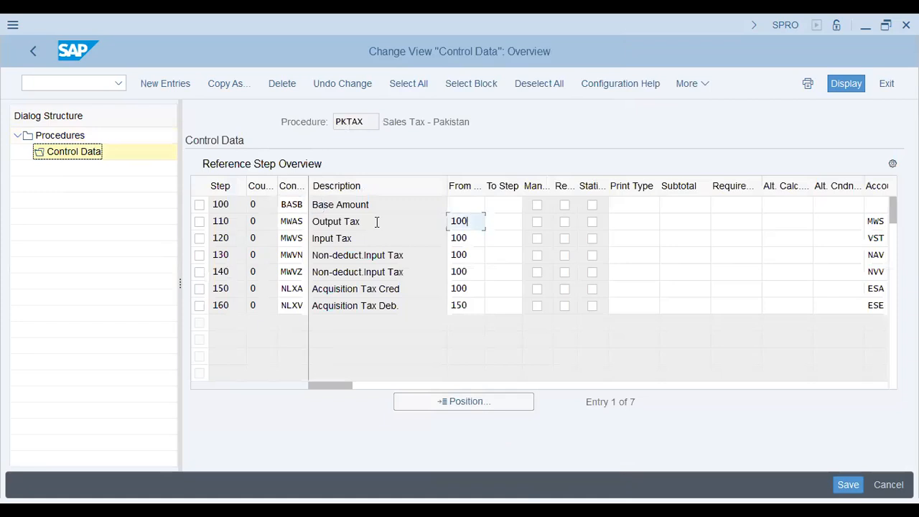
{"action": "left_click", "coordinate": [290, 221]}
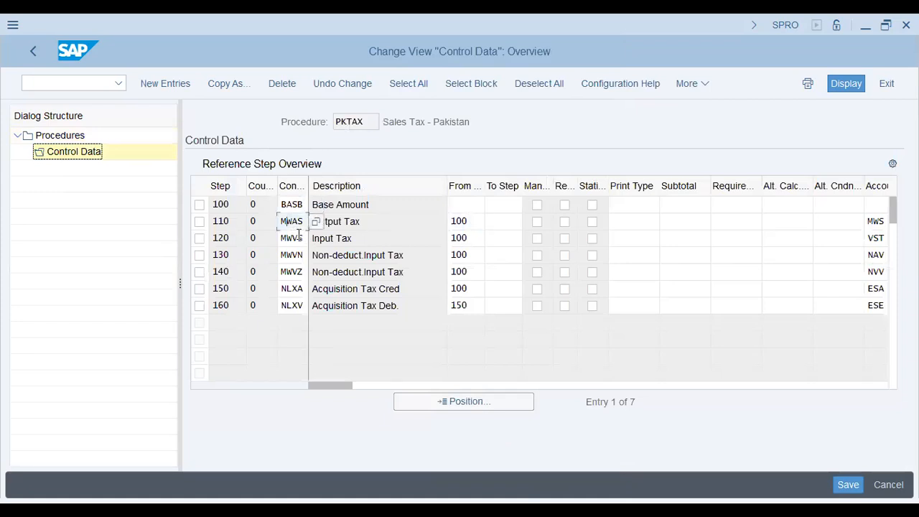
{"action": "left_click", "coordinate": [372, 240]}
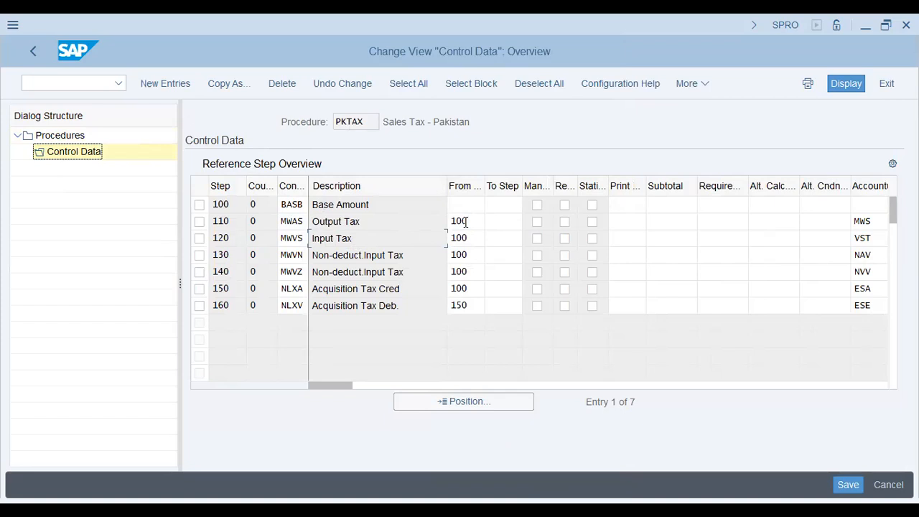
{"action": "left_click", "coordinate": [466, 223]}
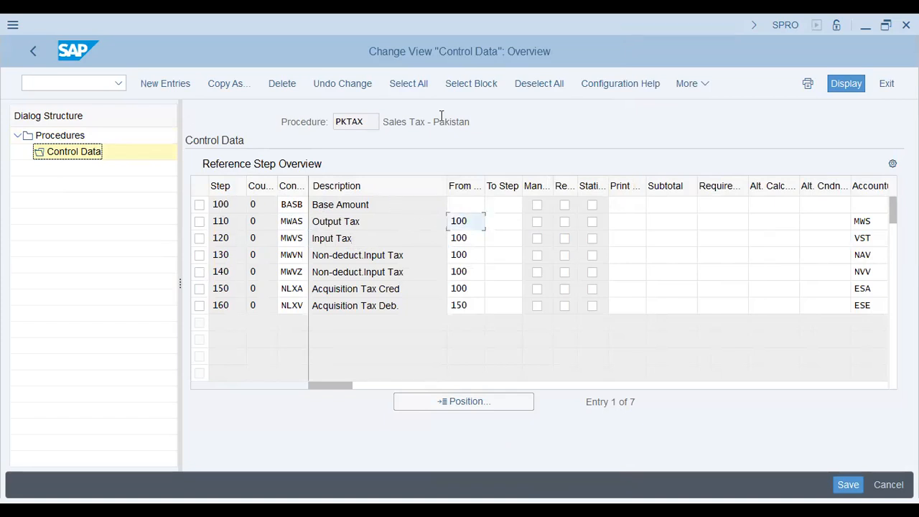
{"action": "double_click", "coordinate": [225, 204]}
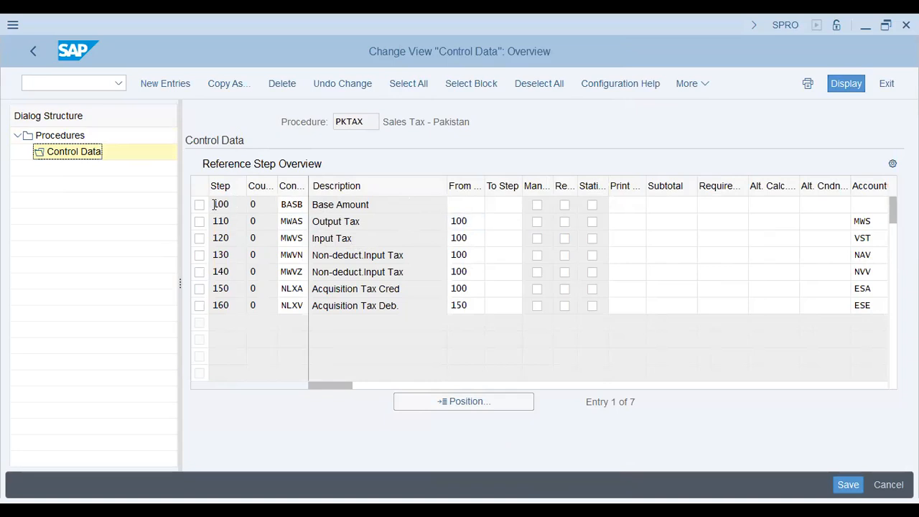
{"action": "double_click", "coordinate": [411, 203]}
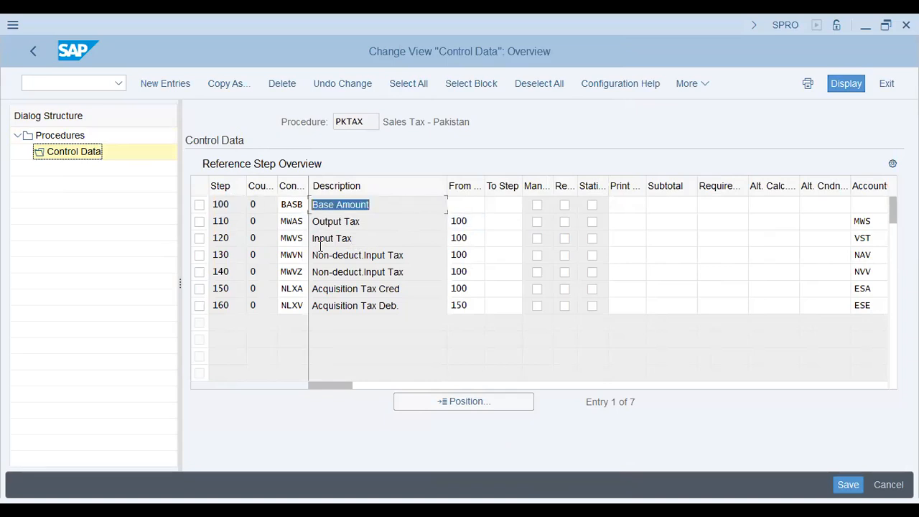
{"action": "double_click", "coordinate": [292, 238]}
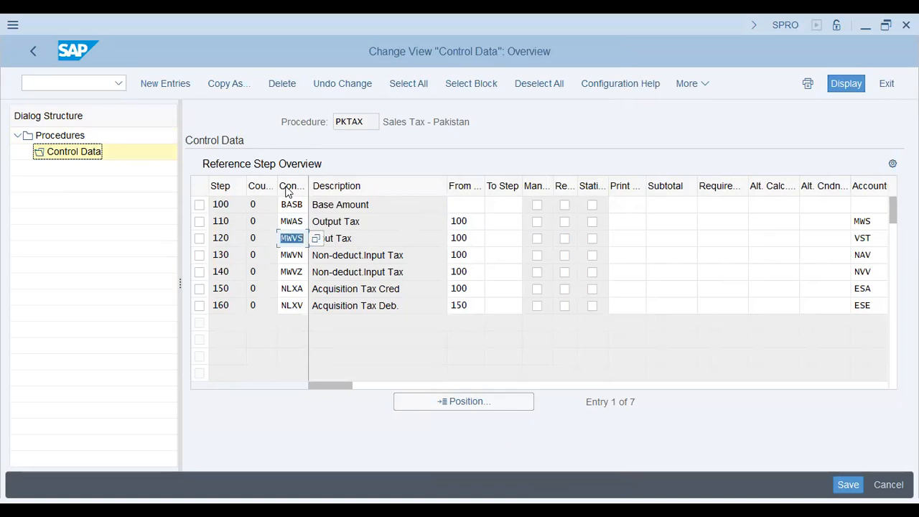
- Check the account key of the MWVS input tax step in PKTAX and return to the activity selection
{"action": "left_click_drag", "start_coordinate": [342, 386], "coordinate": [392, 387]}
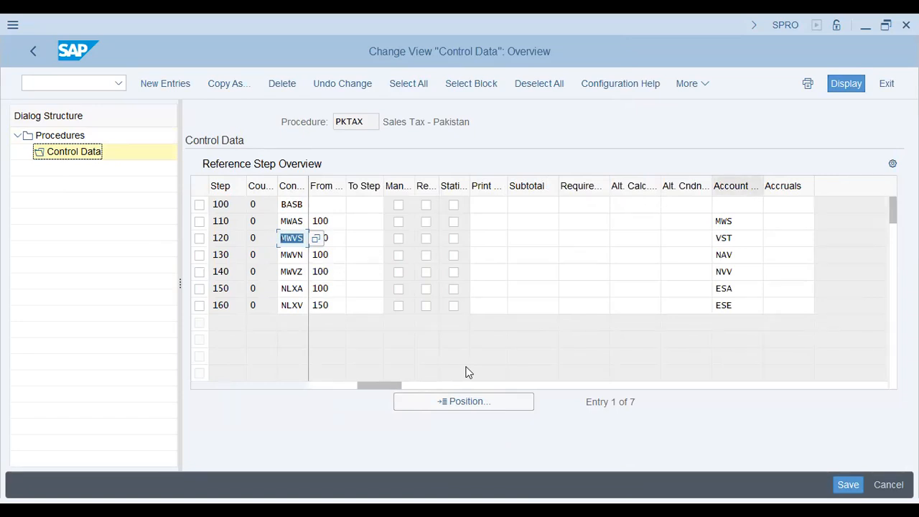
{"action": "double_click", "coordinate": [724, 238]}
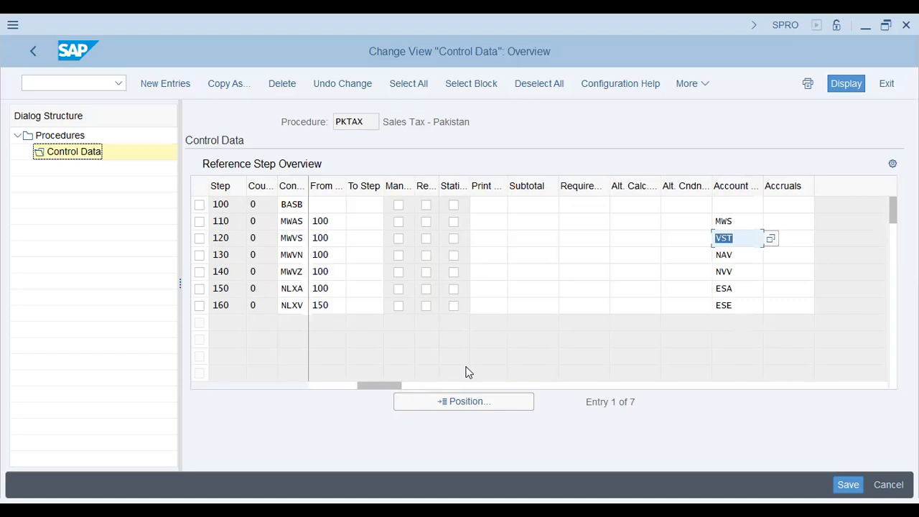
{"action": "key", "text": "Right"}
{"action": "left_click", "coordinate": [31, 50]}
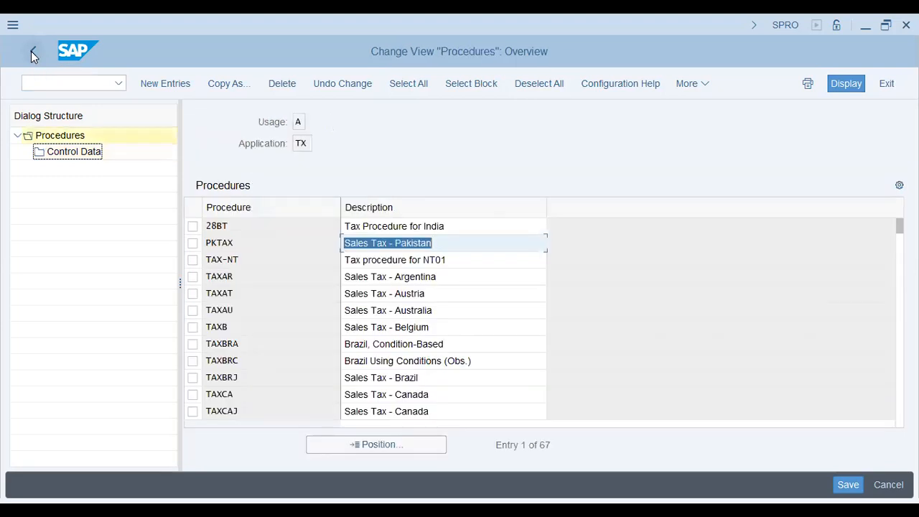
{"action": "left_click", "coordinate": [31, 51]}
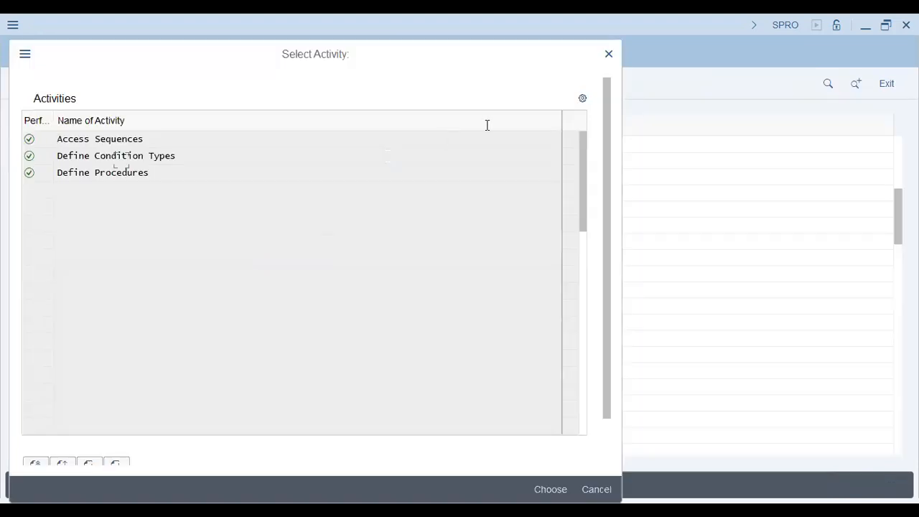
- Check the calculation procedure assigned to Pakistan in Assign Country to Calculation Procedure and return to the IMG structure
{"action": "left_click", "coordinate": [607, 57]}
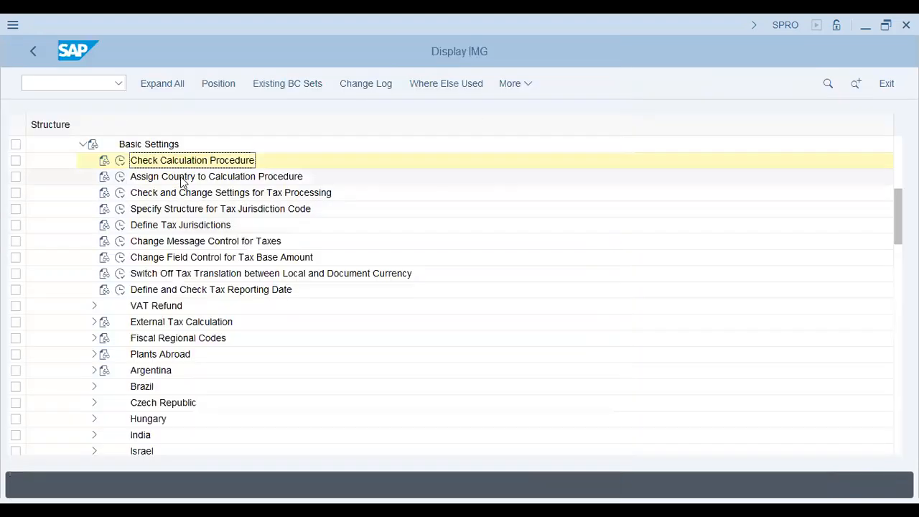
{"action": "left_click", "coordinate": [182, 179]}
{"action": "left_click", "coordinate": [120, 177]}
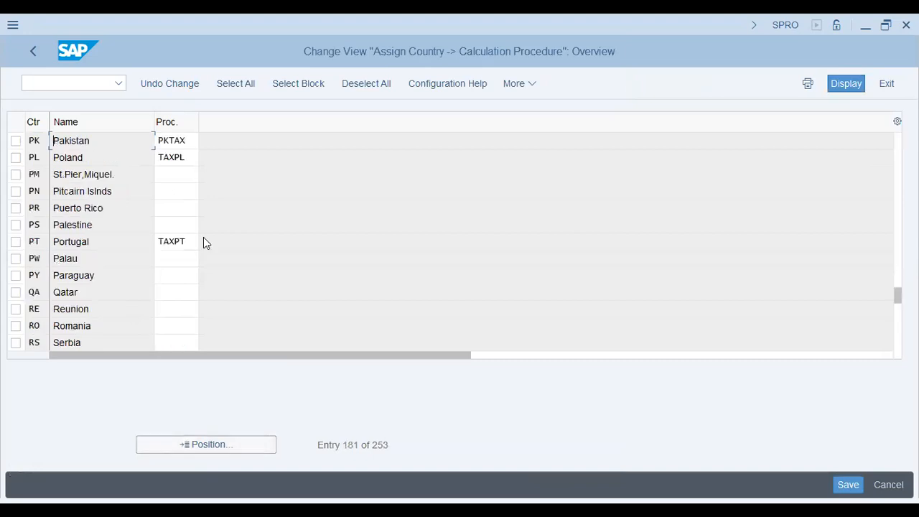
{"action": "type", "text": "AX"}
{"action": "left_click_drag", "start_coordinate": [89, 140], "coordinate": [95, 111]}
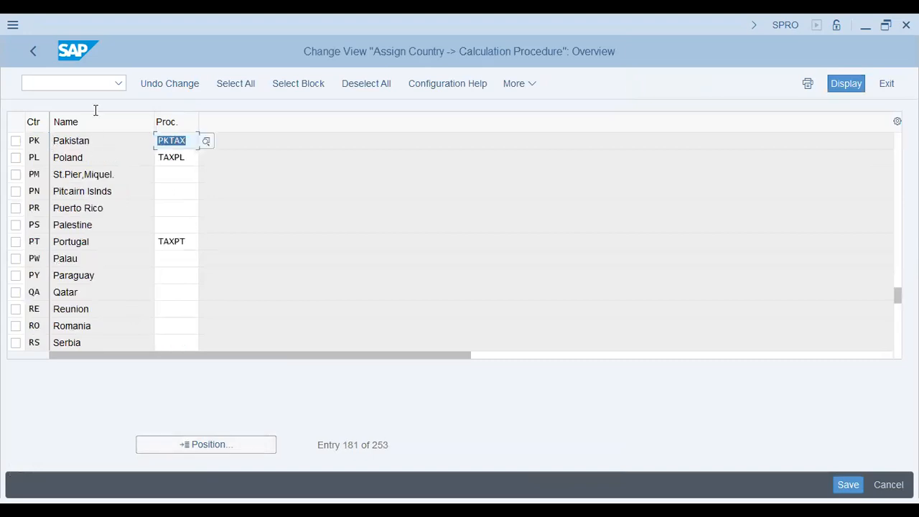
{"action": "left_click", "coordinate": [34, 47]}
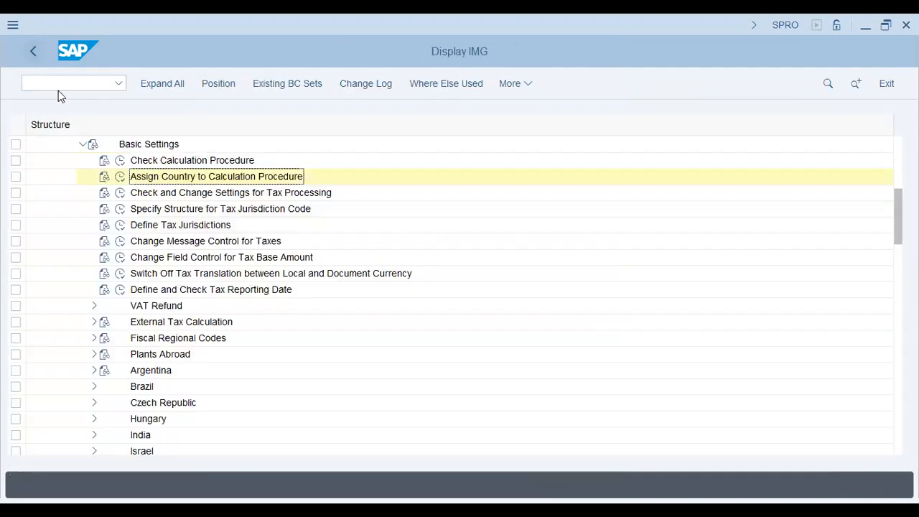
- Look up the output tax process and the VST input tax process in Check and Change Settings for Tax Processing
{"action": "left_click", "coordinate": [120, 194]}
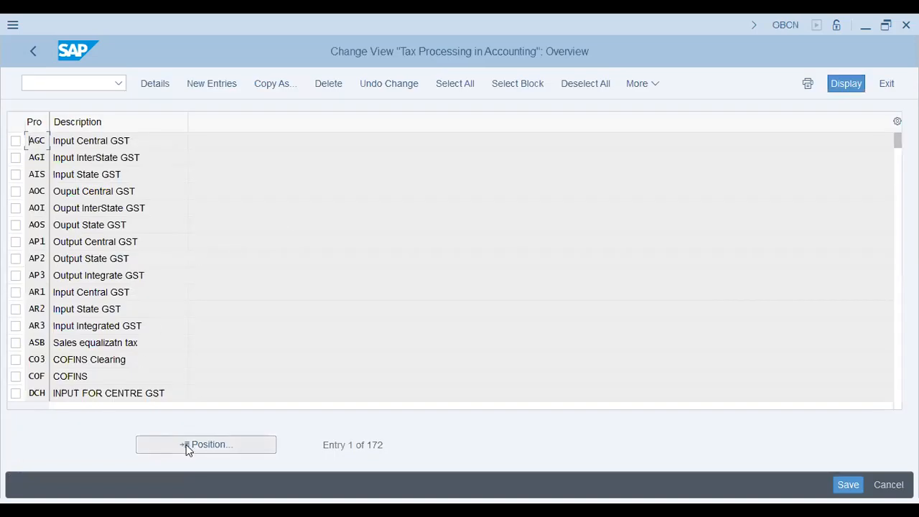
{"action": "left_click", "coordinate": [186, 445]}
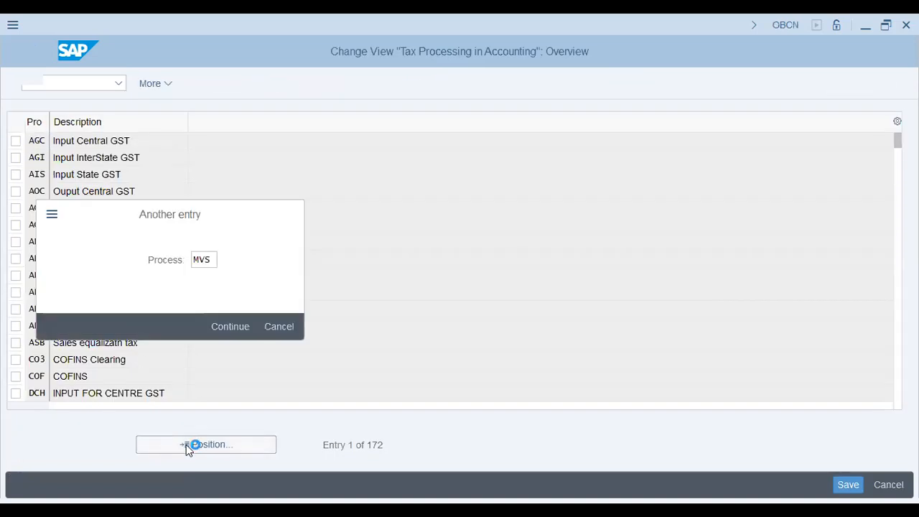
{"action": "key", "text": "Return"}
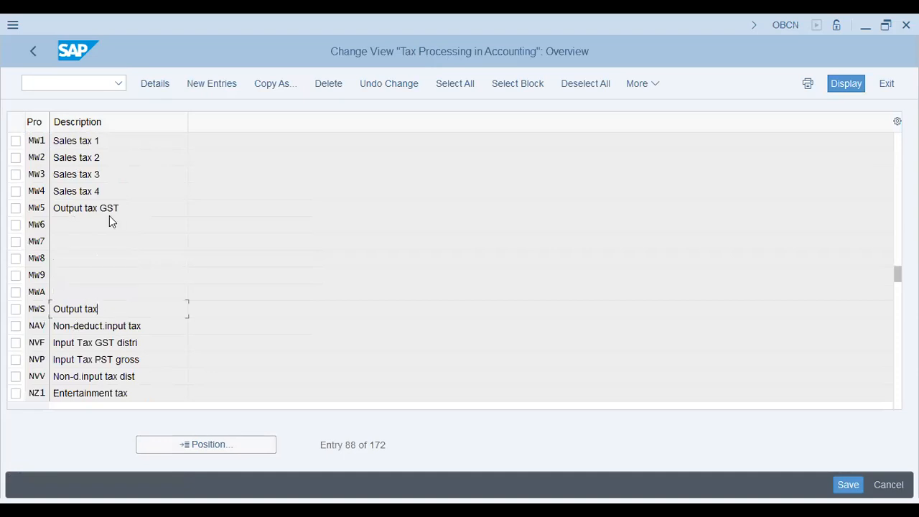
{"action": "scroll", "coordinate": [110, 220], "scroll_direction": "down", "scroll_amount": 5}
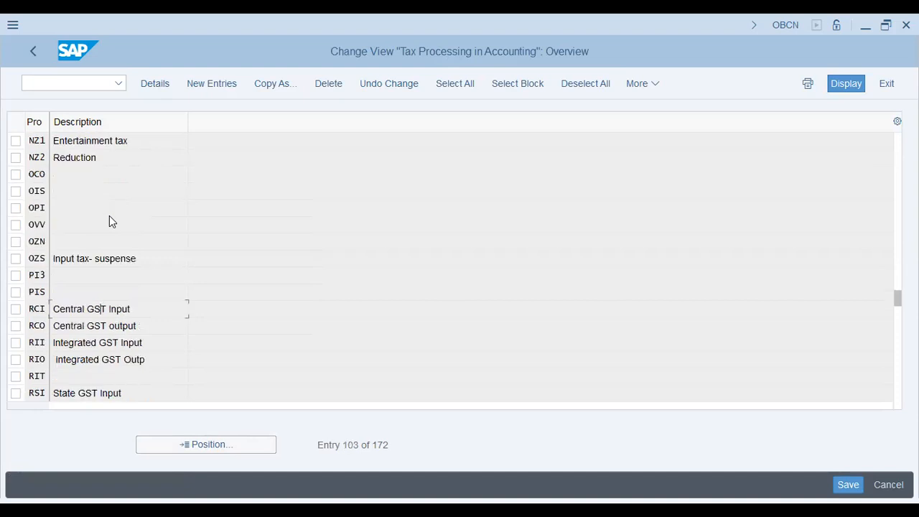
{"action": "left_click", "coordinate": [204, 446]}
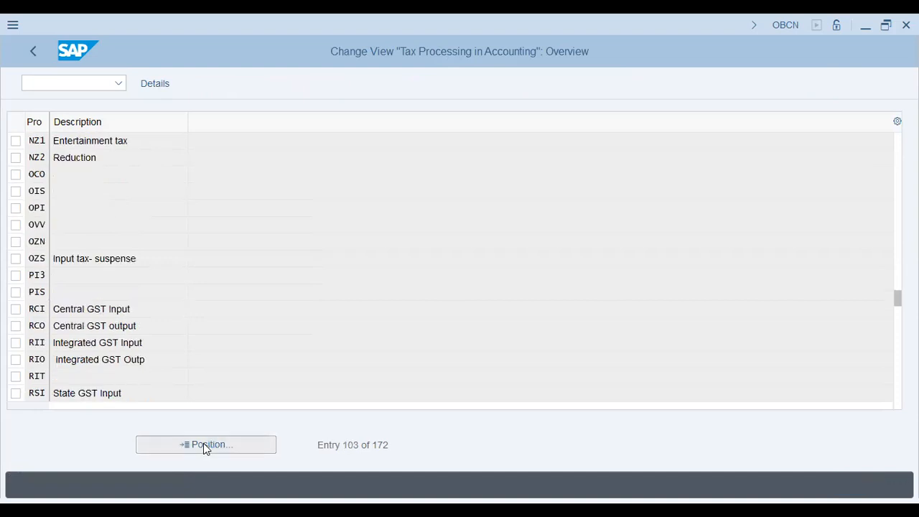
{"action": "key", "text": "Return"}
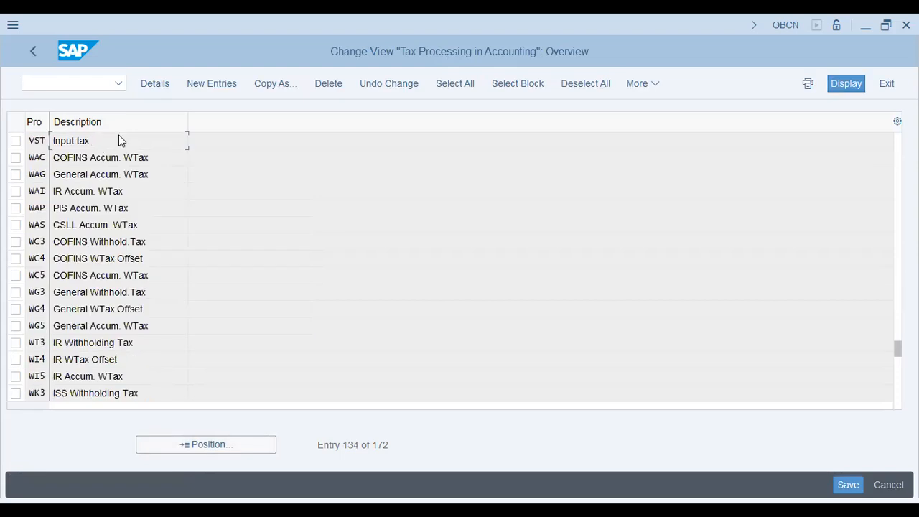
- Review the details and tax type options of the VST process and return to the IMG without saving
{"action": "double_click", "coordinate": [119, 136]}
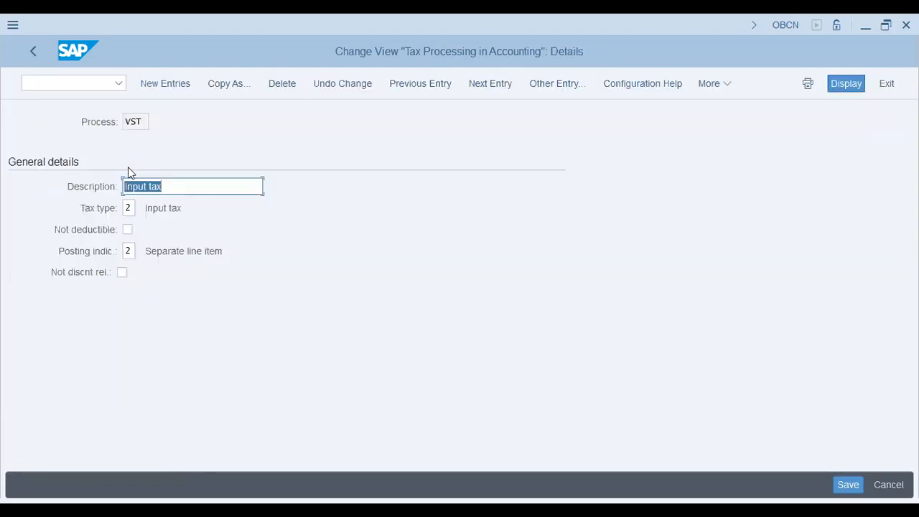
{"action": "left_click_drag", "start_coordinate": [160, 208], "coordinate": [225, 208]}
{"action": "left_click", "coordinate": [133, 209]}
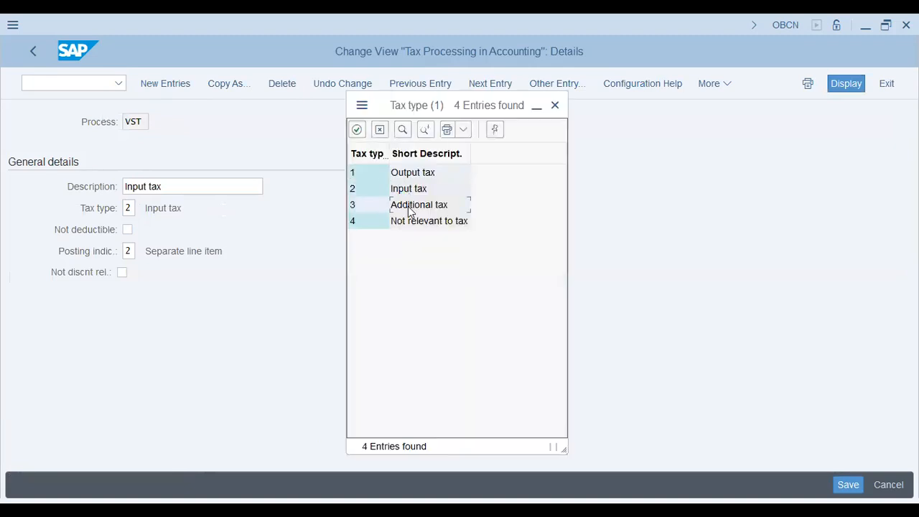
{"action": "left_click", "coordinate": [403, 189]}
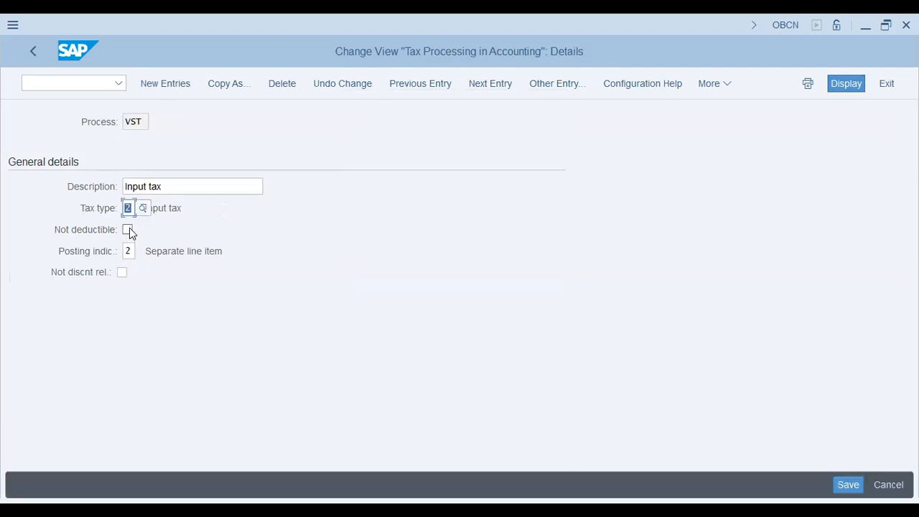
{"action": "left_click", "coordinate": [30, 45]}
{"action": "left_click", "coordinate": [31, 45]}
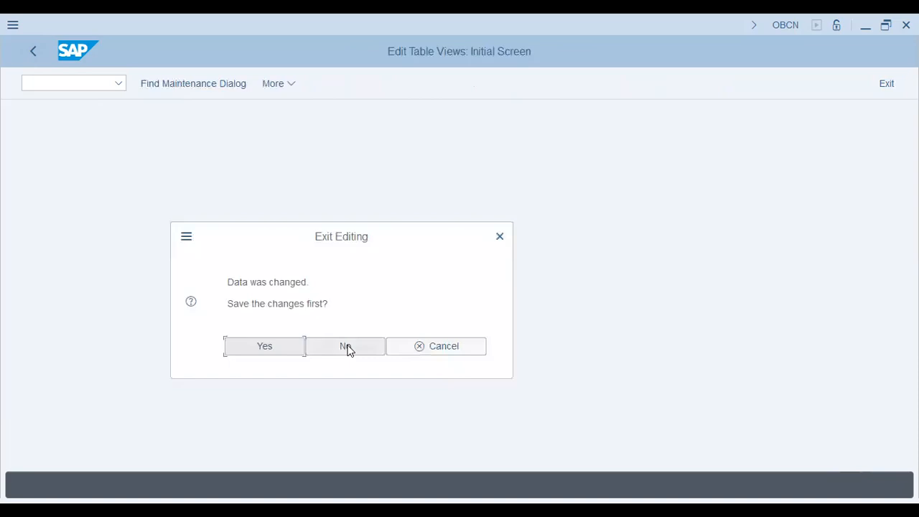
{"action": "left_click", "coordinate": [346, 347]}
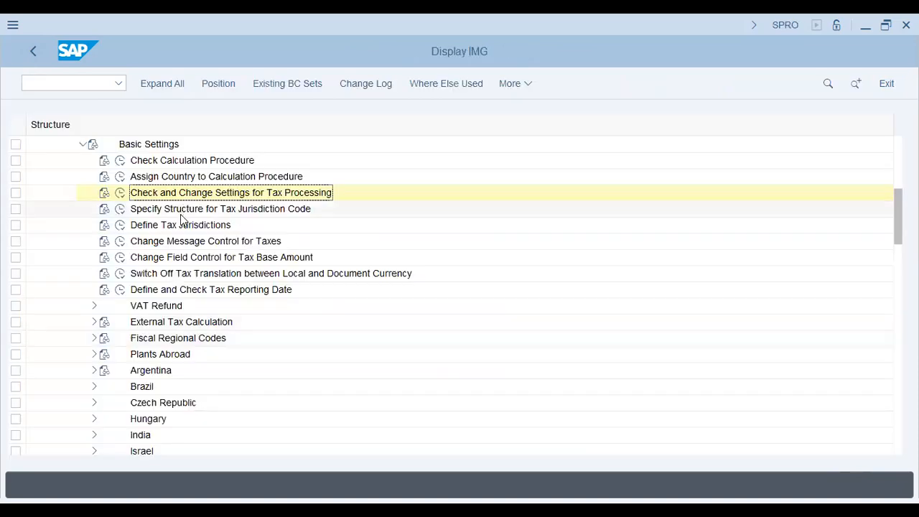
- Collapse Basic Settings, expand Calculation and open tax code maintenance for country PK
{"action": "left_click", "coordinate": [82, 144]}
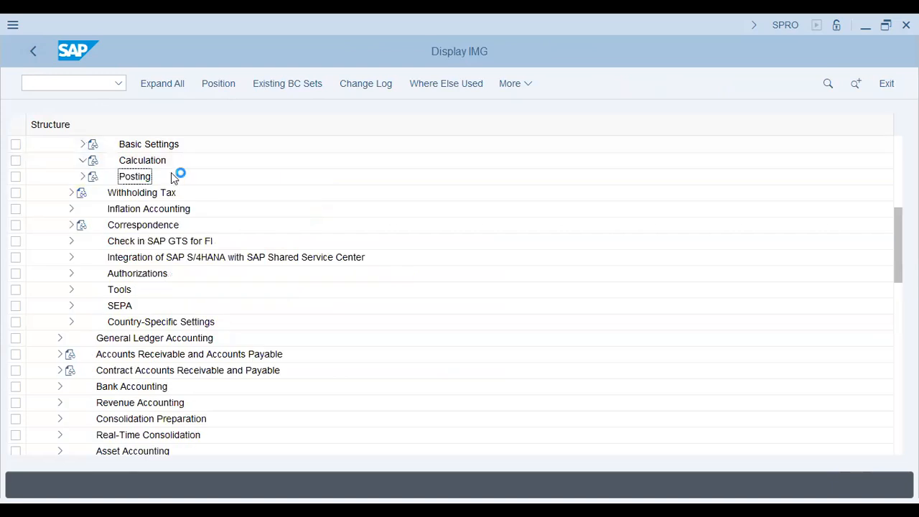
{"action": "left_click", "coordinate": [83, 160]}
{"action": "left_click", "coordinate": [130, 180]}
{"action": "left_click", "coordinate": [118, 179]}
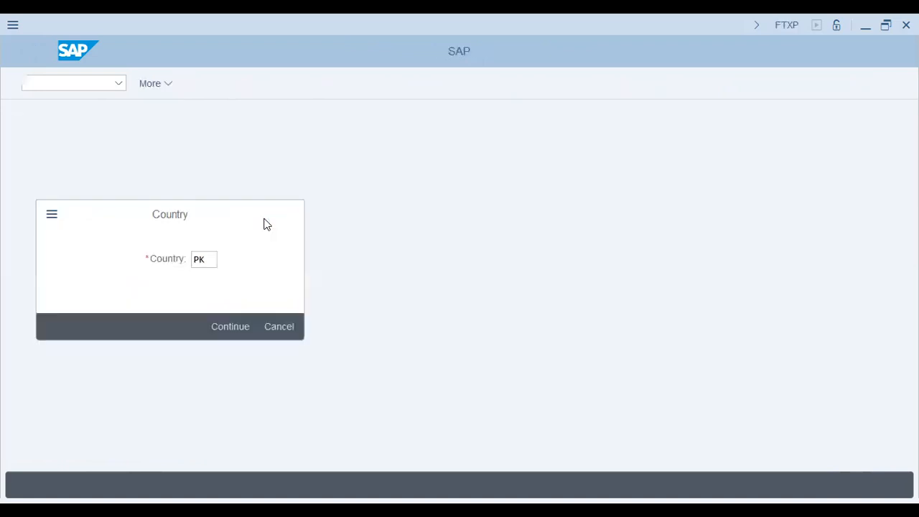
{"action": "key", "text": "Return"}
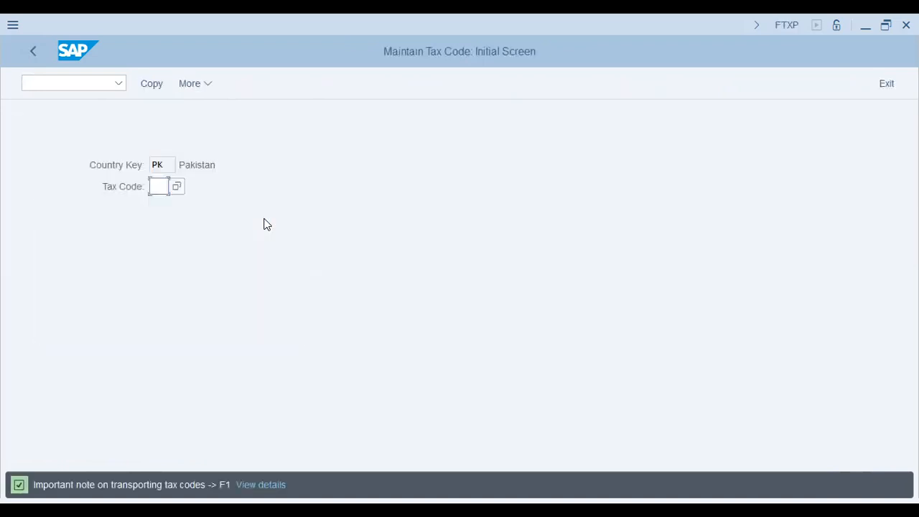
- Start tax code F7 with the description "7% Filer Services" and tax type V for input tax
{"action": "type", "text": "F7"}
{"action": "key", "text": "Return"}
{"action": "type", "text": "7% Filer"}
{"action": "key", "text": "Tab"}
{"action": "key", "text": "shift+Tab"}
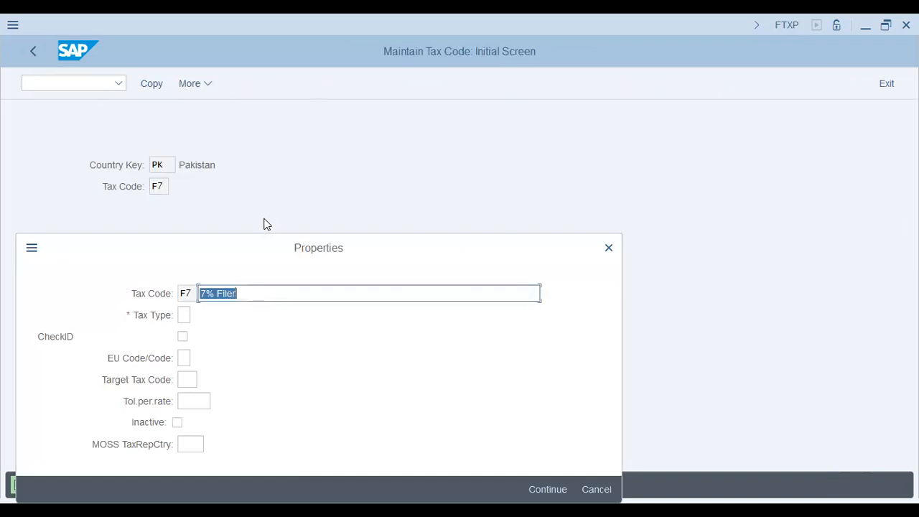
{"action": "key", "text": "Right"}
{"action": "type", "text": "Service"}
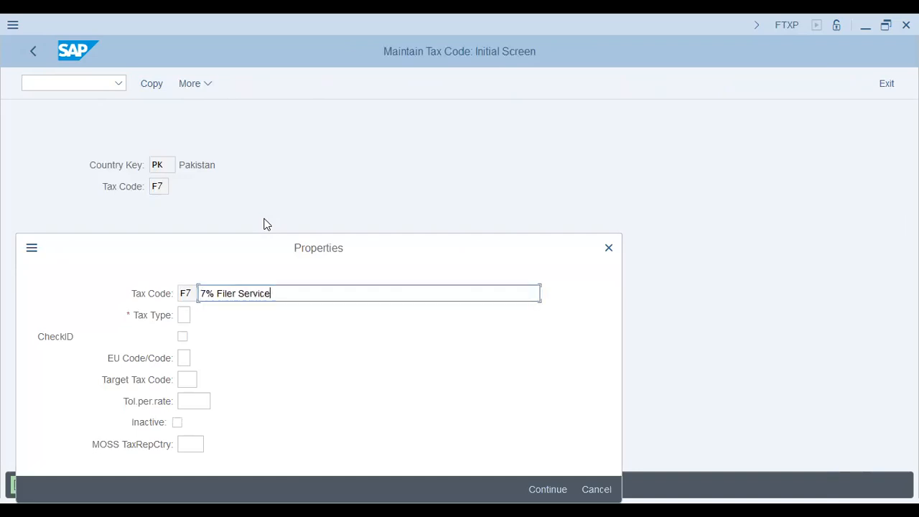
{"action": "type", "text": "s"}
{"action": "key", "text": "Tab"}
{"action": "left_click", "coordinate": [203, 316]}
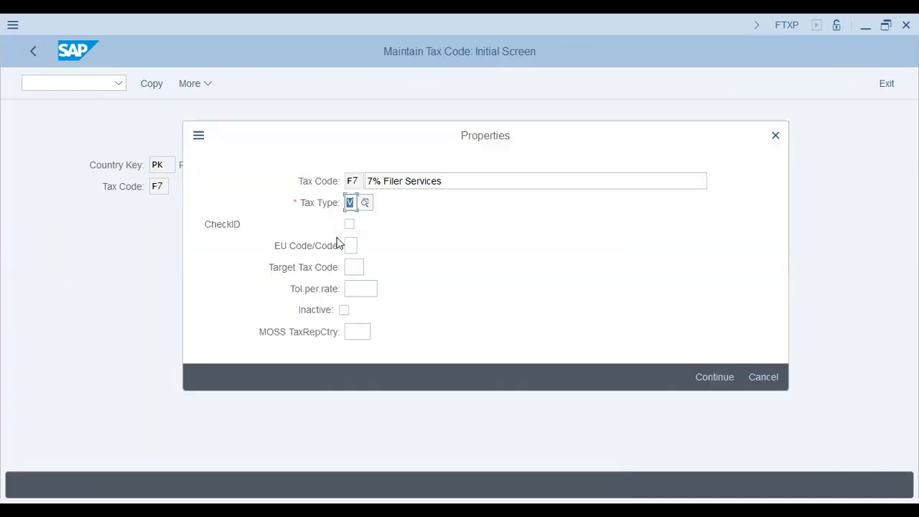
{"action": "key", "text": "Return"}
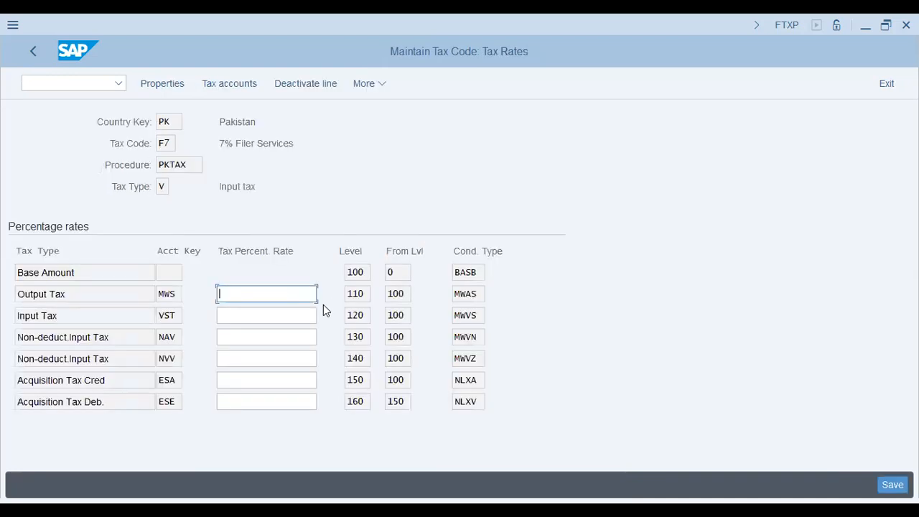
- Set the Input Tax rate with account key VST to 7.00 percent and create tax code F7
{"action": "left_click", "coordinate": [250, 316]}
{"action": "double_click", "coordinate": [172, 317]}
{"action": "left_click", "coordinate": [228, 320]}
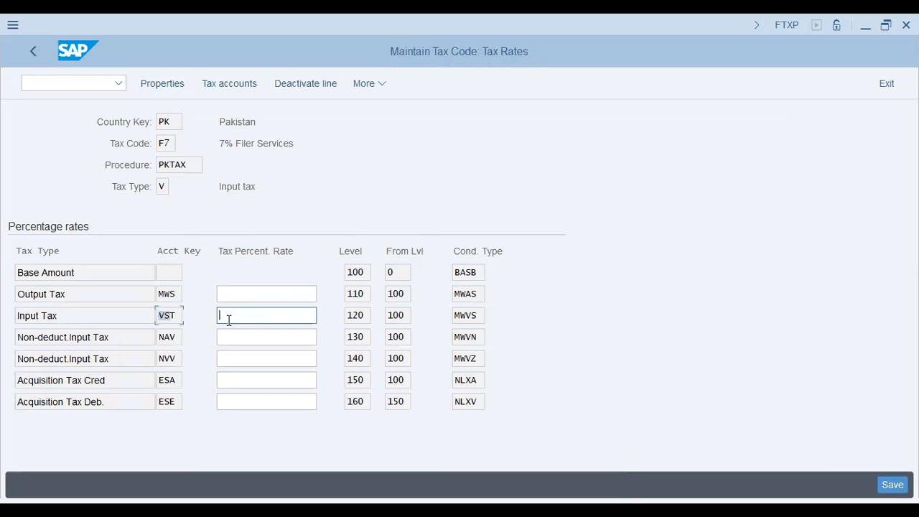
{"action": "type", "text": "7.00"}
{"action": "key", "text": "Return"}
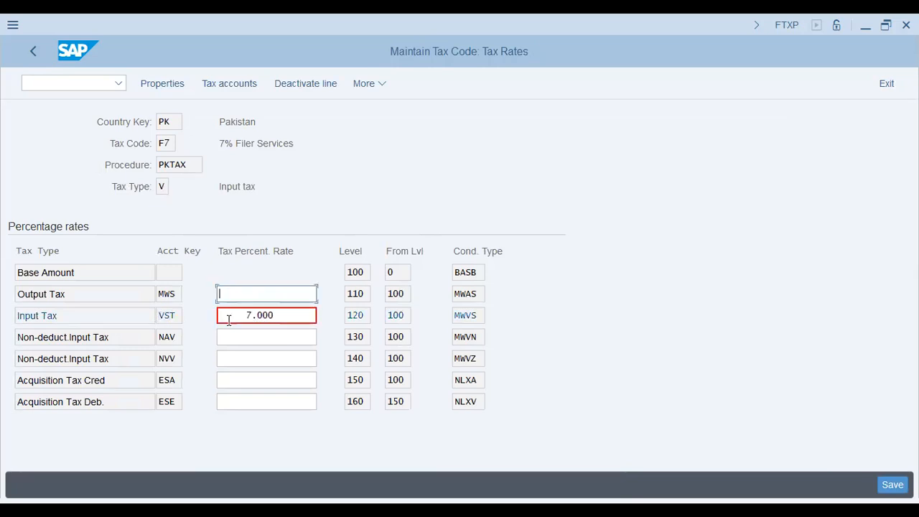
{"action": "left_click", "coordinate": [240, 86]}
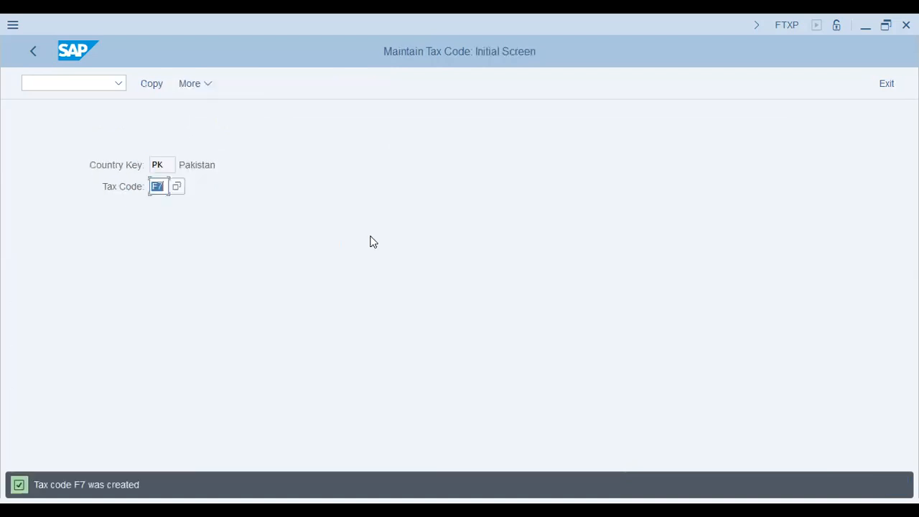
- Reopen tax code F7 and check the G/L account assignment of its VST line in chart of accounts SA40
{"action": "key", "text": "Return"}
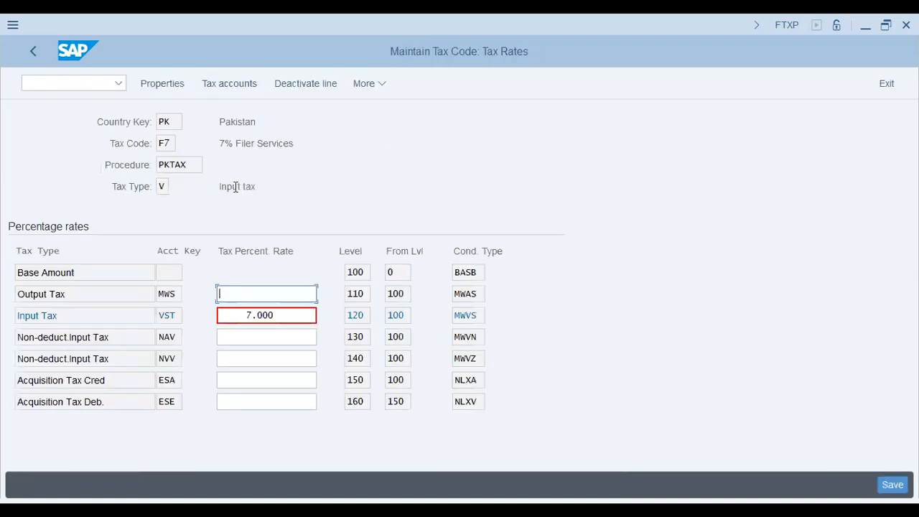
{"action": "left_click", "coordinate": [229, 84]}
{"action": "left_click", "coordinate": [248, 327]}
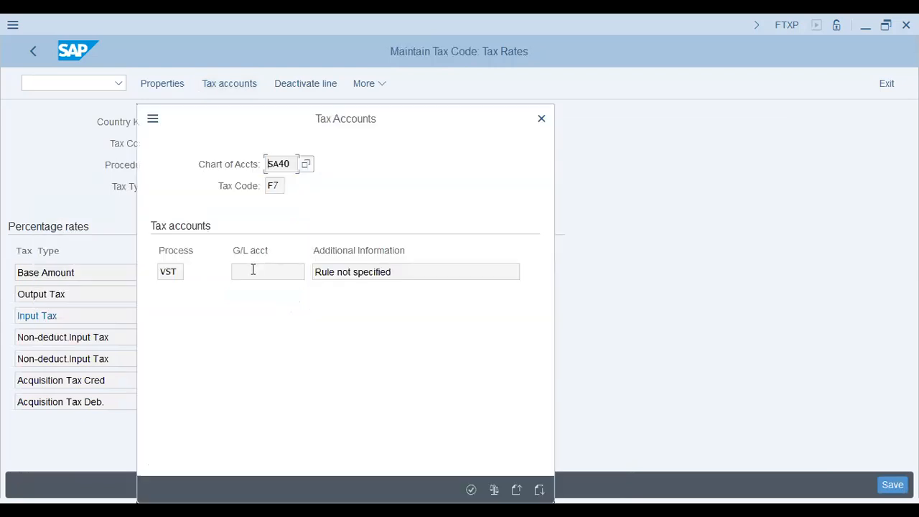
{"action": "left_click", "coordinate": [253, 270]}
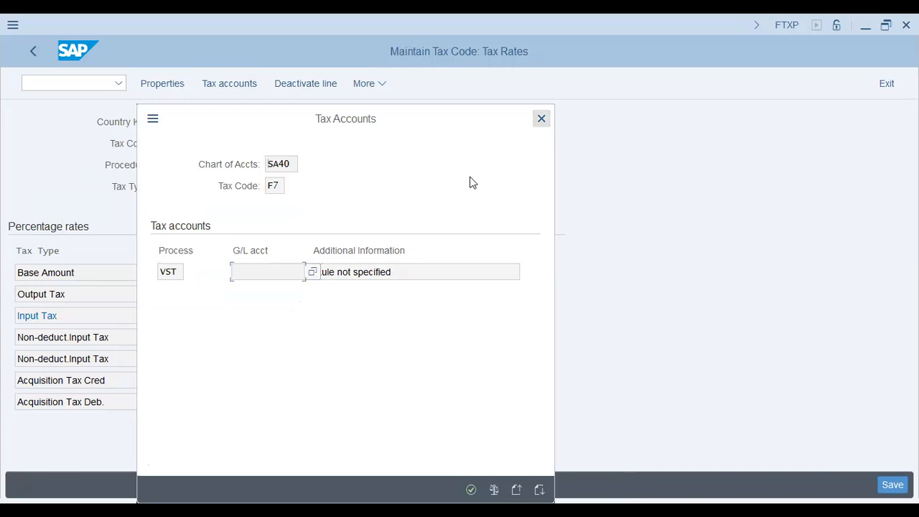
{"action": "left_click", "coordinate": [541, 119]}
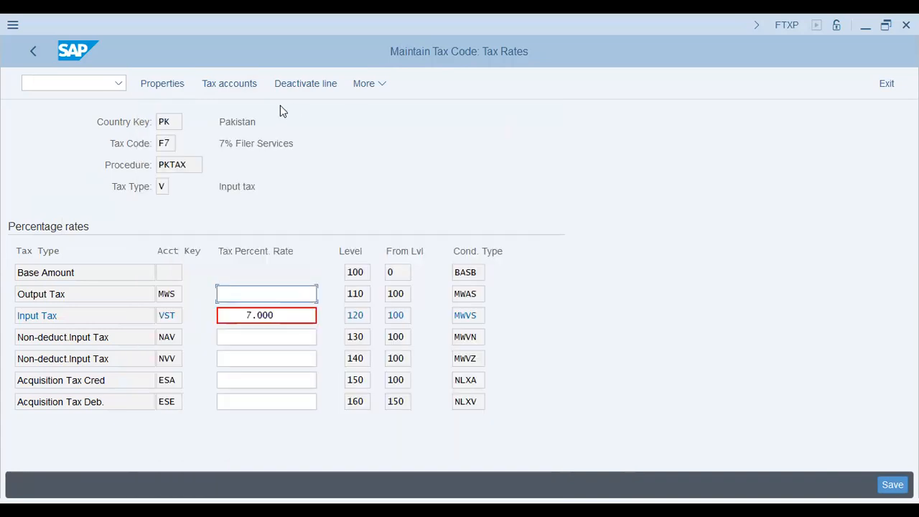
{"action": "left_click", "coordinate": [300, 314]}
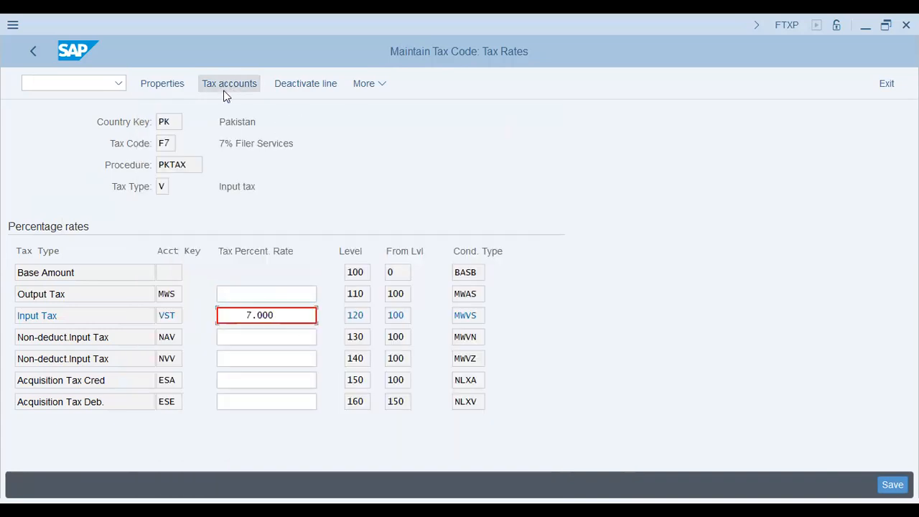
{"action": "left_click", "coordinate": [224, 94]}
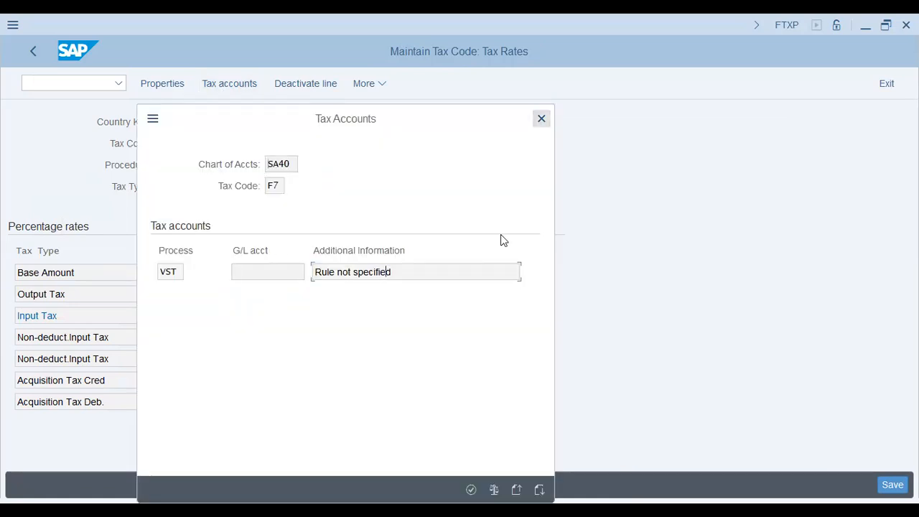
{"action": "key", "text": "Return"}
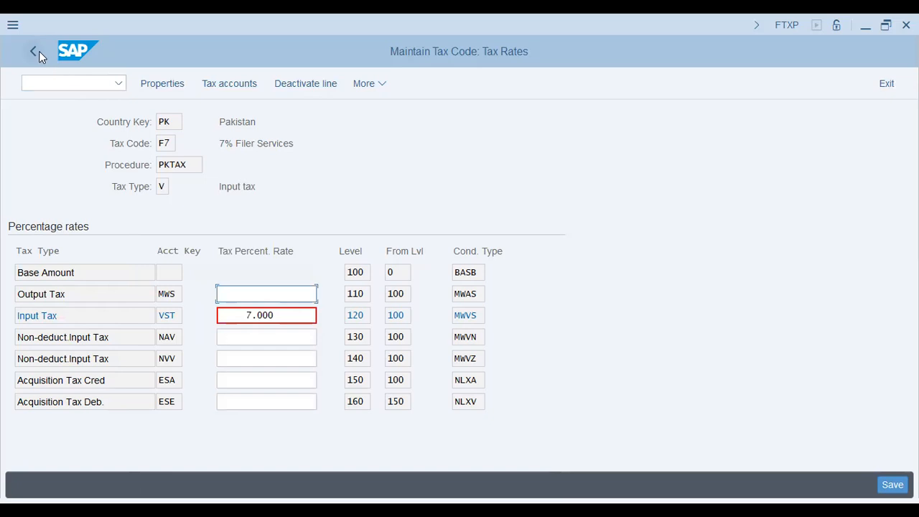
- Check the properties of tax code F7 and return to the tax code initial screen
{"action": "left_click", "coordinate": [165, 85]}
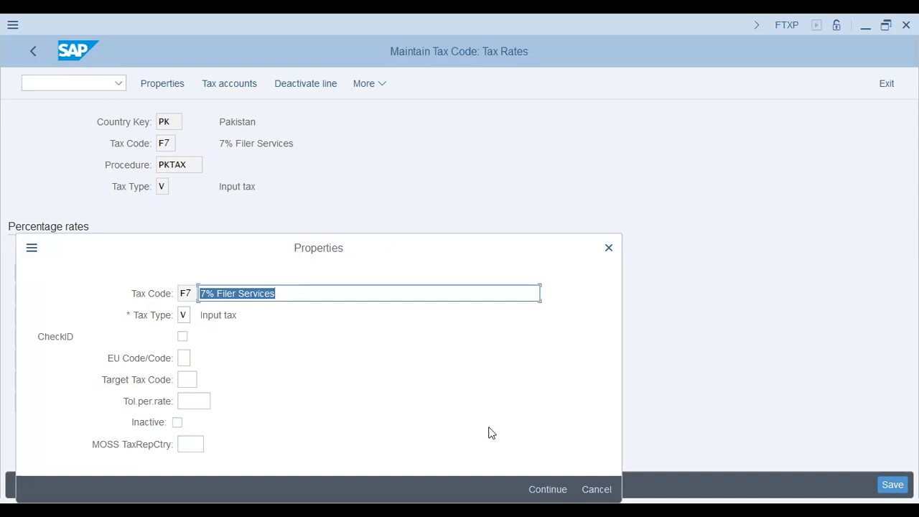
{"action": "key", "text": "Escape"}
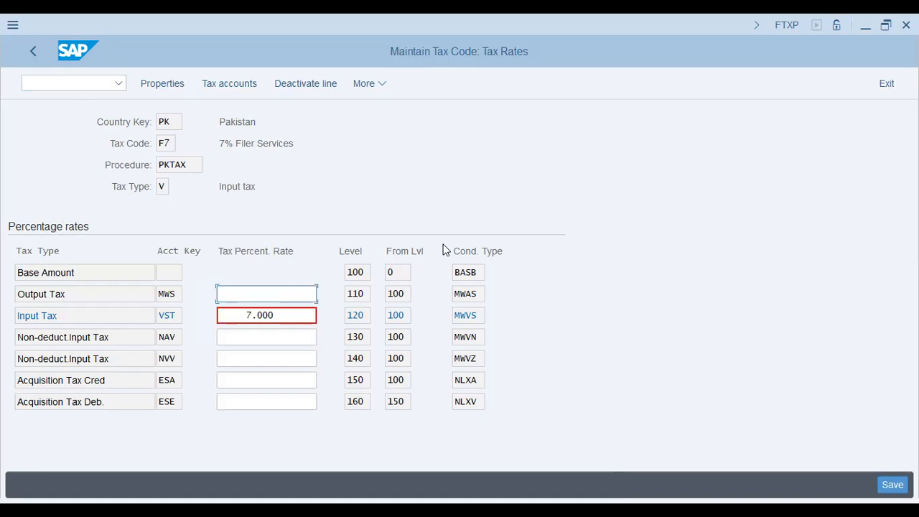
{"action": "key", "text": "F3"}
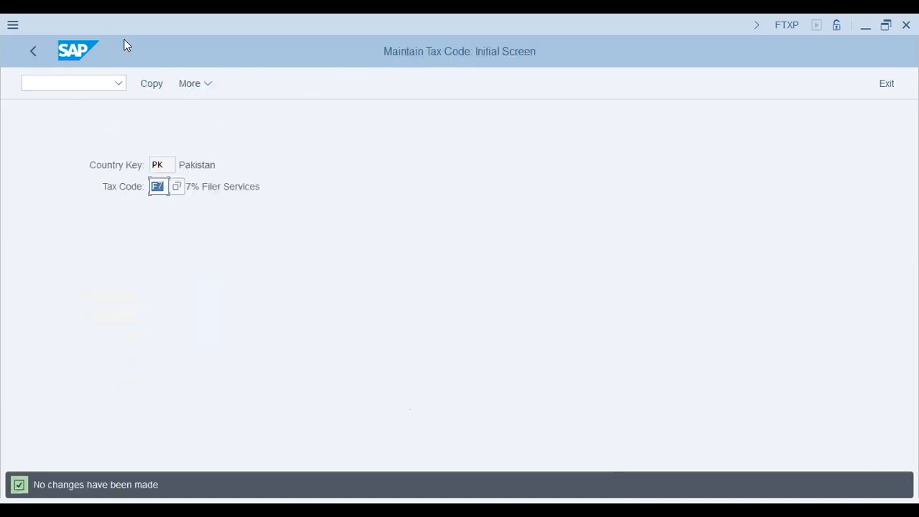
- Open Define Tax Accounts under the Posting settings and display the rules for the VST Input tax posting key
{"action": "left_click", "coordinate": [38, 49]}
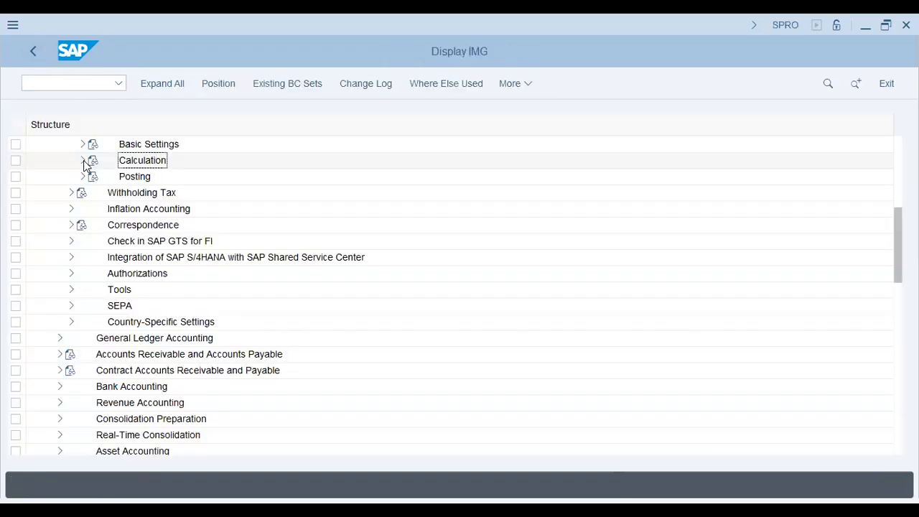
{"action": "left_click", "coordinate": [82, 178]}
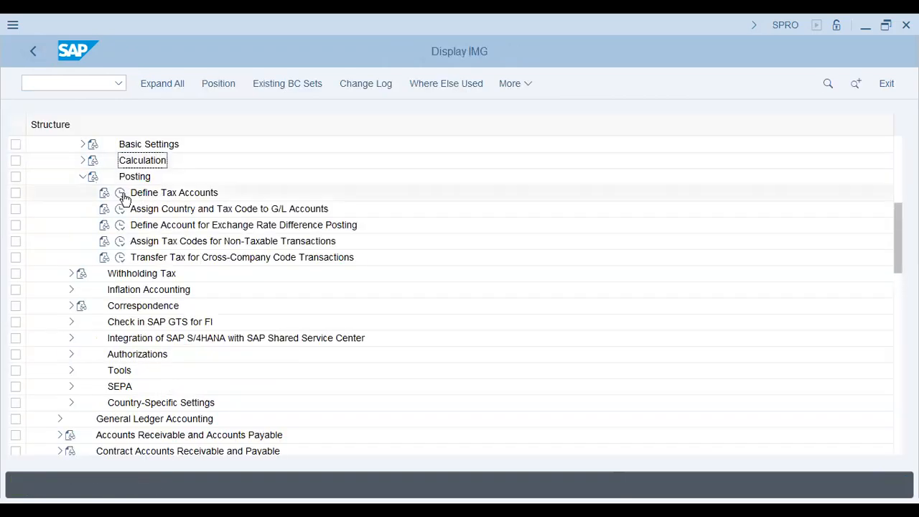
{"action": "left_click", "coordinate": [121, 194]}
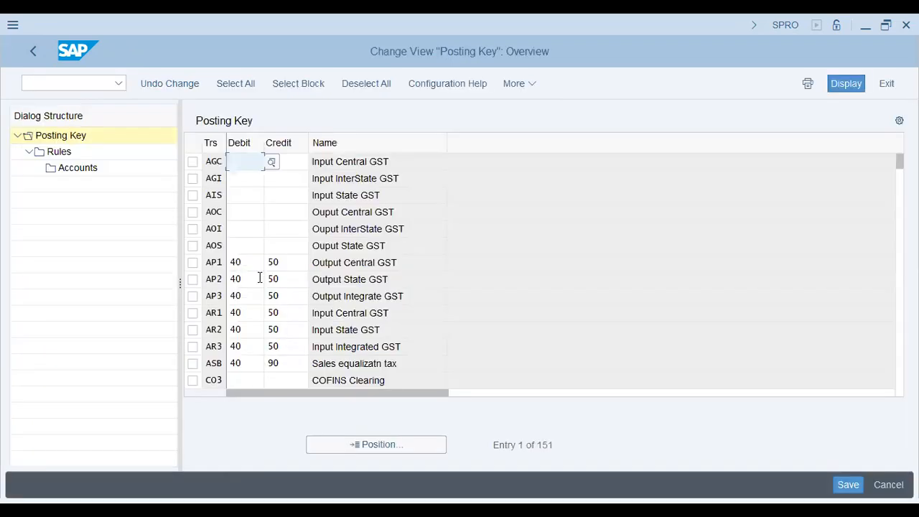
{"action": "left_click", "coordinate": [352, 445]}
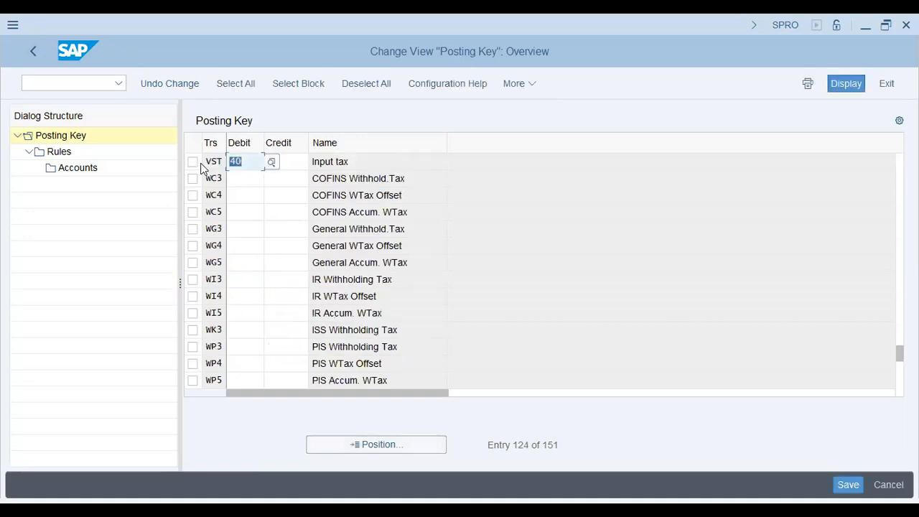
{"action": "left_click", "coordinate": [194, 166]}
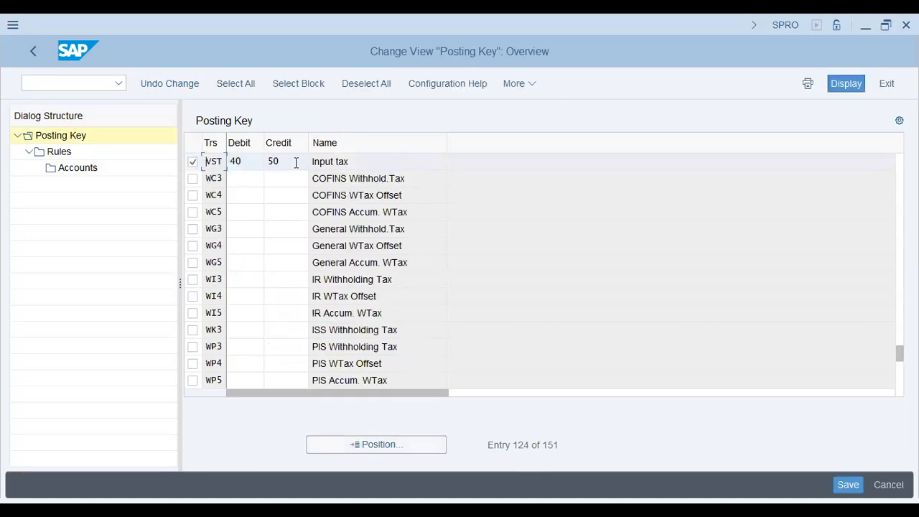
{"action": "left_click", "coordinate": [50, 155]}
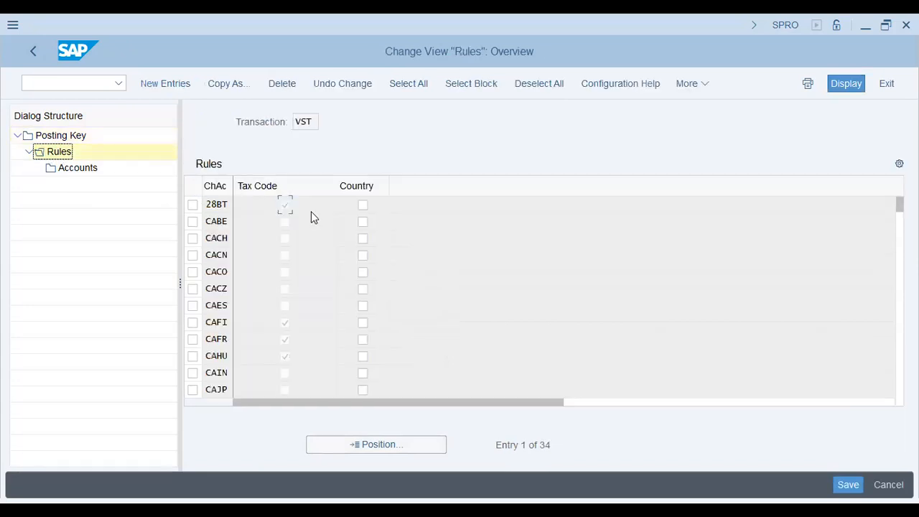
- Look for chart of accounts SA40 in the VST rules
{"action": "left_click", "coordinate": [363, 445]}
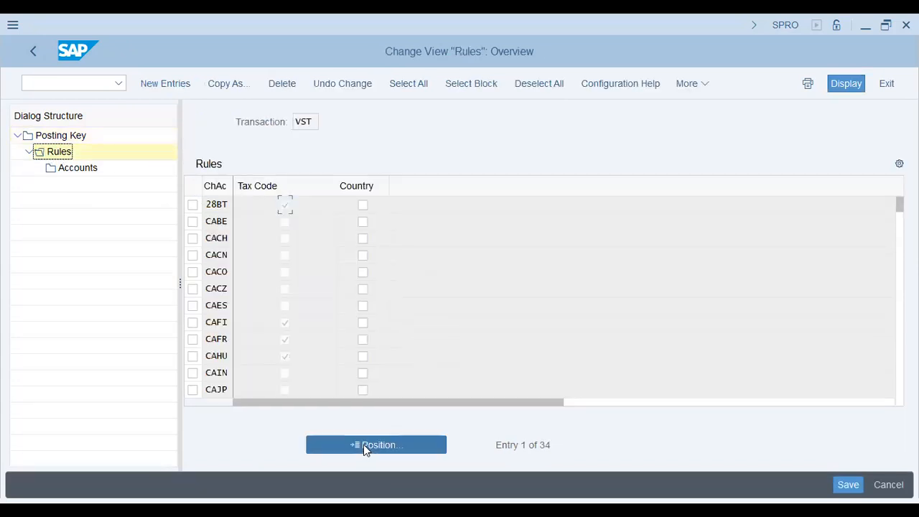
{"action": "left_click", "coordinate": [363, 445]}
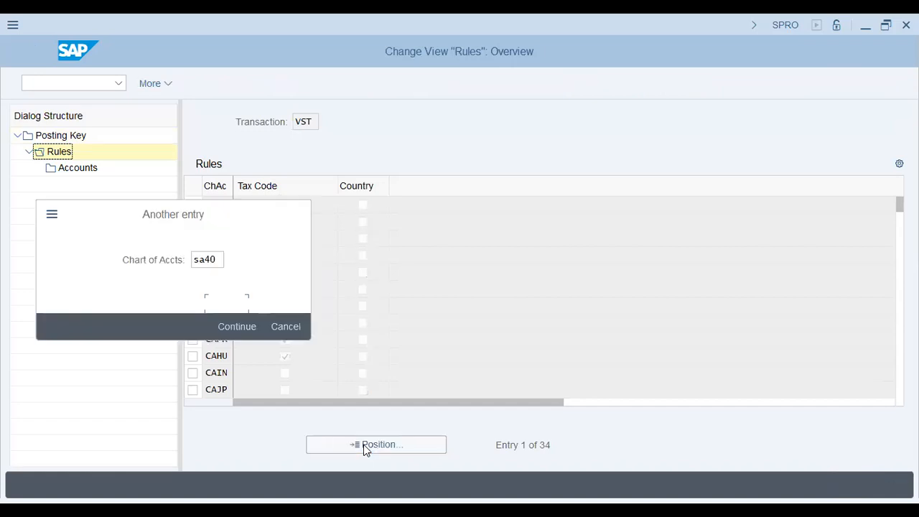
{"action": "key", "text": "Return"}
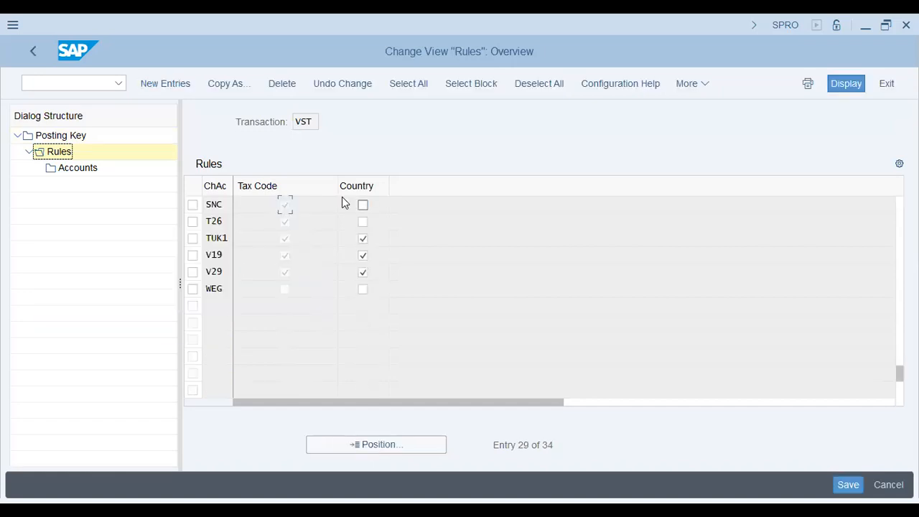
- Add a VST rule for chart of accounts SA40 with both Tax Code and Country enabled
{"action": "left_click", "coordinate": [165, 83]}
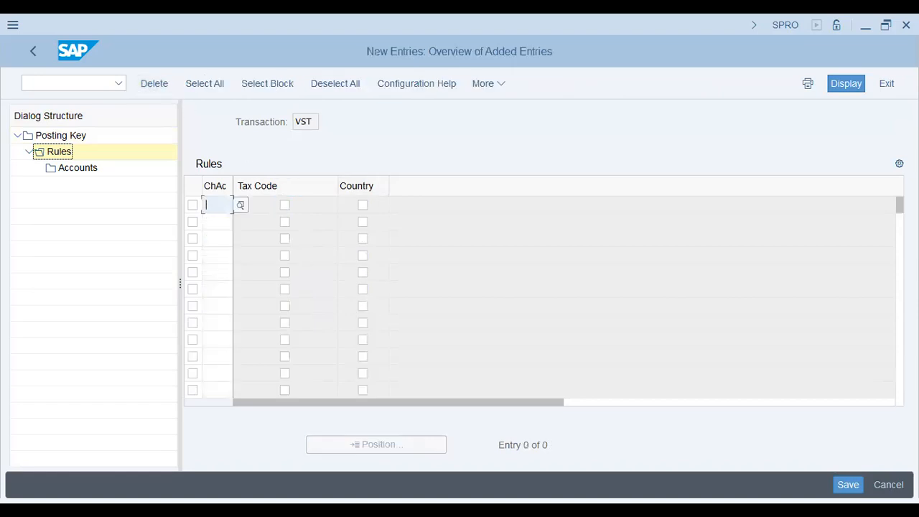
{"action": "type", "text": "sa40"}
{"action": "key", "text": "Tab"}
{"action": "key", "text": "space"}
{"action": "key", "text": "Tab"}
{"action": "key", "text": "space"}
{"action": "key", "text": "Return"}
- Save the SA40 rule under the SAN ANDREAS FI-CO-MM-ABAP customizing request SA2K900830 from the own requests
{"action": "key", "text": "ctrl+s"}
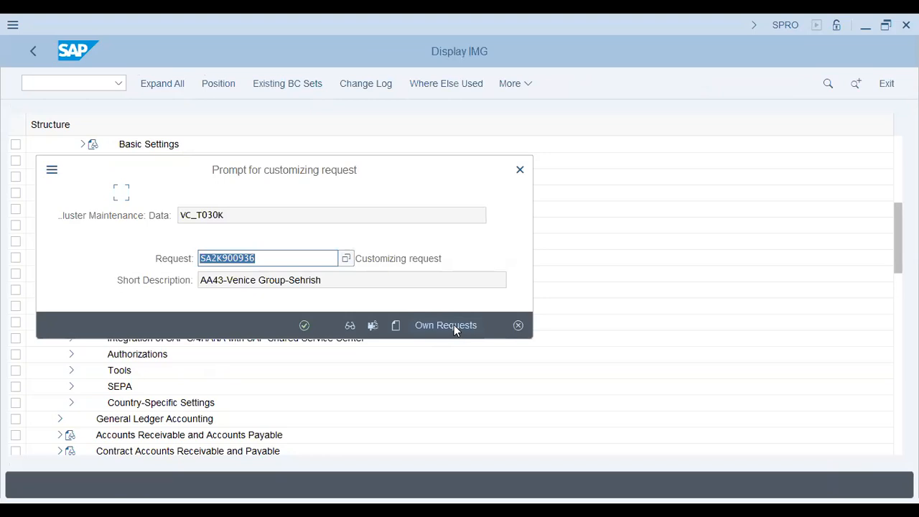
{"action": "left_click", "coordinate": [454, 324]}
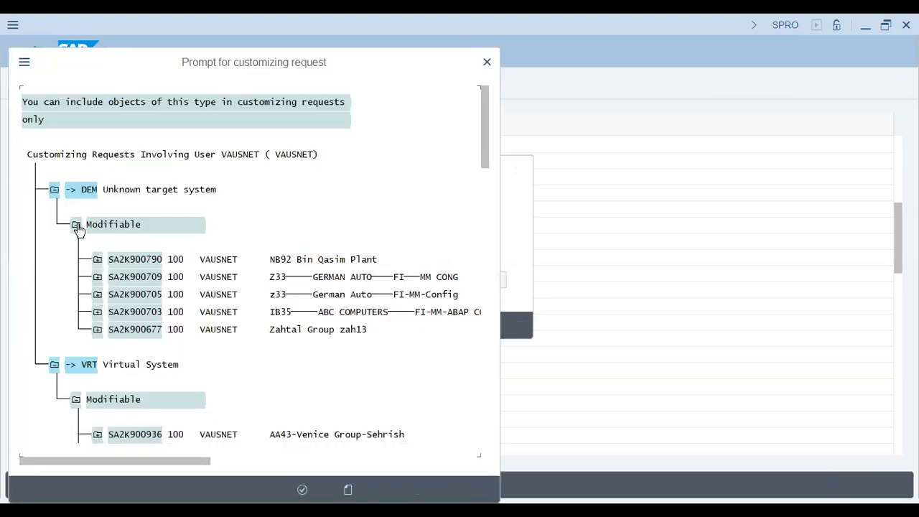
{"action": "left_click", "coordinate": [76, 225]}
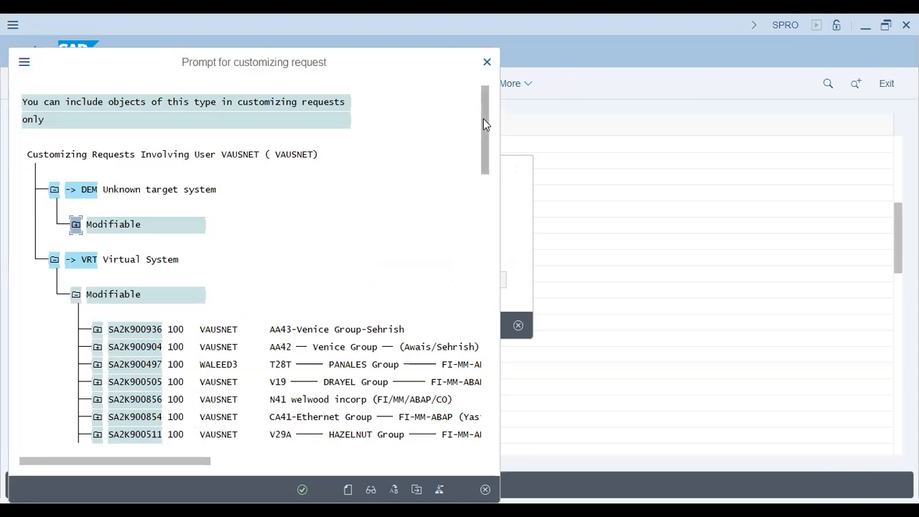
{"action": "left_click_drag", "start_coordinate": [483, 119], "coordinate": [484, 146]}
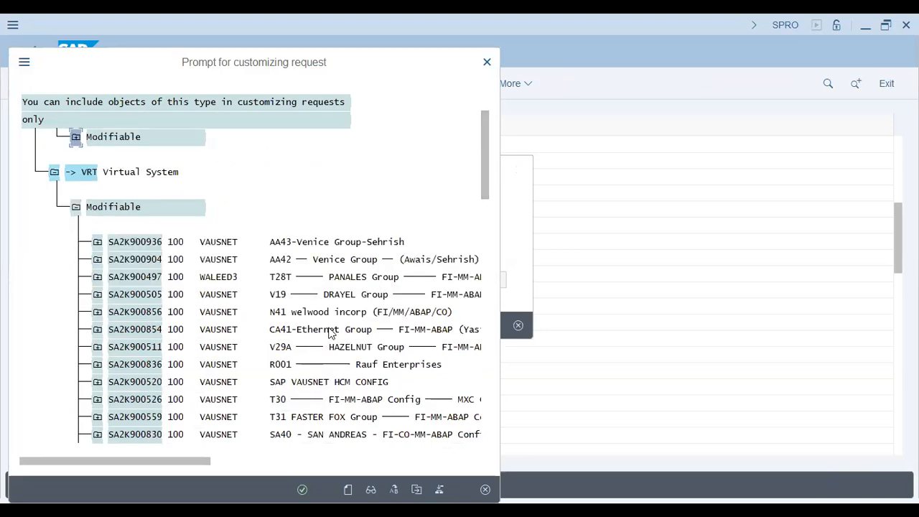
{"action": "double_click", "coordinate": [282, 439]}
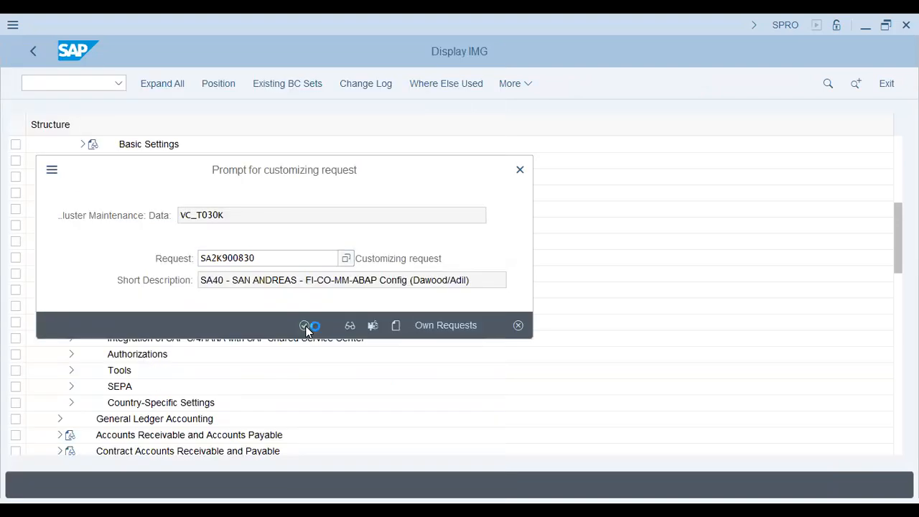
{"action": "left_click", "coordinate": [314, 326]}
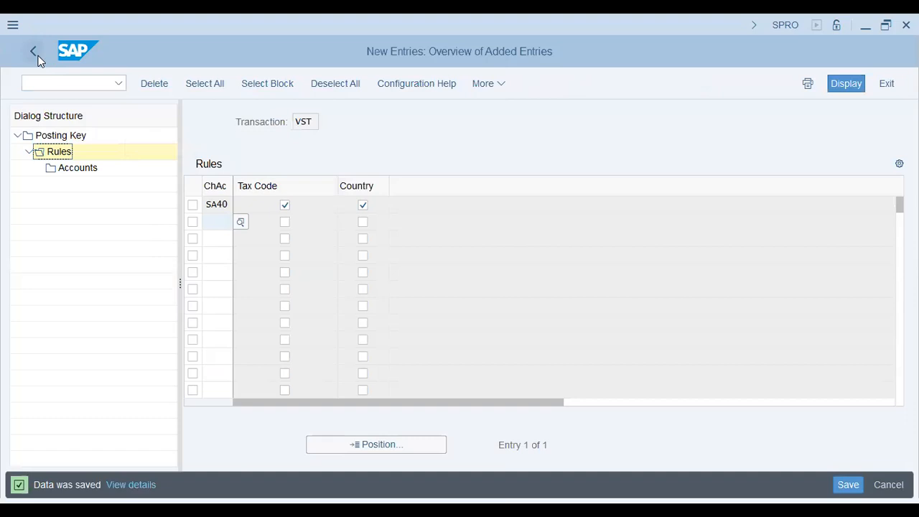
- Reopen the VST rules from the posting keys and open the accounts assigned to the SA40 rule
{"action": "left_click", "coordinate": [36, 56]}
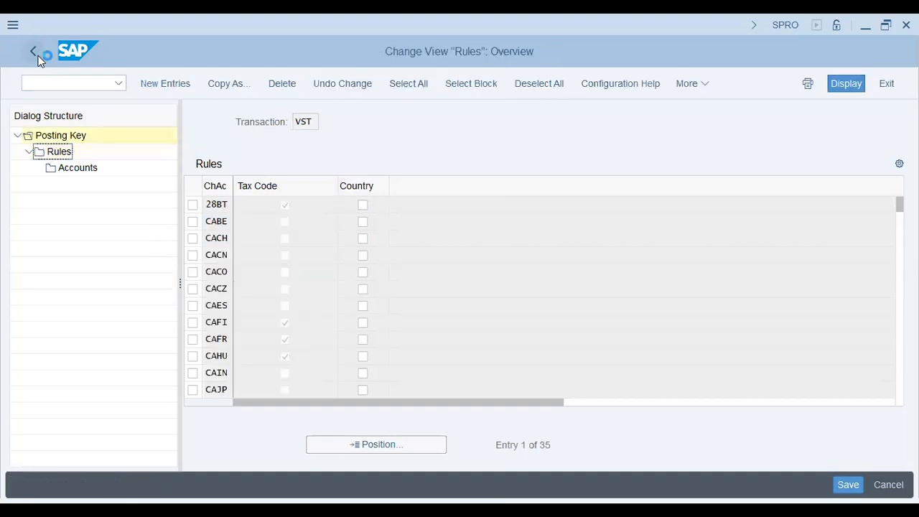
{"action": "left_click", "coordinate": [34, 54]}
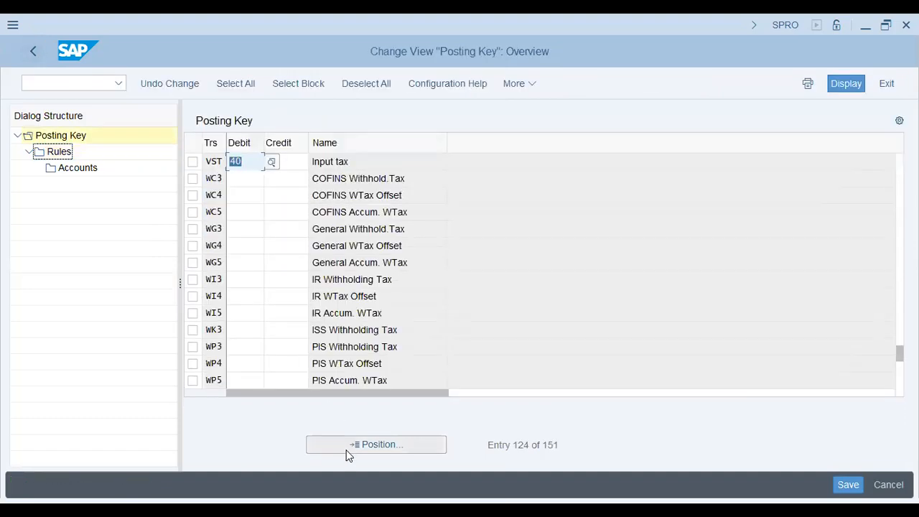
{"action": "left_click", "coordinate": [193, 162]}
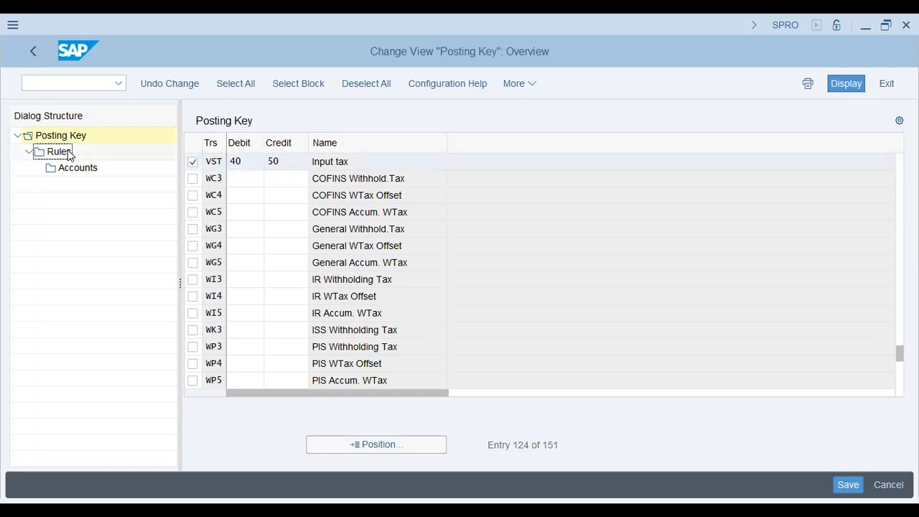
{"action": "double_click", "coordinate": [57, 151]}
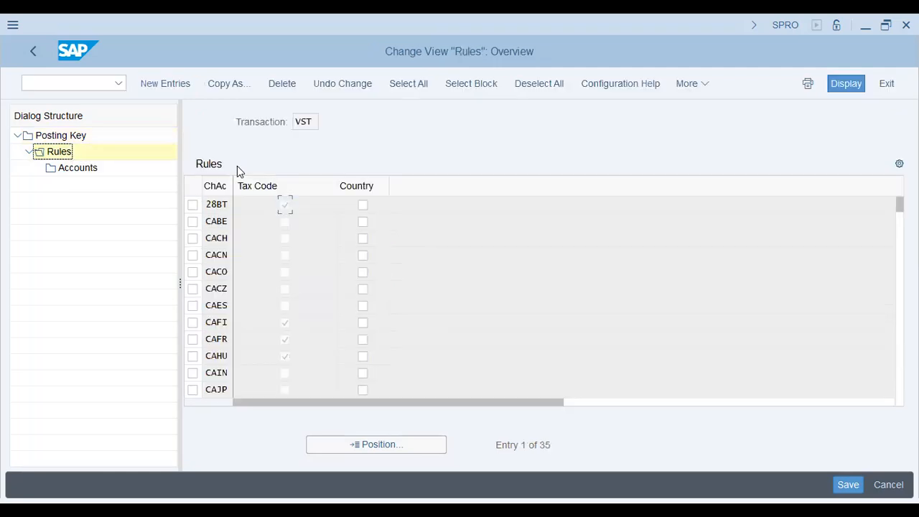
{"action": "left_click", "coordinate": [367, 445]}
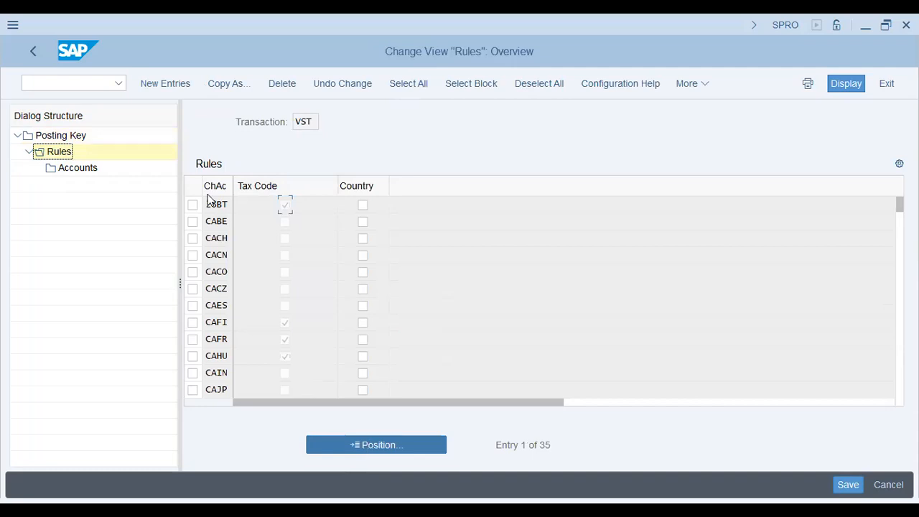
{"action": "double_click", "coordinate": [87, 171]}
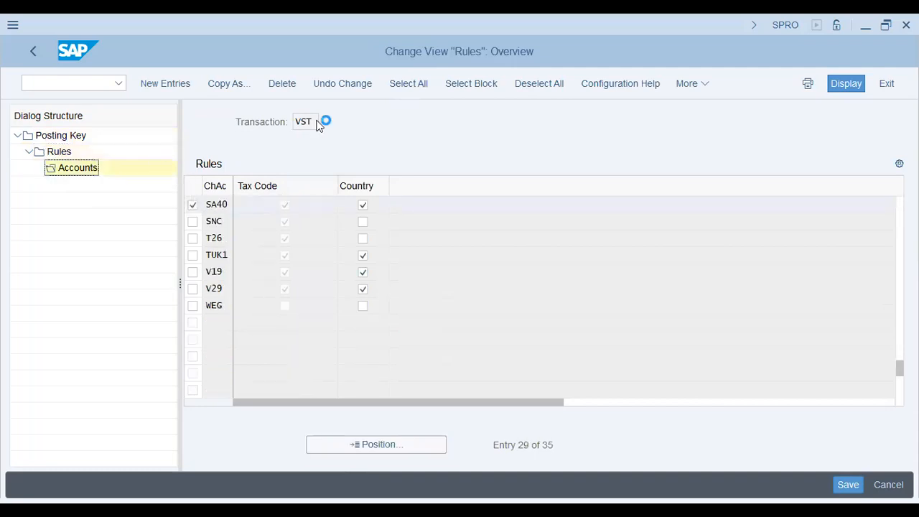
- Start a new VST account assignment for SA40 with tax code F7 and country PK
{"action": "left_click", "coordinate": [164, 85]}
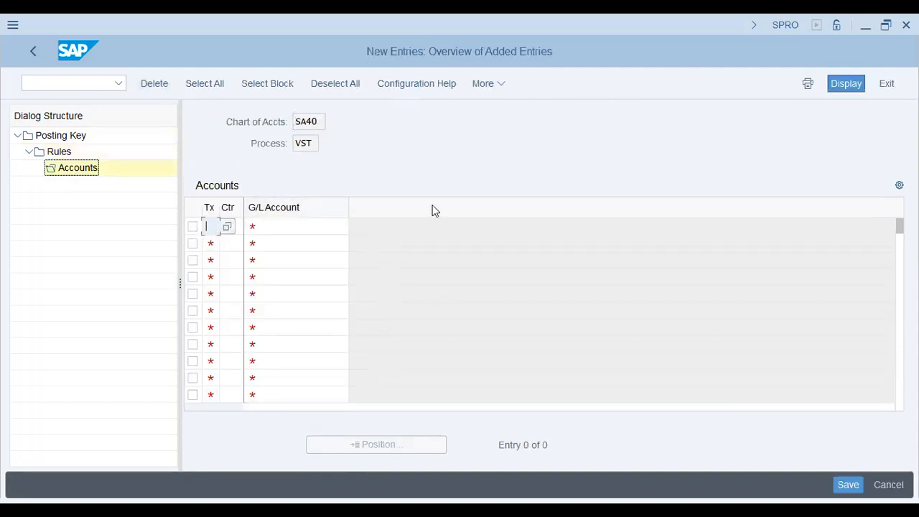
{"action": "type", "text": "f7"}
{"action": "key", "text": "Tab"}
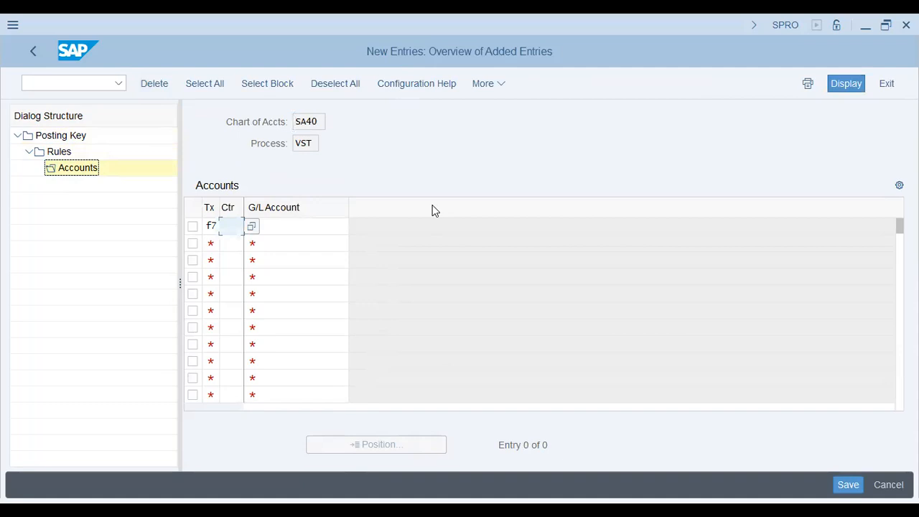
{"action": "type", "text": "pk"}
{"action": "key", "text": "Tab"}
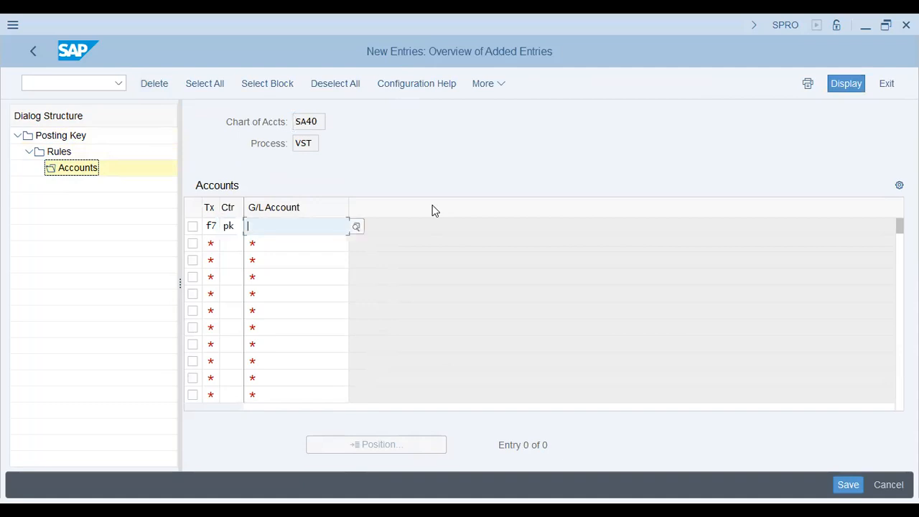
- Open G/L account maintenance (FS00) in a new session, keeping the account assignment entry open
{"action": "left_click", "coordinate": [49, 83]}
{"action": "type", "text": "/n"}
{"action": "key", "text": "BackSpace"}
{"action": "type", "text": "ospr"}
{"action": "key", "text": "BackSpace"}
{"action": "key", "text": "BackSpace"}
{"action": "key", "text": "BackSpace"}
{"action": "type", "text": "fs00"}
{"action": "key", "text": "Return"}
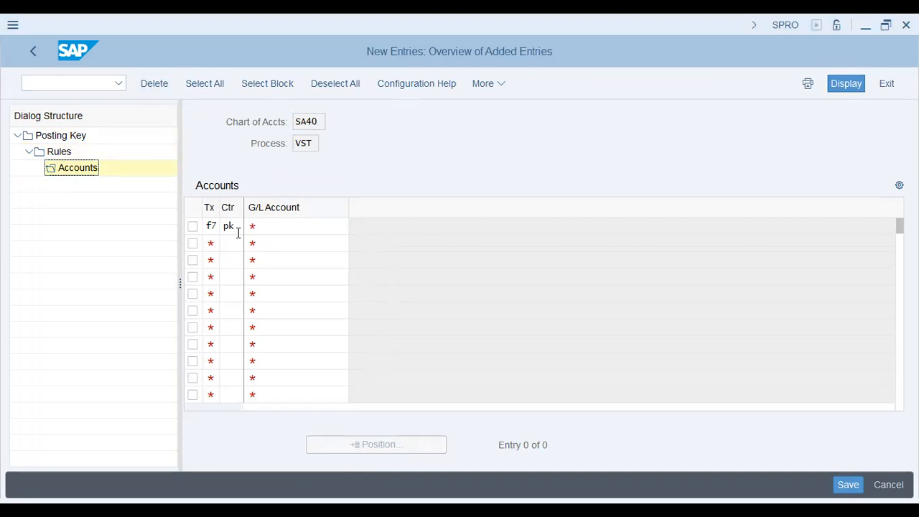
{"action": "key", "text": "Tab"}
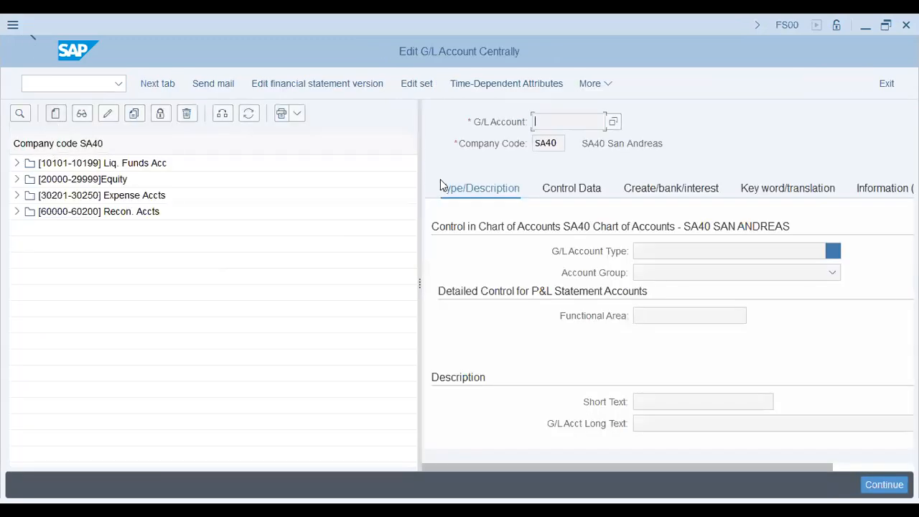
- Check the available G/L account types and the number range of the Tax account group for SA40
{"action": "left_click", "coordinate": [833, 250]}
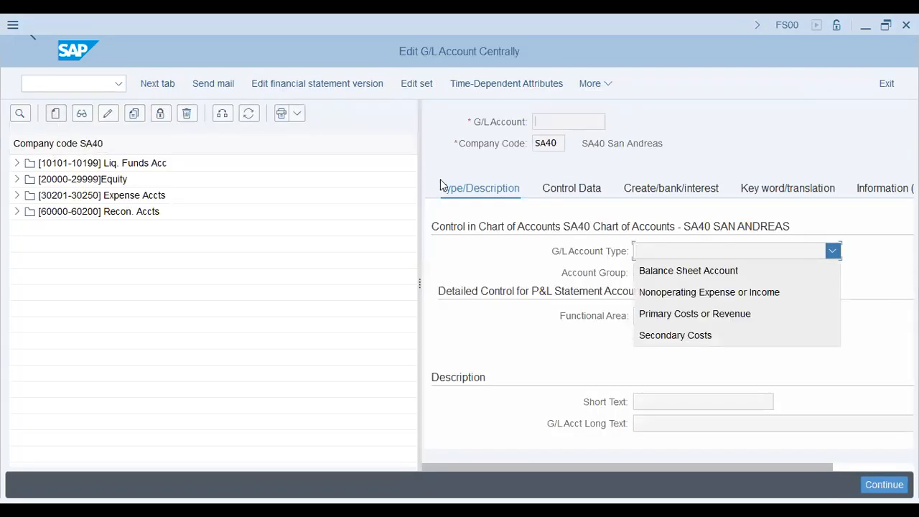
{"action": "left_click", "coordinate": [833, 251]}
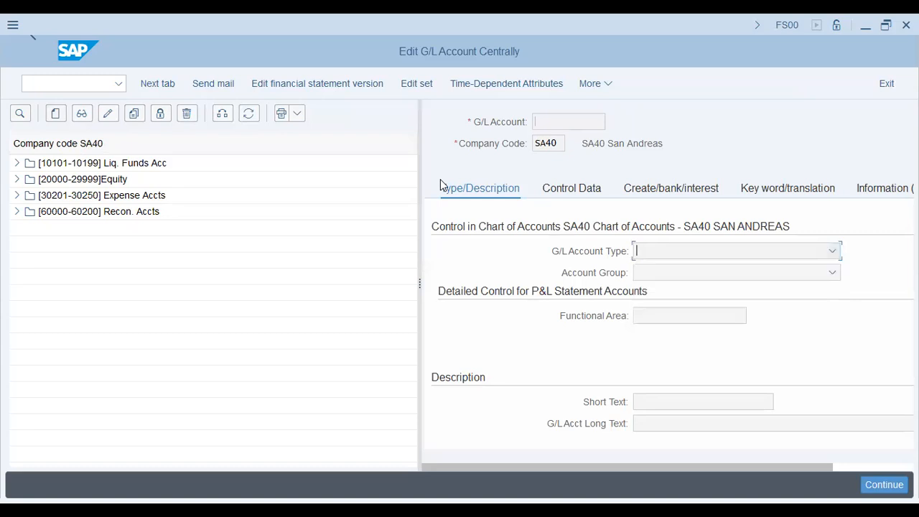
{"action": "left_click", "coordinate": [833, 272]}
{"action": "scroll", "coordinate": [733, 388], "scroll_direction": "down", "scroll_amount": 5}
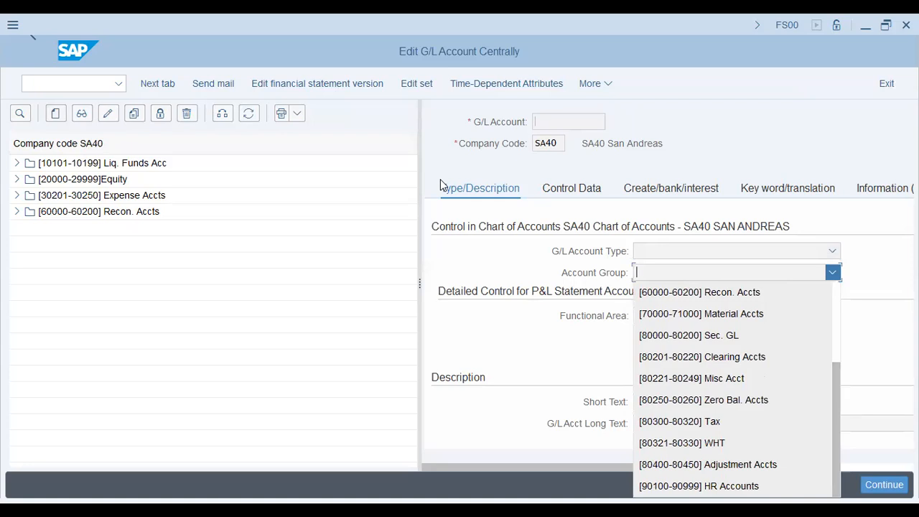
{"action": "left_click", "coordinate": [441, 186]}
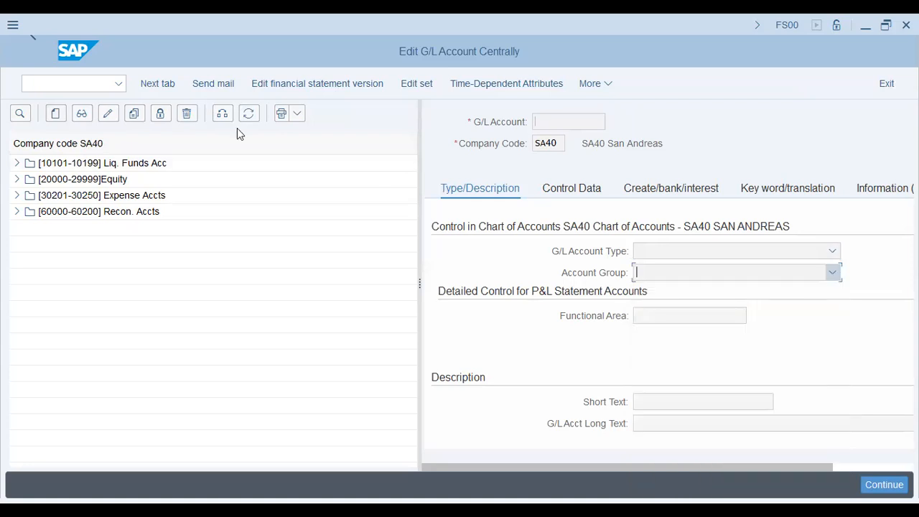
- Start creating G/L account 80300 in company code SA40 with type Nonoperating Expense or Income and account group Tax
{"action": "left_click", "coordinate": [53, 114]}
{"action": "key", "text": "Return"}
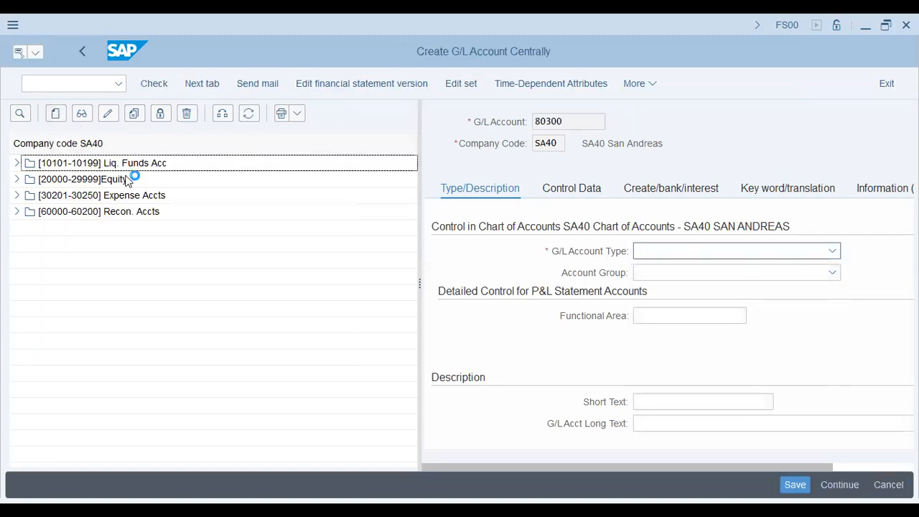
{"action": "left_click", "coordinate": [833, 250]}
{"action": "left_click", "coordinate": [709, 293]}
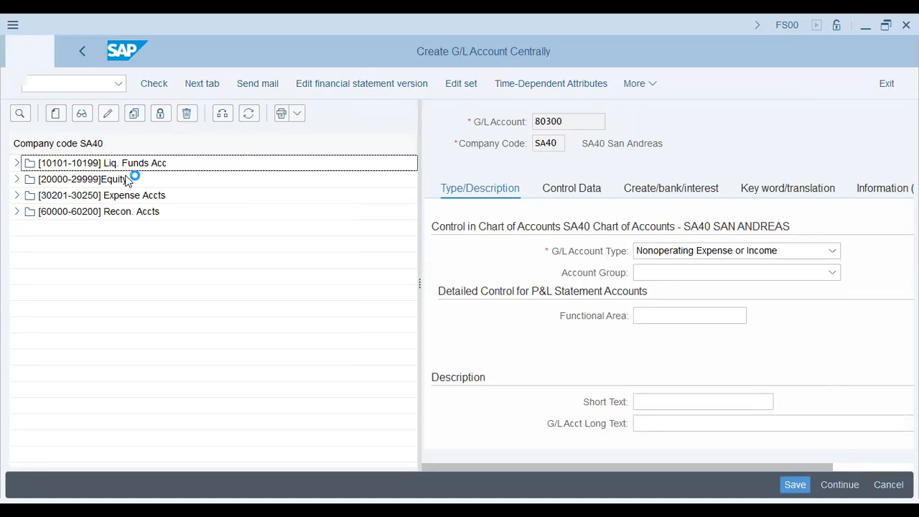
{"action": "left_click", "coordinate": [832, 272]}
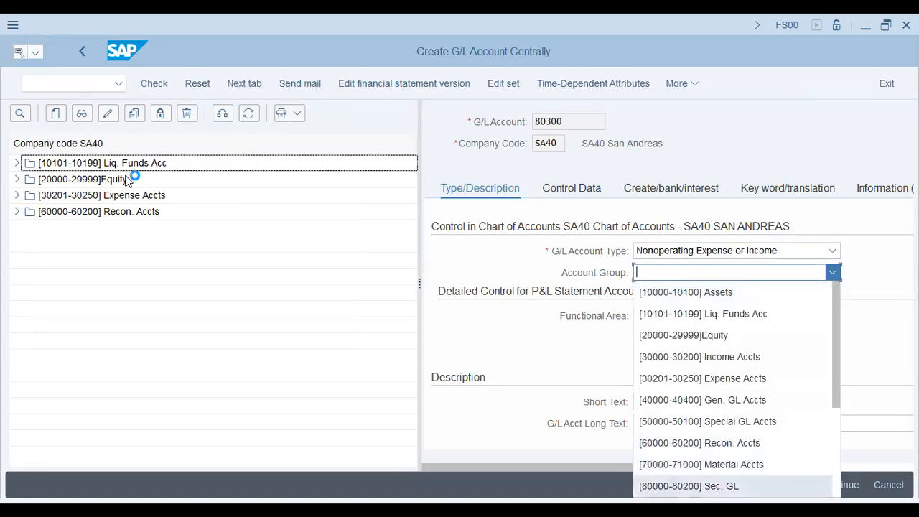
{"action": "scroll", "coordinate": [733, 378], "scroll_direction": "down", "scroll_amount": 2}
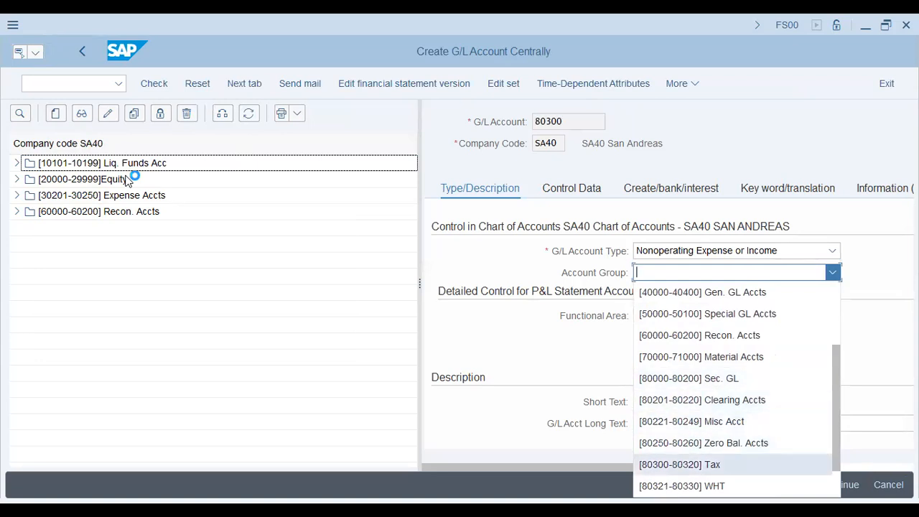
{"action": "left_click", "coordinate": [679, 465]}
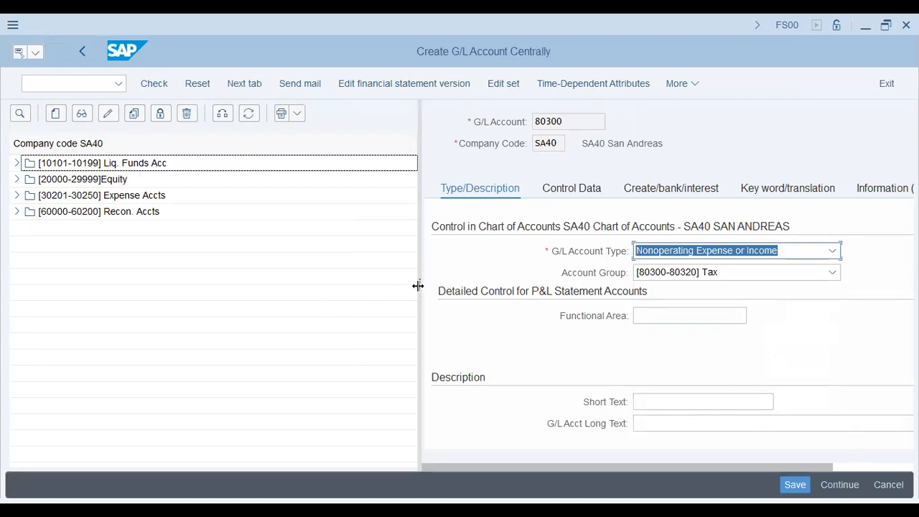
- Enter "Input Tax Filer" as both the short text and the long text of the new G/L account
{"action": "left_click_drag", "start_coordinate": [418, 286], "coordinate": [186, 286]}
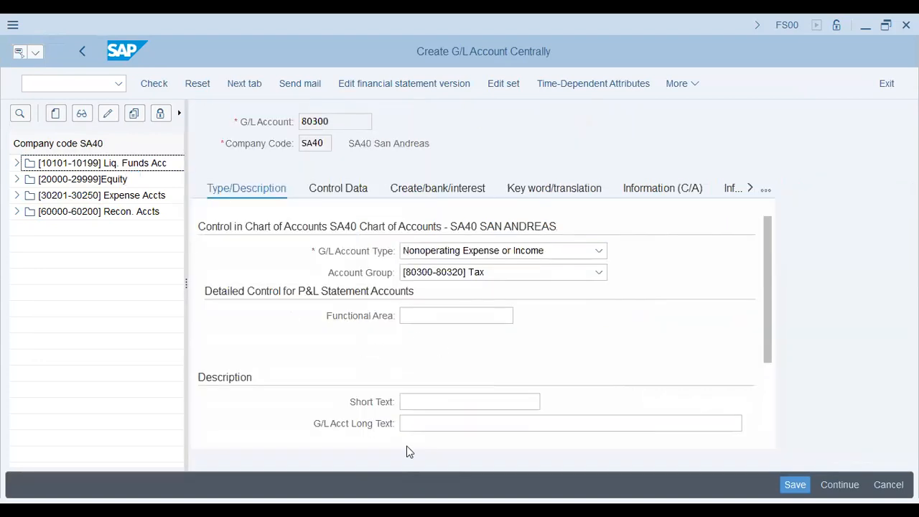
{"action": "left_click", "coordinate": [425, 400]}
{"action": "type", "text": "In"}
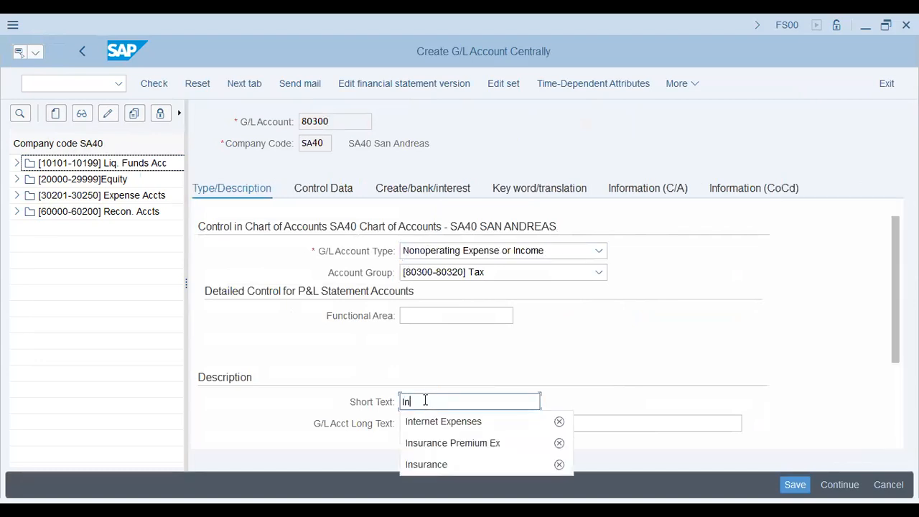
{"action": "type", "text": "put Tax Filer"}
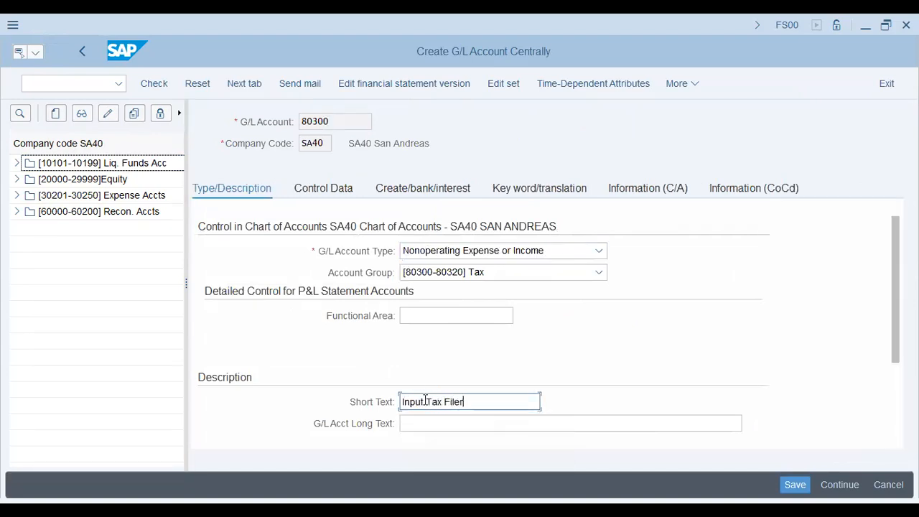
{"action": "key", "text": "Tab"}
{"action": "type", "text": "Input Tax Filer "}
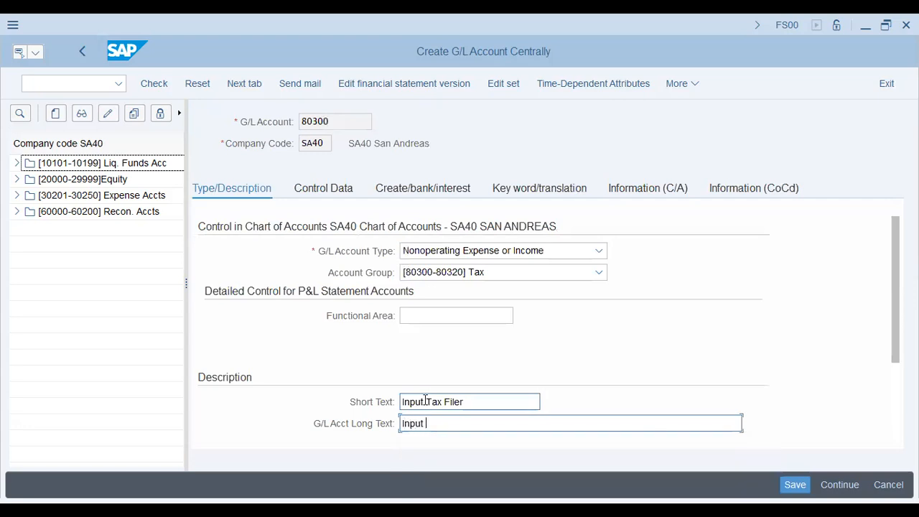
{"action": "type", "text": "7%"}
{"action": "key", "text": "shift+Tab"}
{"action": "key", "text": "Tab"}
{"action": "key", "text": "shift+Left"}
{"action": "key", "text": "shift+Left"}
{"action": "key", "text": "BackSpace"}
- Set the account's control data to tax category "<" (Input Tax Account) and sort key 001
{"action": "left_click", "coordinate": [341, 188]}
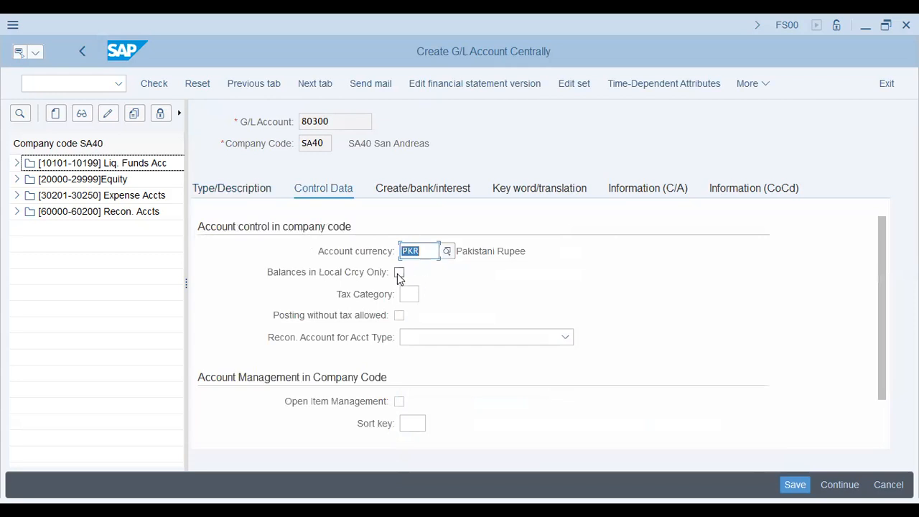
{"action": "left_click", "coordinate": [411, 297]}
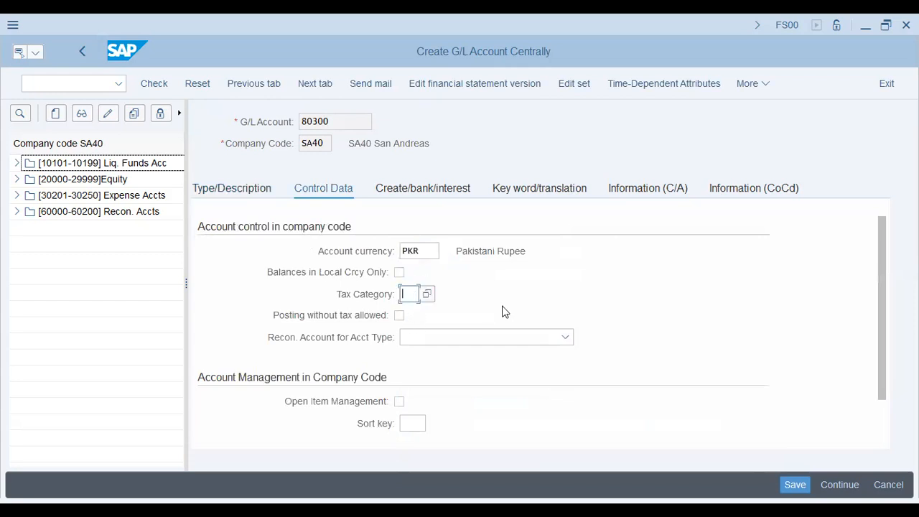
{"action": "left_click", "coordinate": [430, 293]}
{"action": "double_click", "coordinate": [444, 304]}
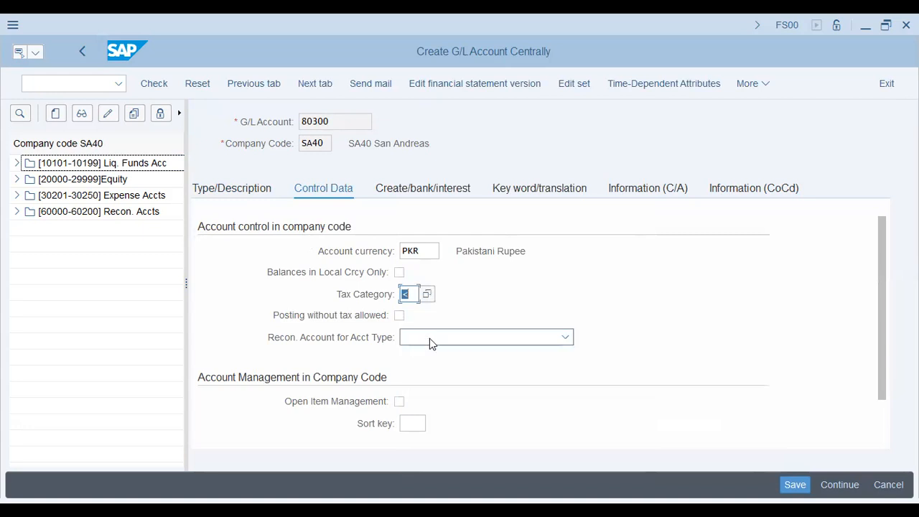
{"action": "left_click", "coordinate": [415, 424]}
{"action": "type", "text": "001"}
{"action": "key", "text": "Return"}
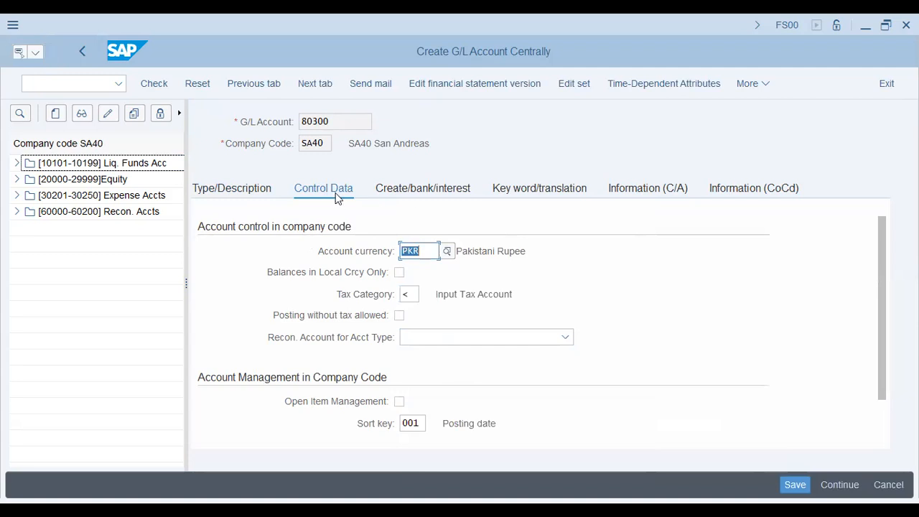
- Restrict the account to automatic postings with field status group G041 (Tax office clearing accounts) and save it
{"action": "left_click", "coordinate": [406, 192]}
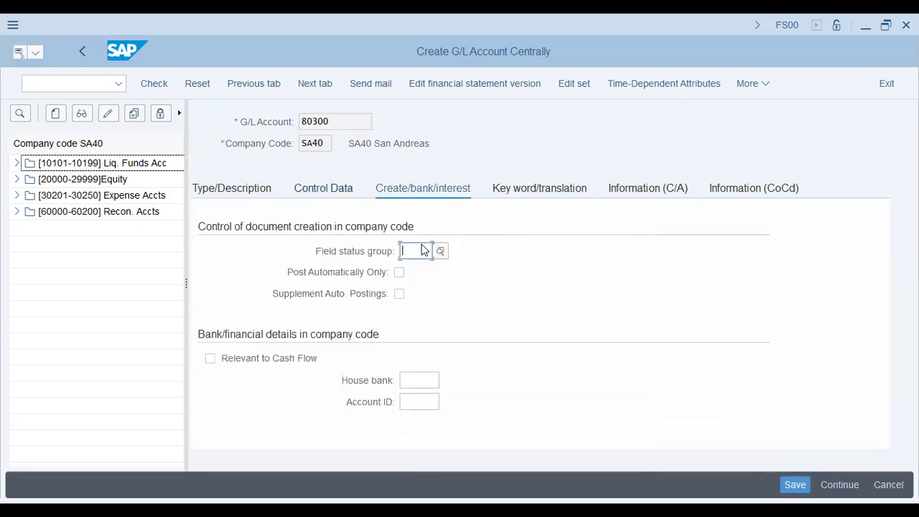
{"action": "left_click", "coordinate": [399, 273]}
{"action": "left_click", "coordinate": [442, 252]}
{"action": "key", "text": "Down"}
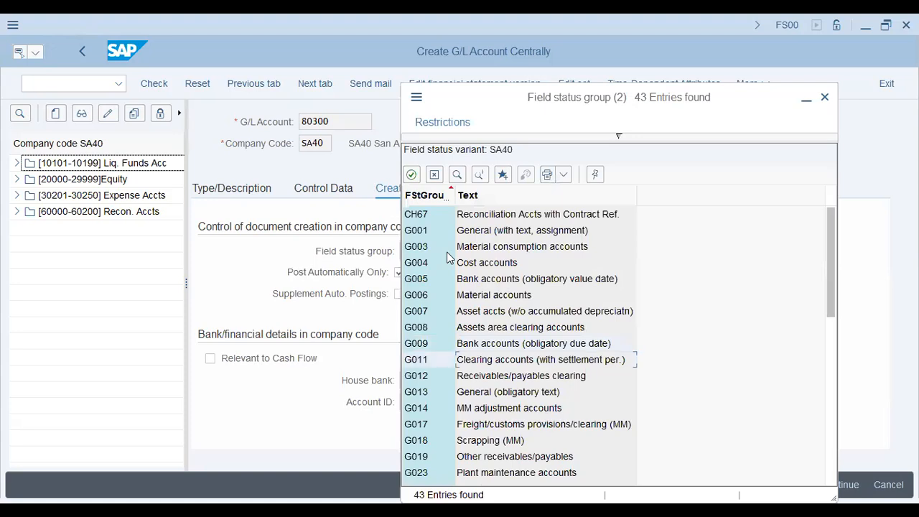
{"action": "left_click", "coordinate": [495, 407]}
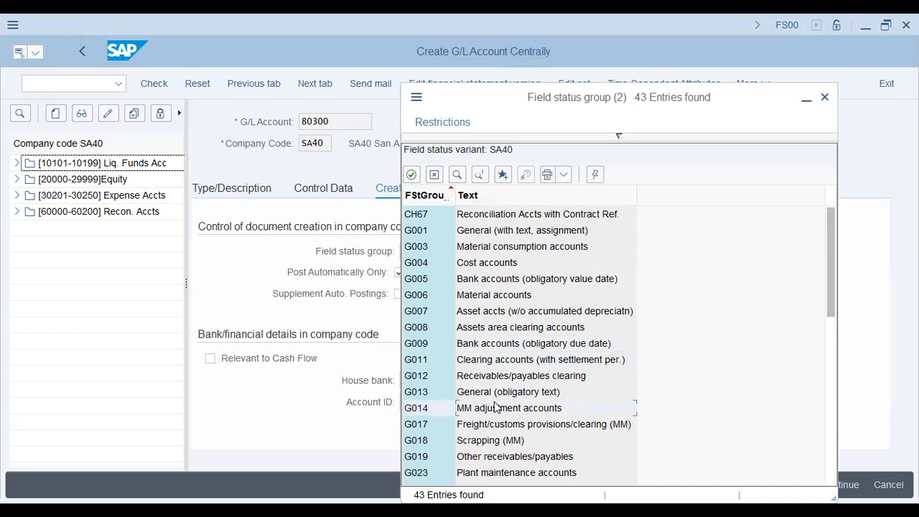
{"action": "left_click", "coordinate": [497, 247]}
{"action": "left_click", "coordinate": [497, 279]}
{"action": "left_click", "coordinate": [498, 295]}
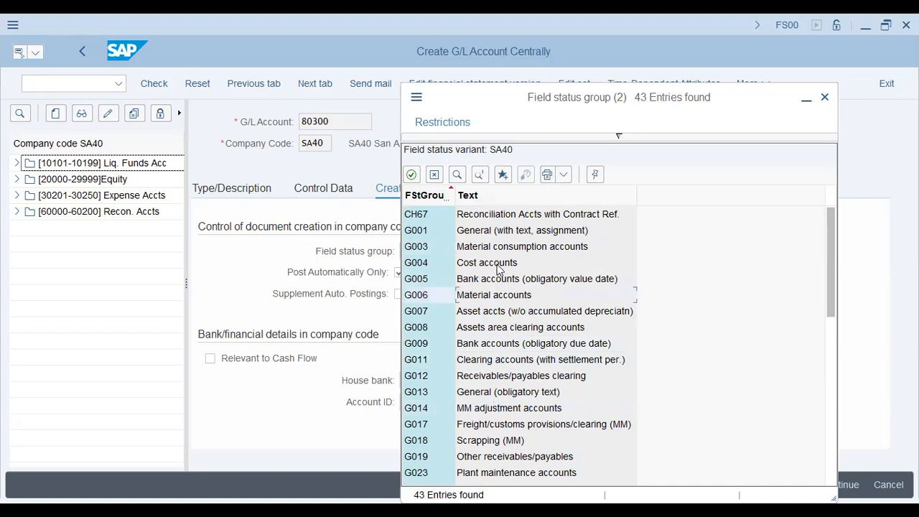
{"action": "left_click", "coordinate": [497, 263]}
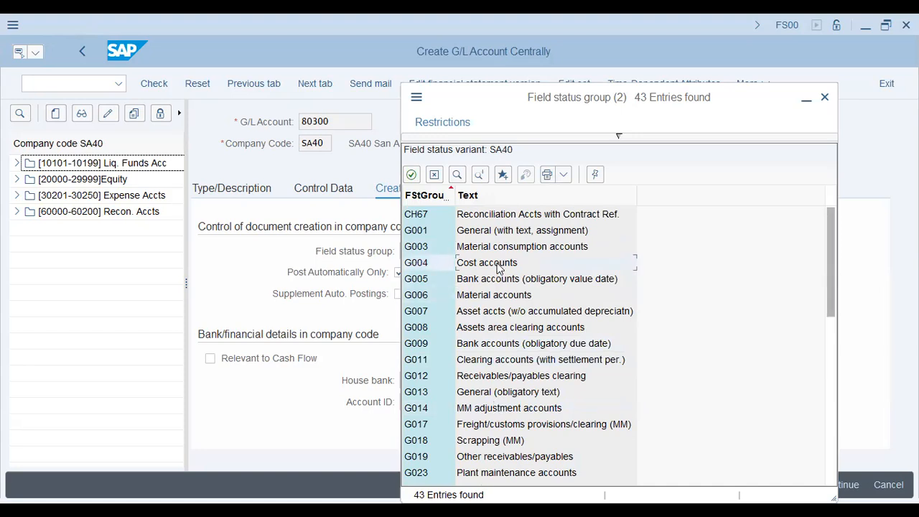
{"action": "scroll", "coordinate": [500, 268], "scroll_direction": "down", "scroll_amount": 5}
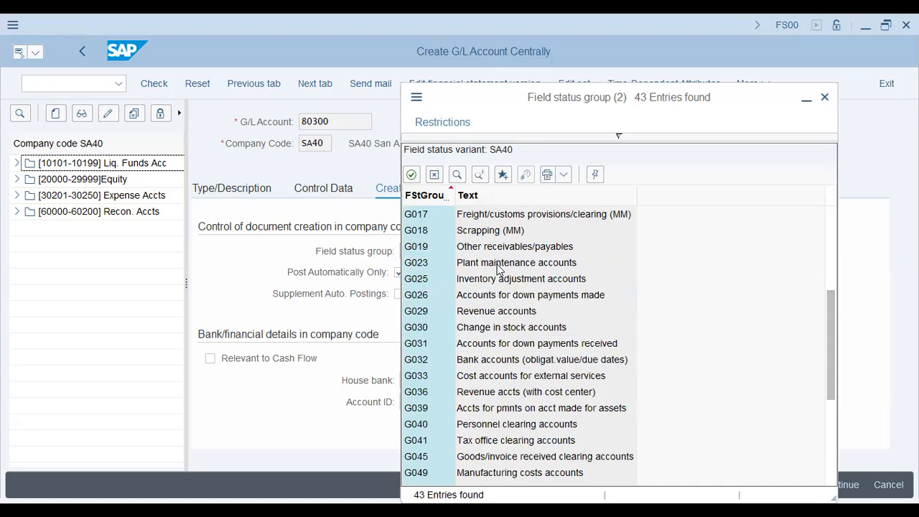
{"action": "double_click", "coordinate": [485, 438]}
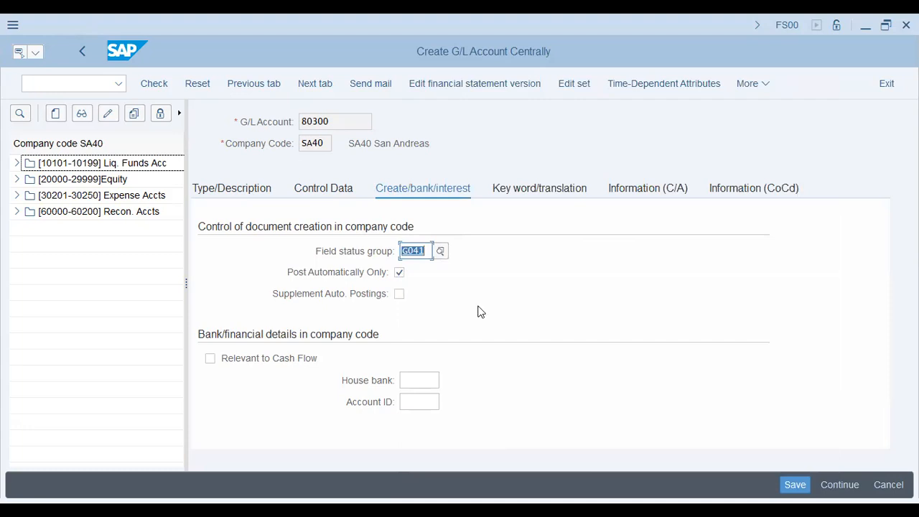
{"action": "key", "text": "ctrl+s"}
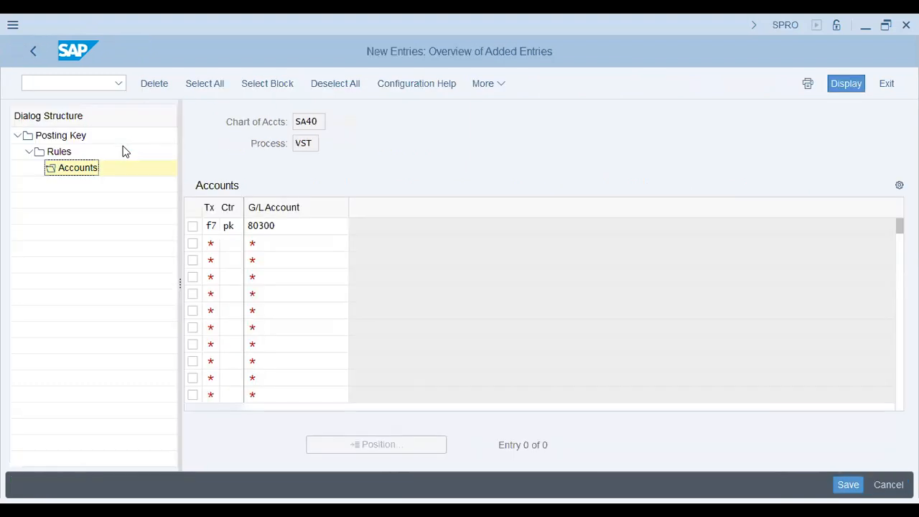
- Save the VST assignment of tax code F7 and country PK to G/L account 80300, and return to the IMG structure
{"action": "key", "text": "Return"}
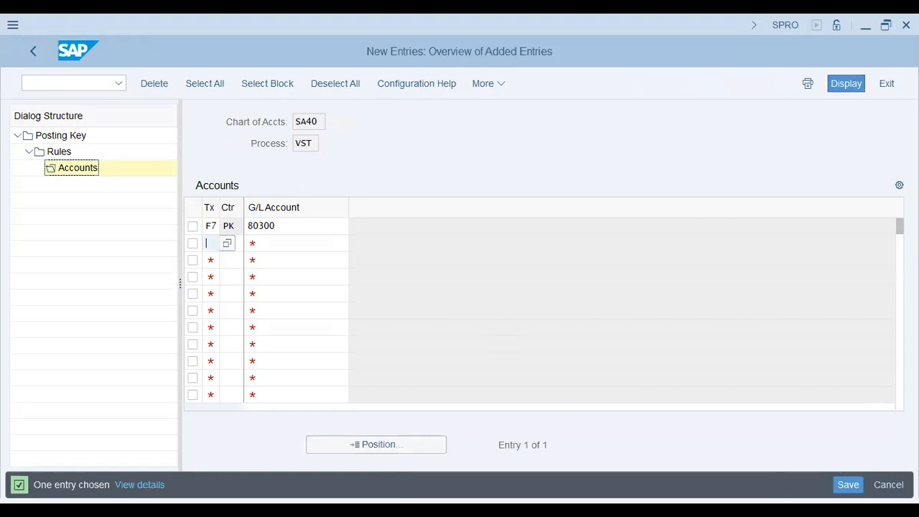
{"action": "key", "text": "ctrl+s"}
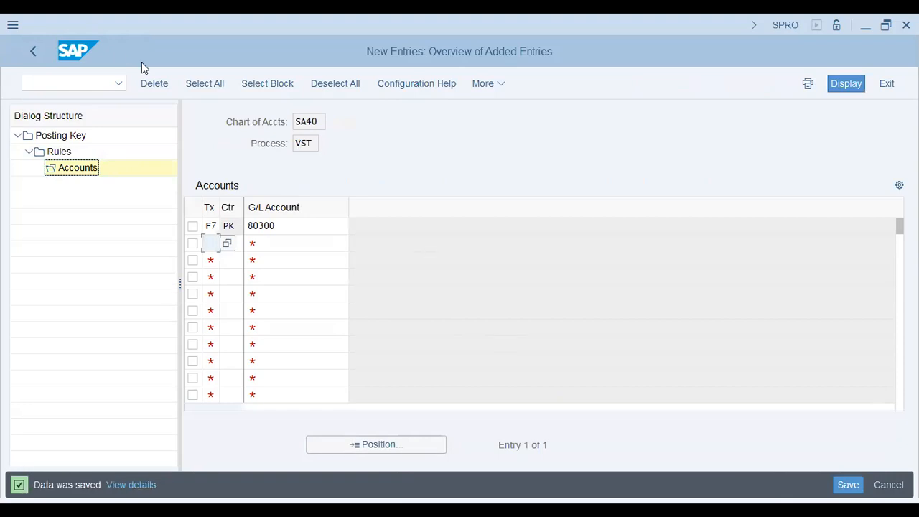
{"action": "left_click", "coordinate": [41, 46]}
{"action": "left_click", "coordinate": [40, 47]}
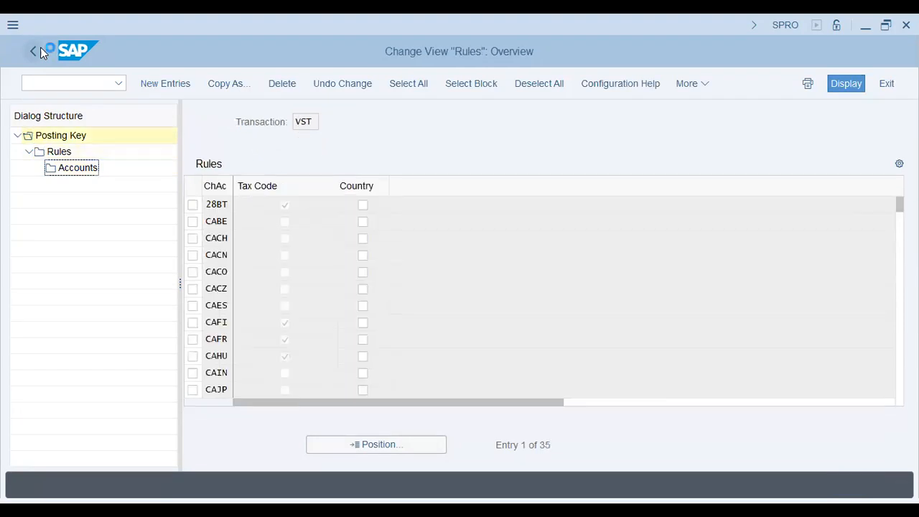
{"action": "left_click", "coordinate": [41, 46]}
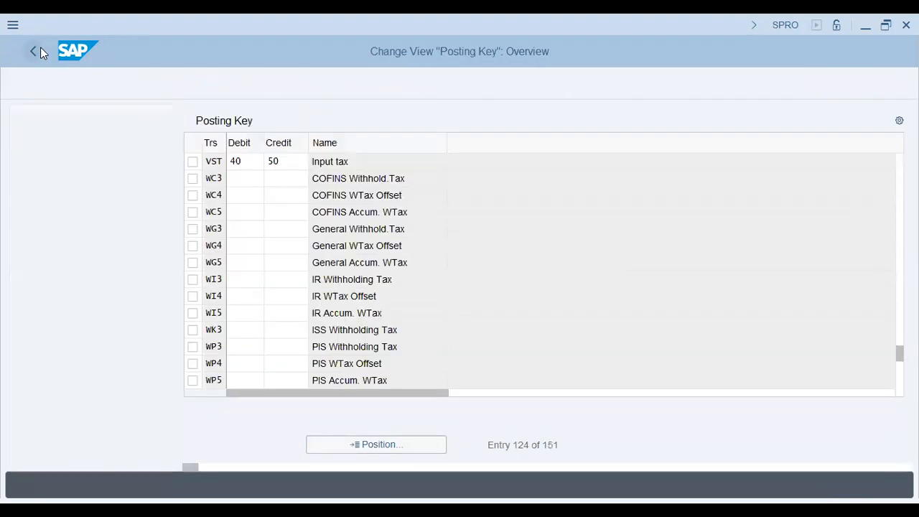
{"action": "left_click", "coordinate": [40, 47]}
- Open tax code F7 in Define Tax Codes for Sales and Purchases and check its tax accounts for chart of accounts SA40
{"action": "left_click", "coordinate": [82, 160]}
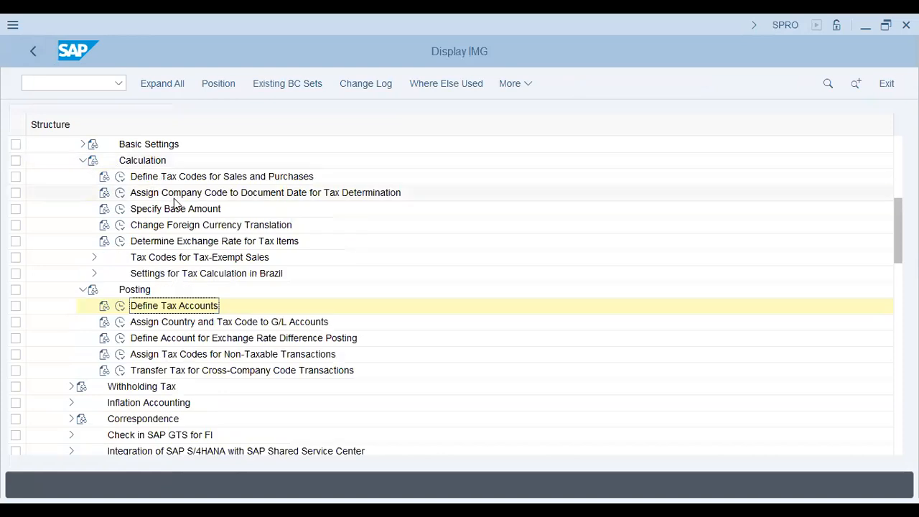
{"action": "left_click", "coordinate": [120, 178]}
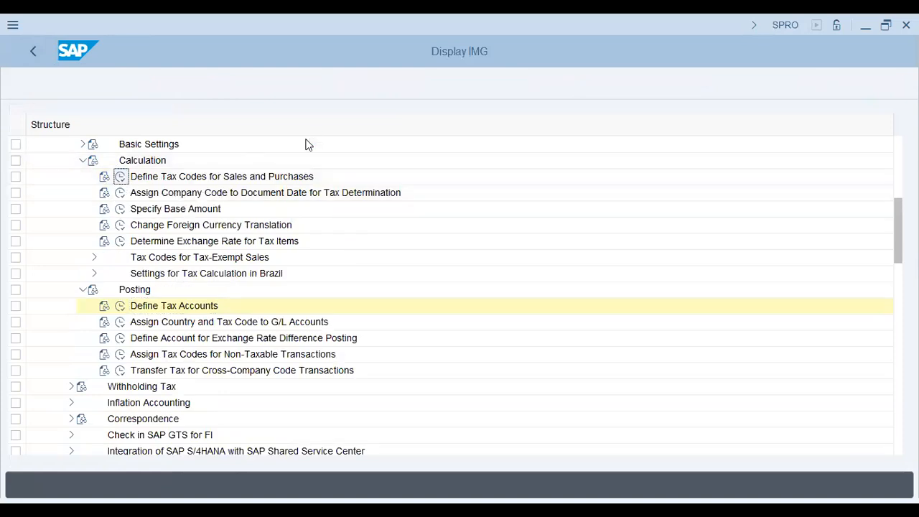
{"action": "key", "text": "Return"}
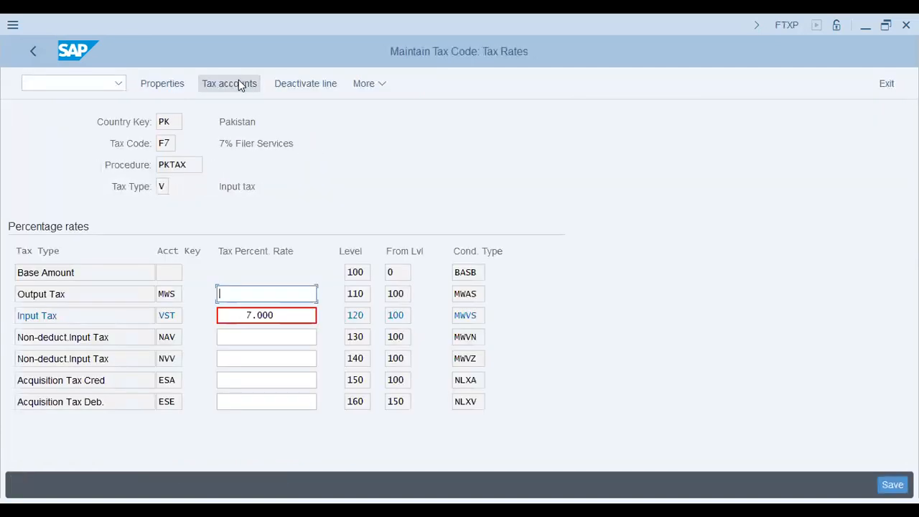
{"action": "left_click", "coordinate": [238, 84]}
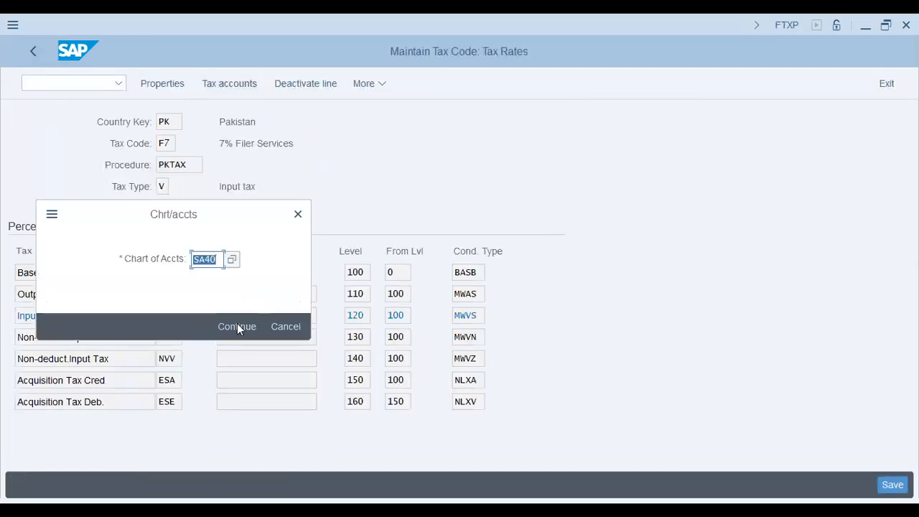
{"action": "left_click", "coordinate": [237, 324]}
{"action": "left_click", "coordinate": [275, 271]}
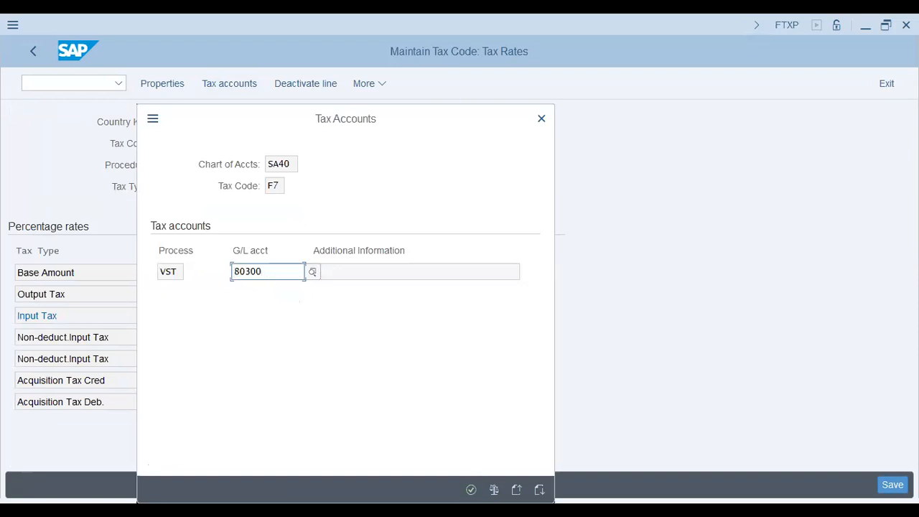
{"action": "left_click", "coordinate": [39, 52]}
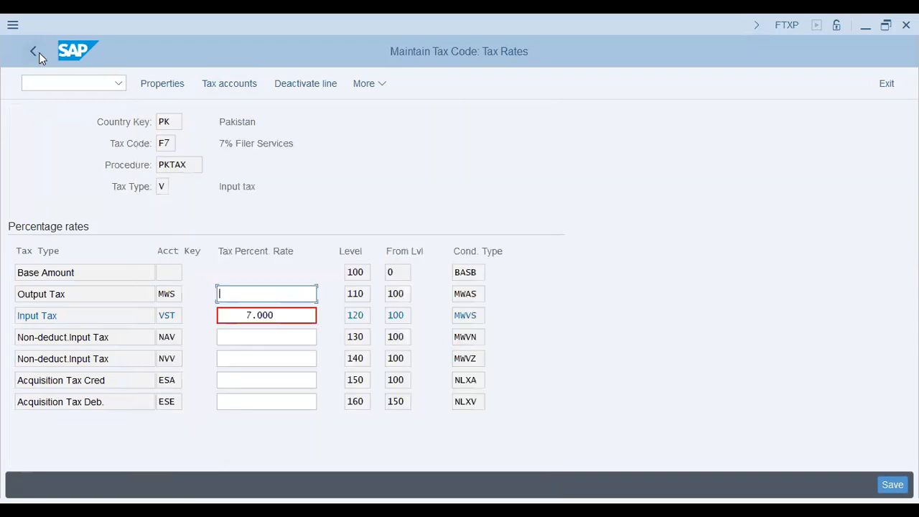
- Return from the tax code maintenance to the IMG and collapse the Calculation and Posting nodes
{"action": "left_click", "coordinate": [33, 51]}
{"action": "left_click", "coordinate": [33, 51]}
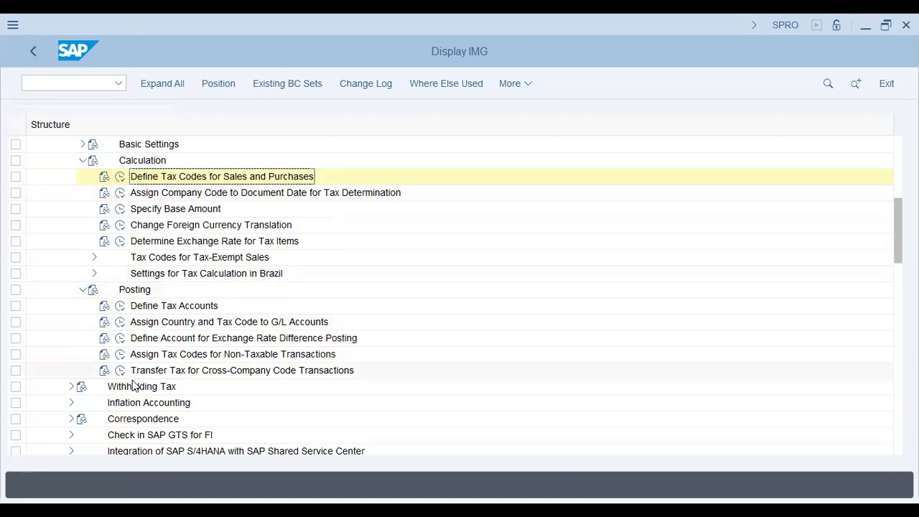
{"action": "left_click", "coordinate": [83, 161]}
{"action": "left_click", "coordinate": [83, 177]}
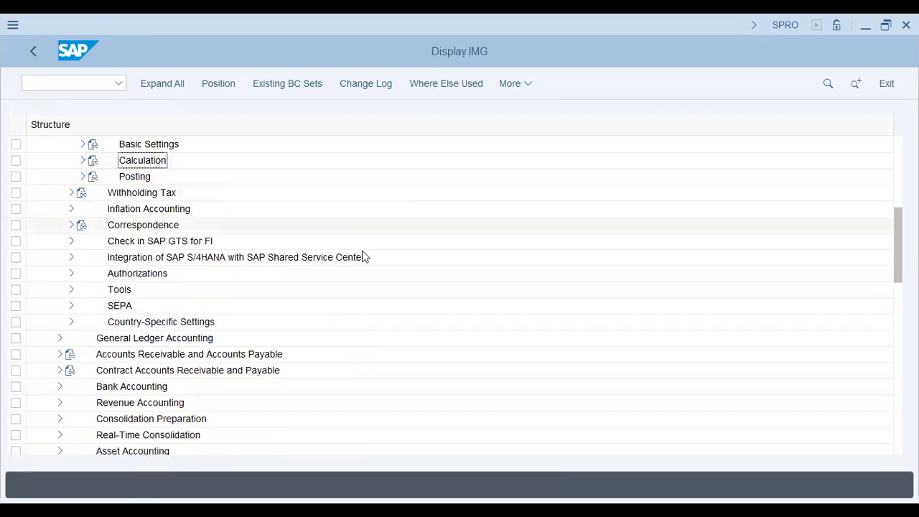